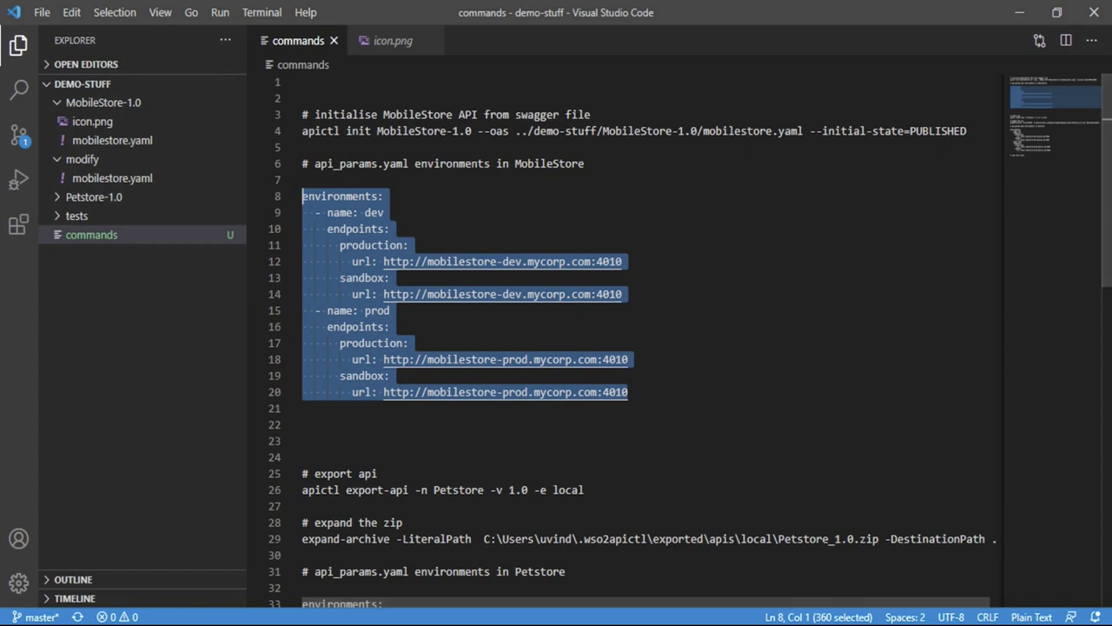
Step: Replace the environments block in MobileStore-1.0's api_params.yaml with the copied dev and prod mobilestore endpoints on port 4010, and save the file
{"action": "left_click", "coordinate": [517, 575]}
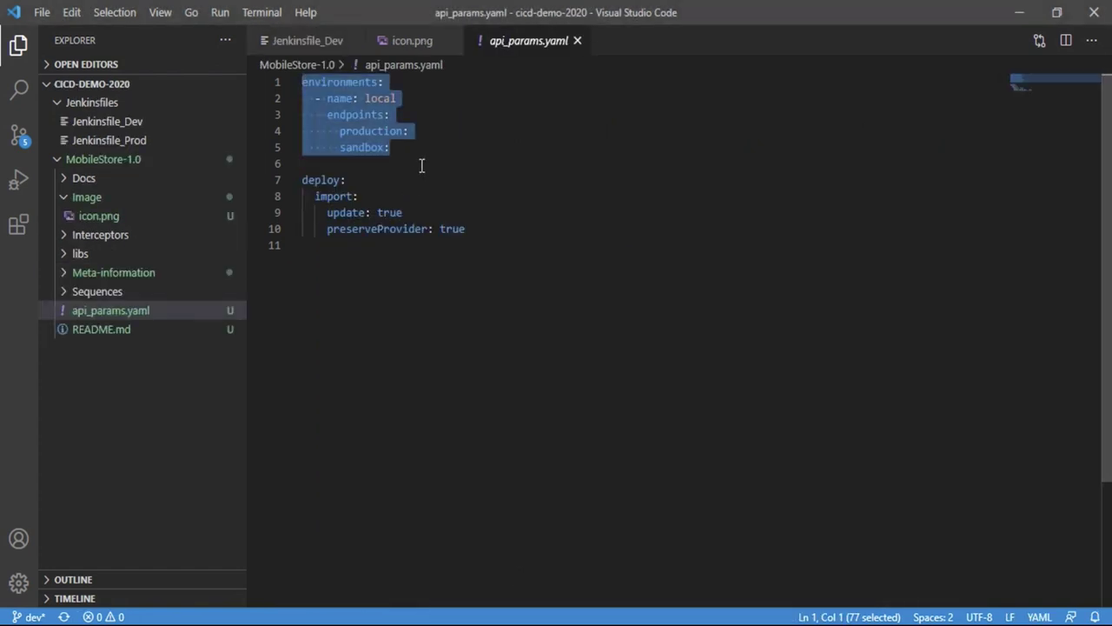
{"action": "type", "text": "environments:   - name: dev     endpoints:       production:         url: http://mobilestore-dev.mycorp.com:4010       sandbox:         url: http://mobilestore-dev.mycorp.com:4010   - name: prod     endpoints:       production:         url: http://mobilestore-prod.mycorp.com:4010       sandbox:         url: http://mobilestore-prod.mycorp.com:4010"}
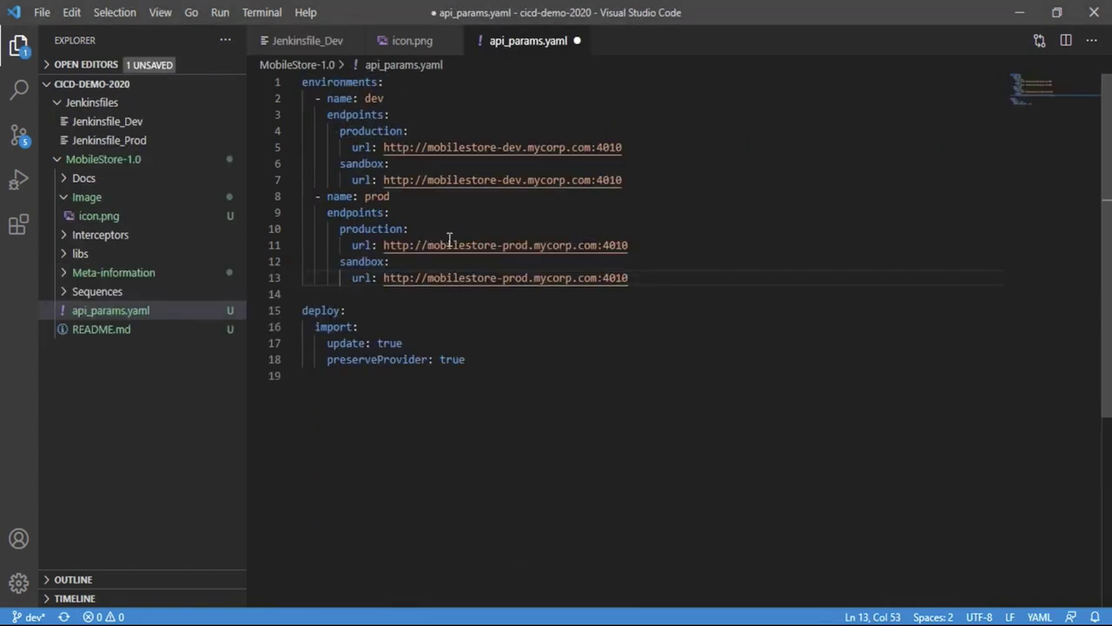
{"action": "key", "text": "ctrl+s"}
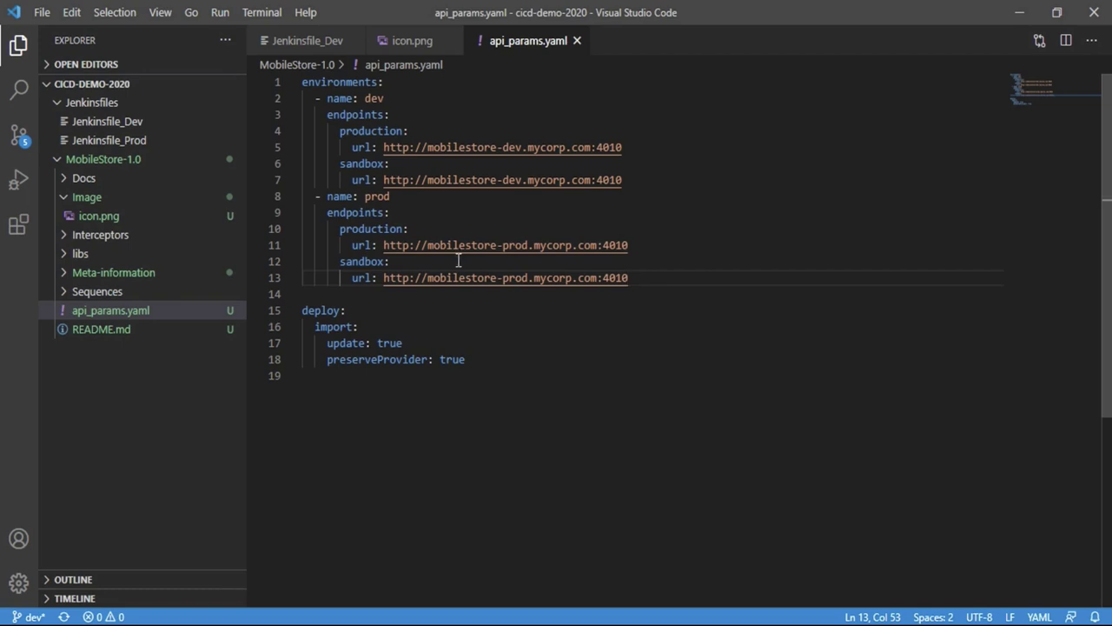
Step: Return to the commands file in the demo-stuff workspace and examine the export api section for Petstore
{"action": "left_click", "coordinate": [617, 625]}
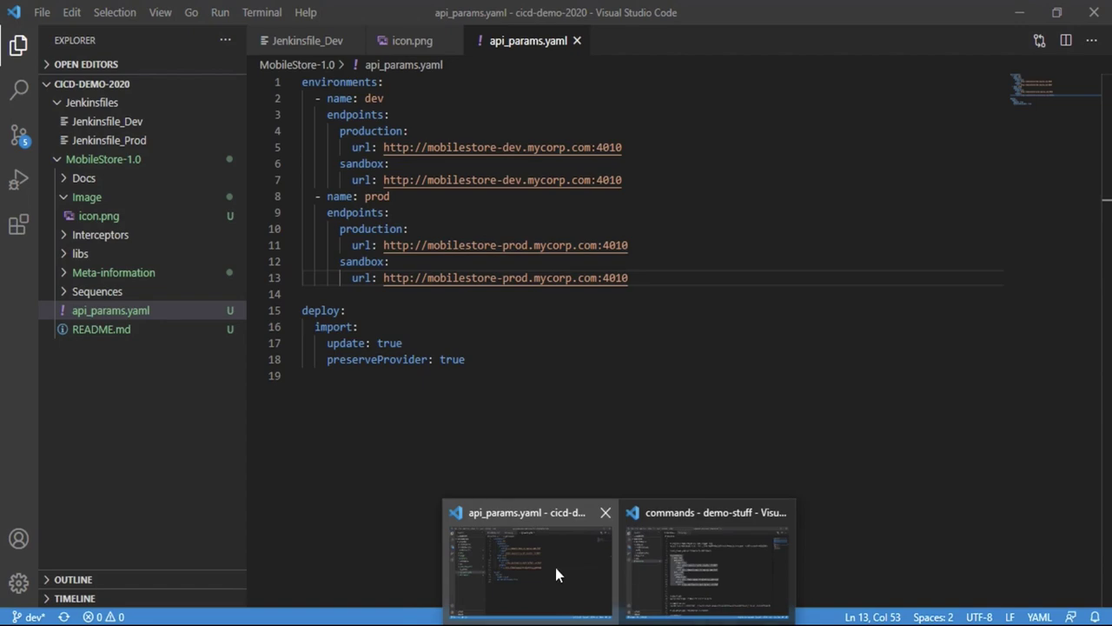
{"action": "left_click", "coordinate": [671, 568]}
{"action": "scroll", "coordinate": [548, 426], "scroll_direction": "down", "scroll_amount": 1}
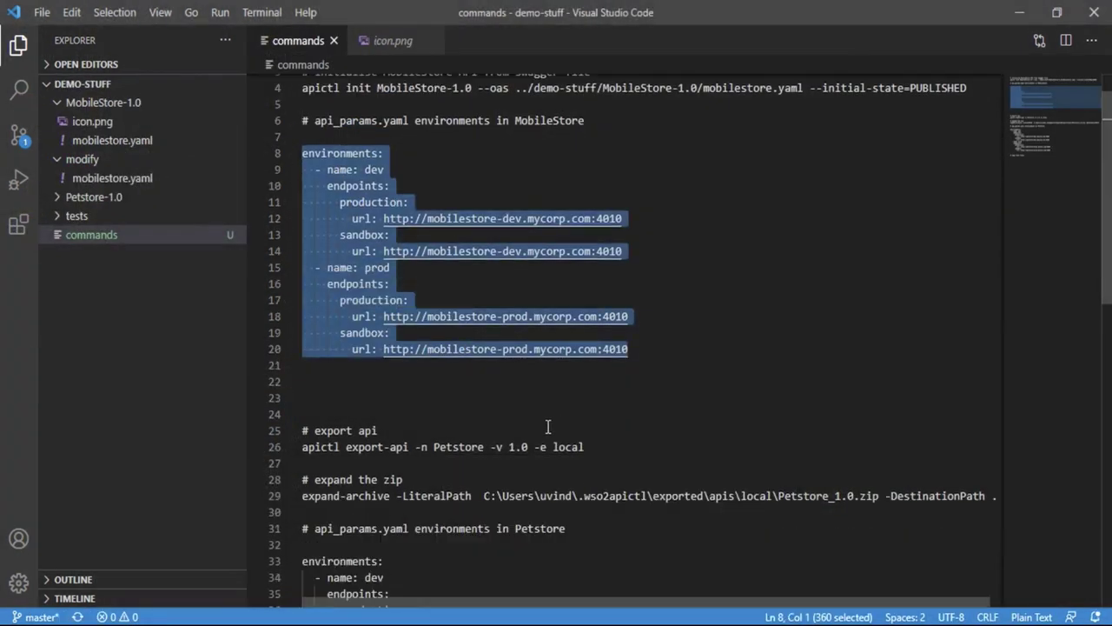
{"action": "left_click", "coordinate": [493, 383]}
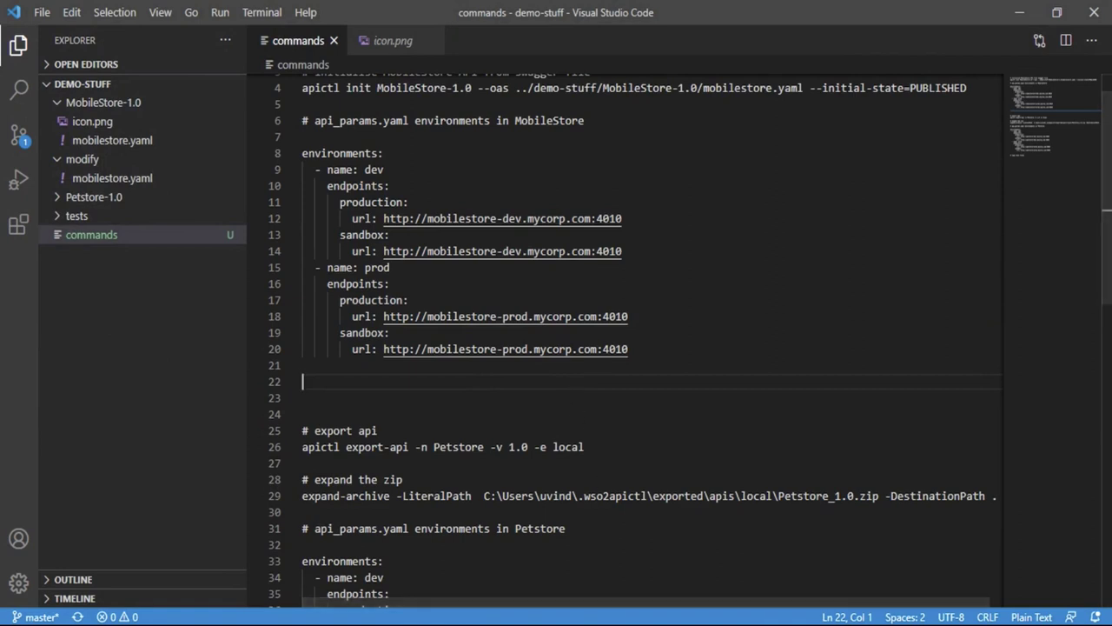
{"action": "mouse_move", "coordinate": [579, 624]}
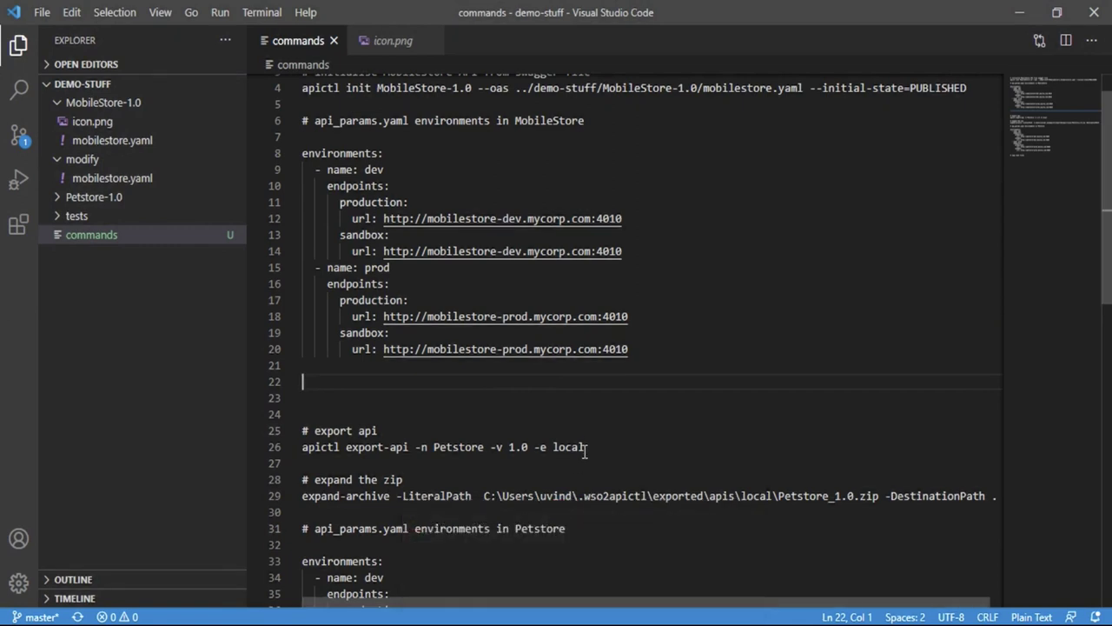
{"action": "mouse_move", "coordinate": [617, 624]}
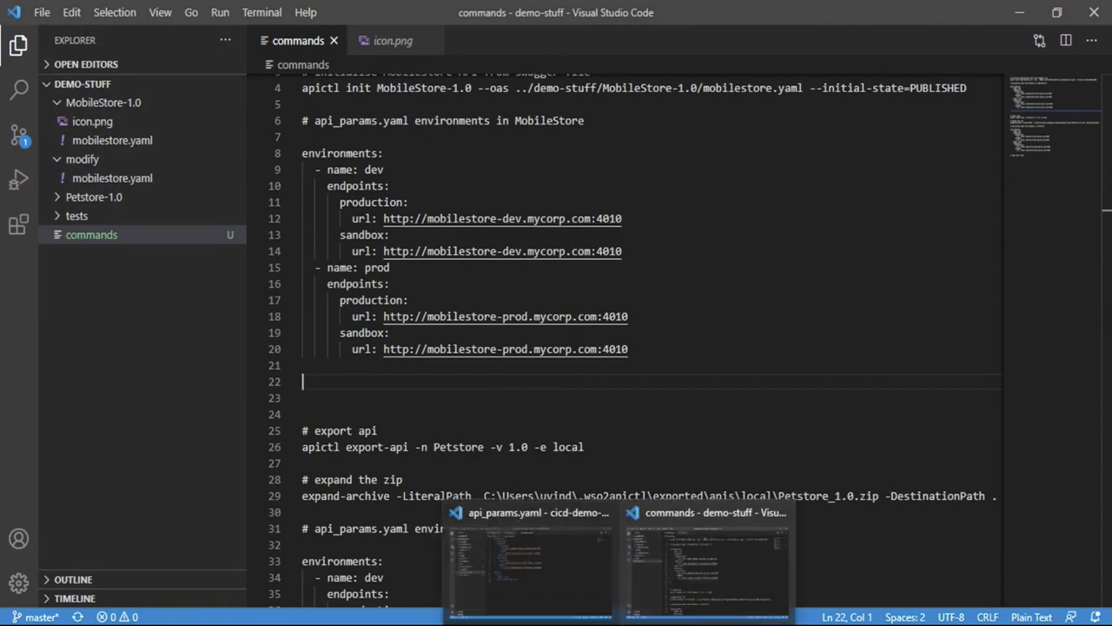
Step: Switch to Firefox, open the Petstore API in the local WSO2 API Publisher, and examine its overview, resources and endpoints
{"action": "left_click", "coordinate": [519, 581]}
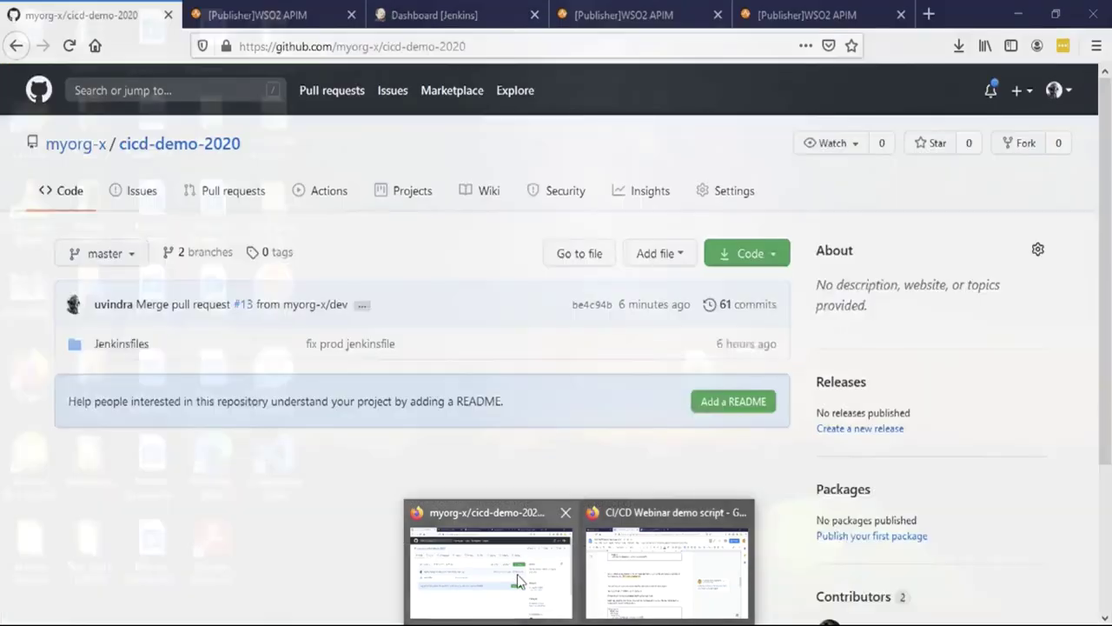
{"action": "left_click", "coordinate": [267, 10]}
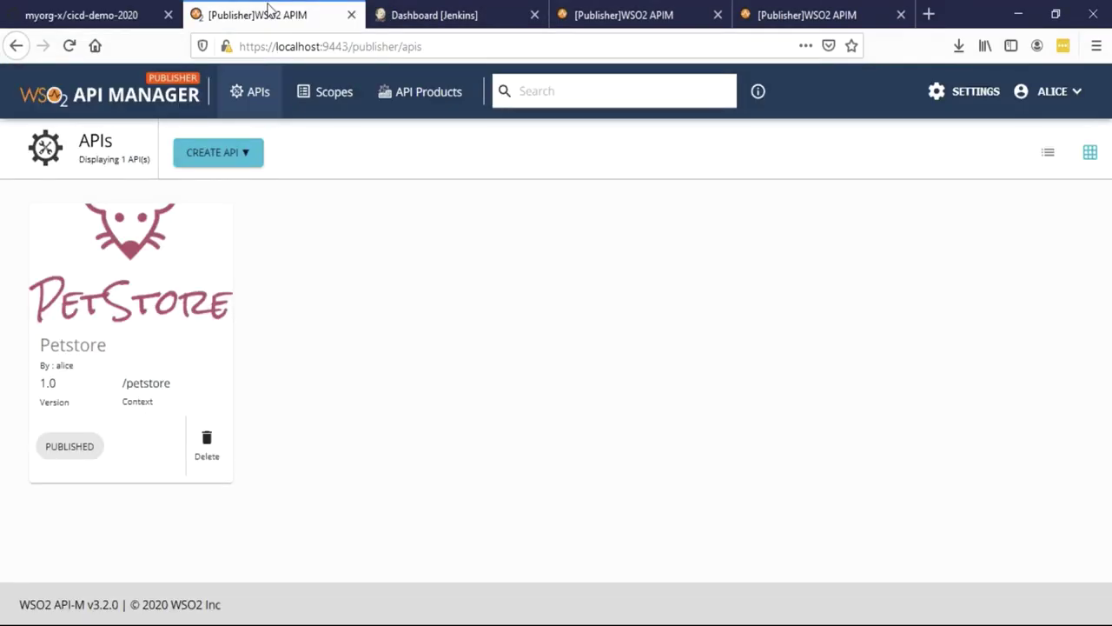
{"action": "left_click", "coordinate": [142, 101]}
{"action": "left_click", "coordinate": [169, 293]}
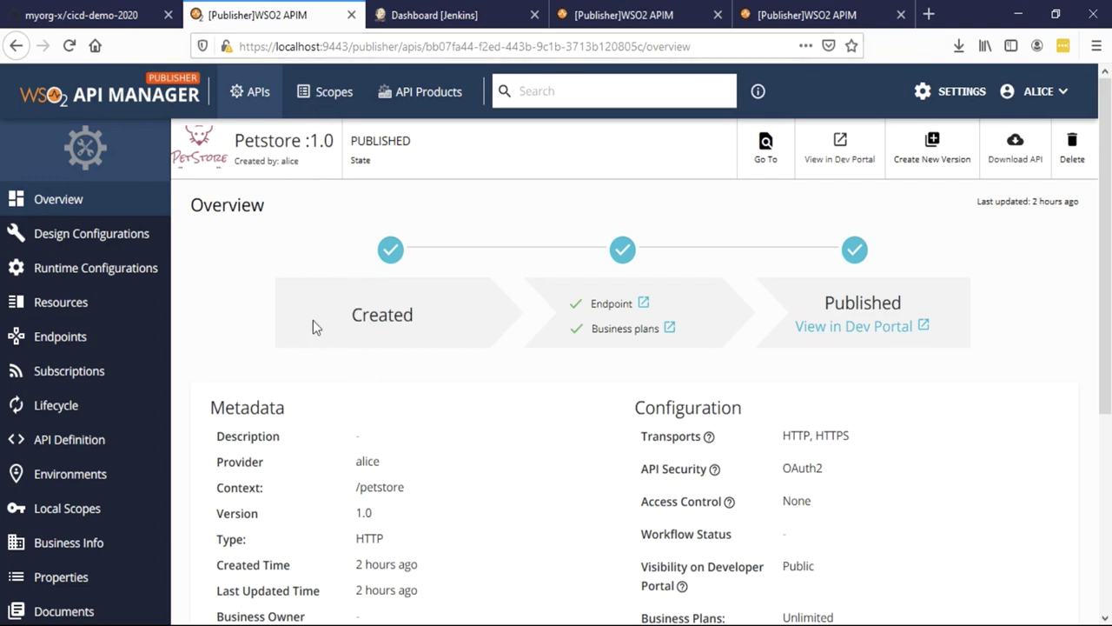
{"action": "scroll", "coordinate": [310, 328], "scroll_direction": "down", "scroll_amount": 4}
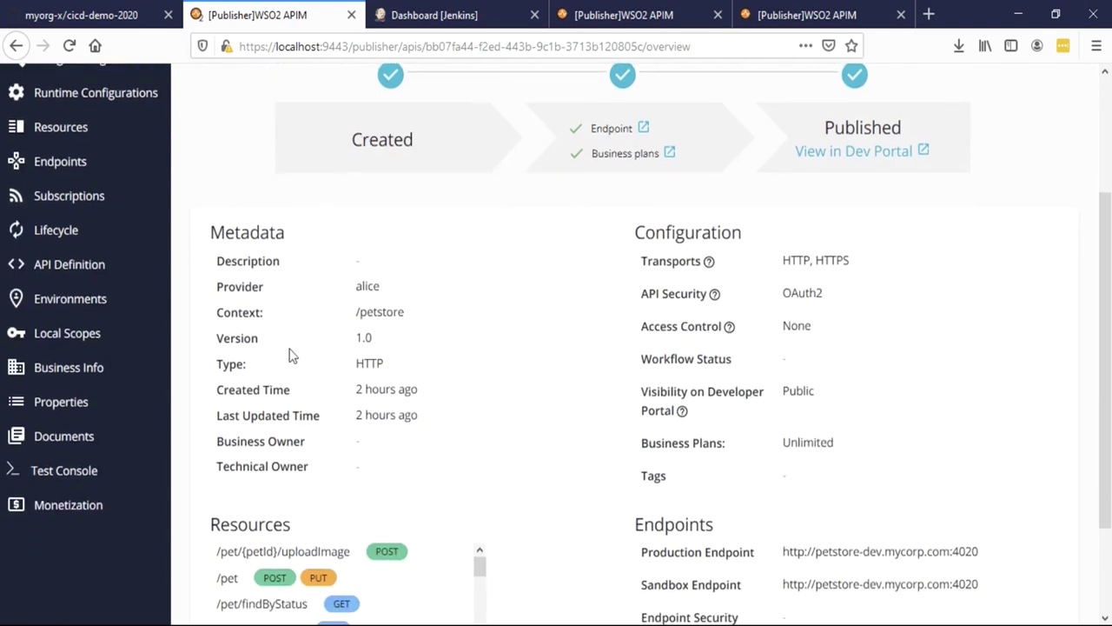
{"action": "scroll", "coordinate": [292, 355], "scroll_direction": "down", "scroll_amount": 3}
{"action": "scroll", "coordinate": [322, 459], "scroll_direction": "down", "scroll_amount": 6}
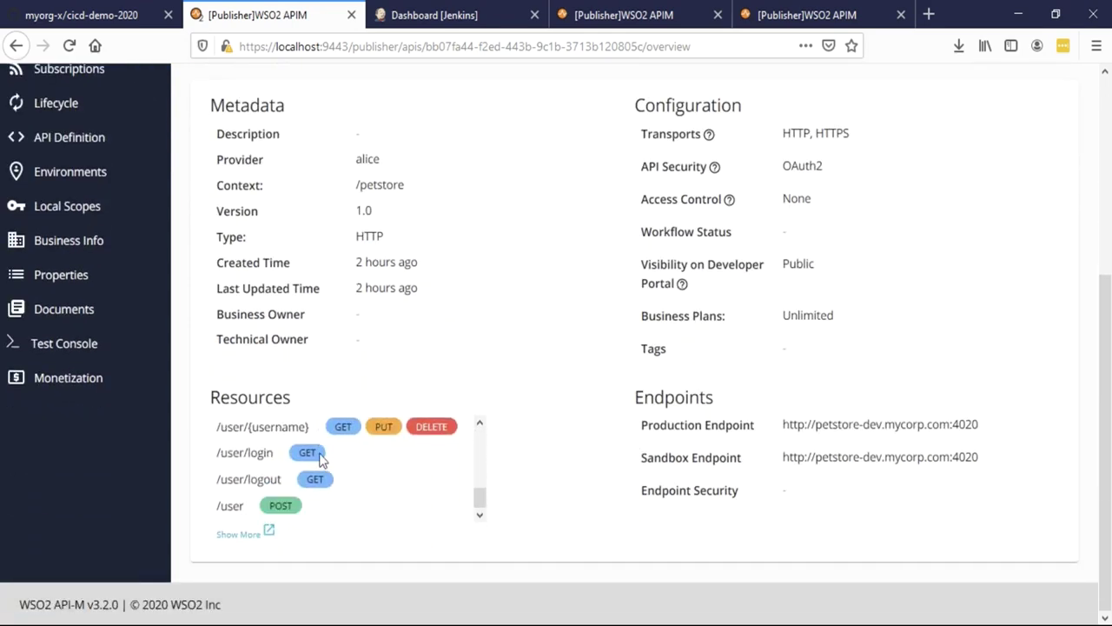
{"action": "scroll", "coordinate": [484, 455], "scroll_direction": "up", "scroll_amount": 6}
{"action": "scroll", "coordinate": [556, 414], "scroll_direction": "up", "scroll_amount": 5}
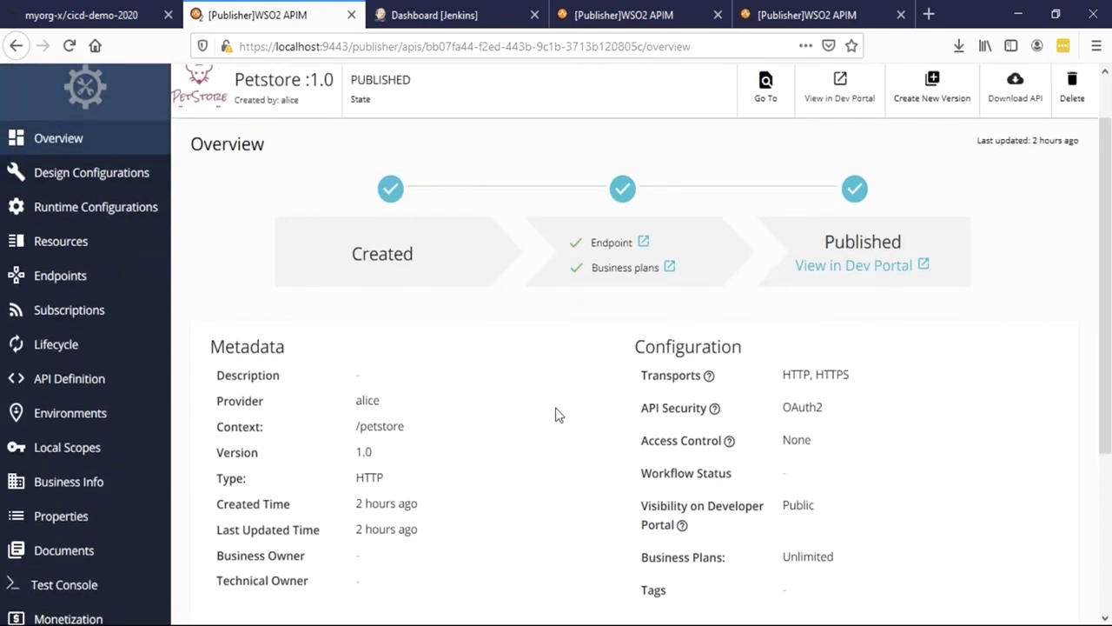
{"action": "scroll", "coordinate": [556, 414], "scroll_direction": "up", "scroll_amount": 1}
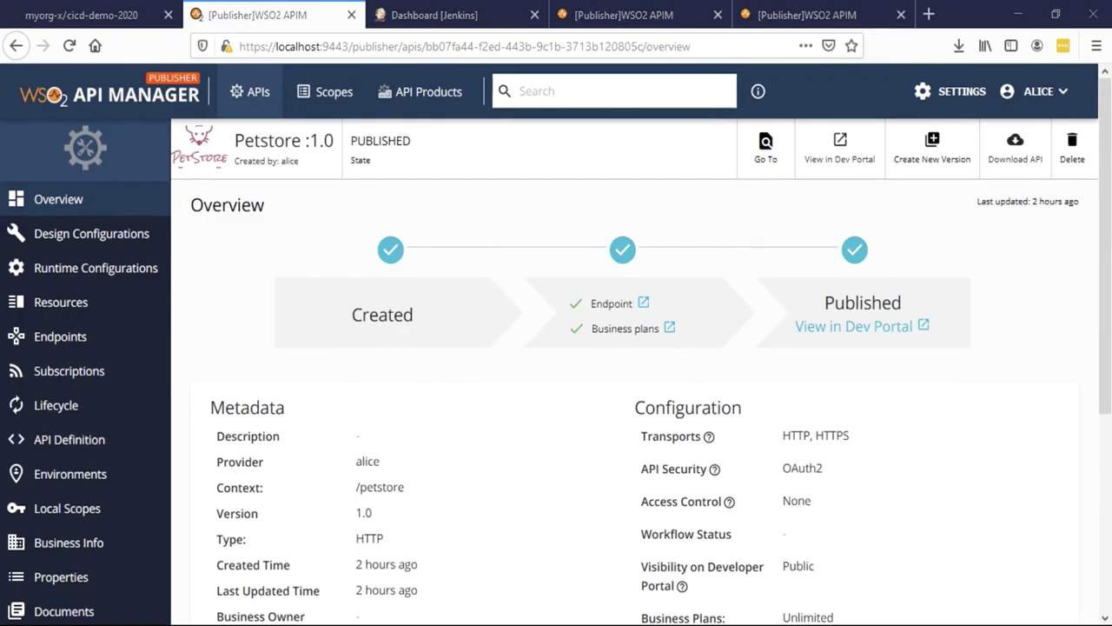
Step: Copy the Petstore export command from the commands file and run apictl export-api -n Petstore -v 1.0 -e local in PowerShell from cicd-demo-2020
{"action": "key", "text": "alt+Tab"}
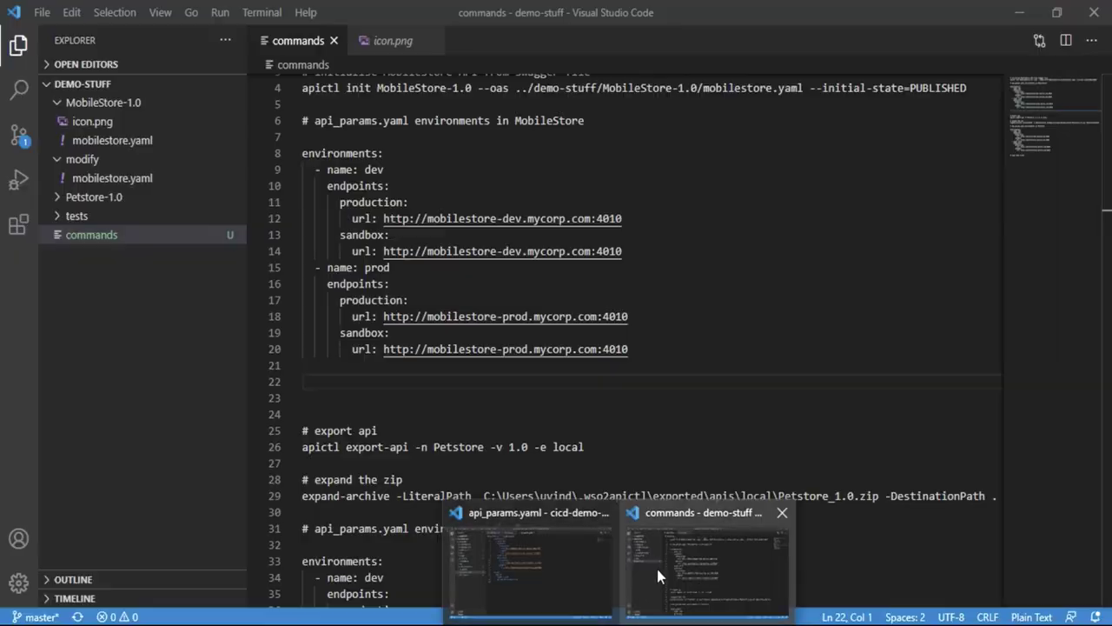
{"action": "left_click", "coordinate": [656, 565]}
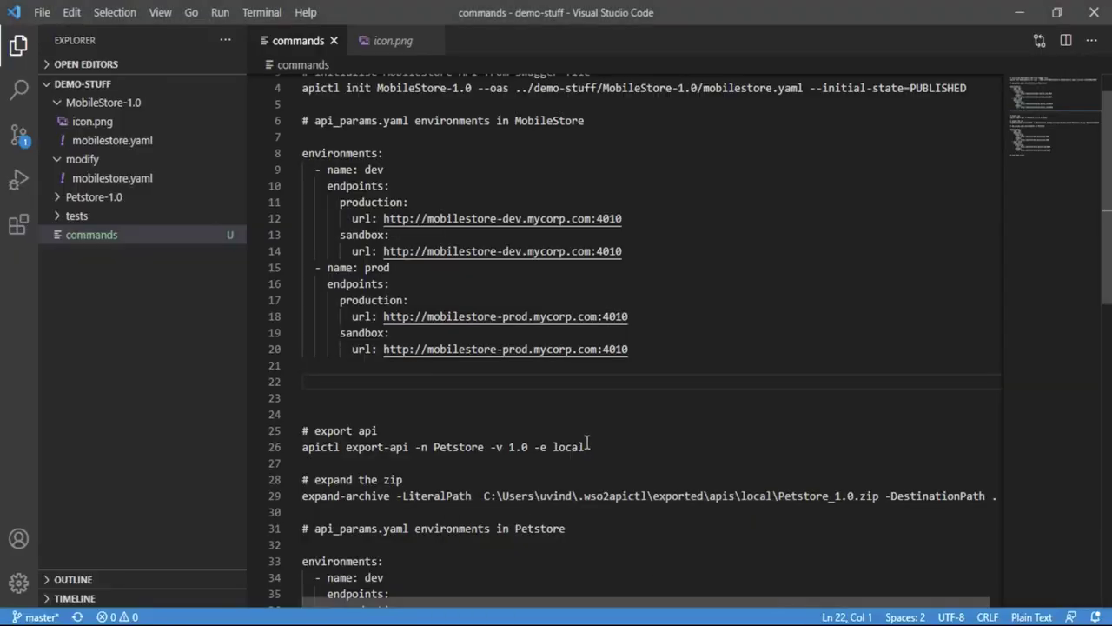
{"action": "left_click_drag", "start_coordinate": [587, 444], "coordinate": [301, 453]}
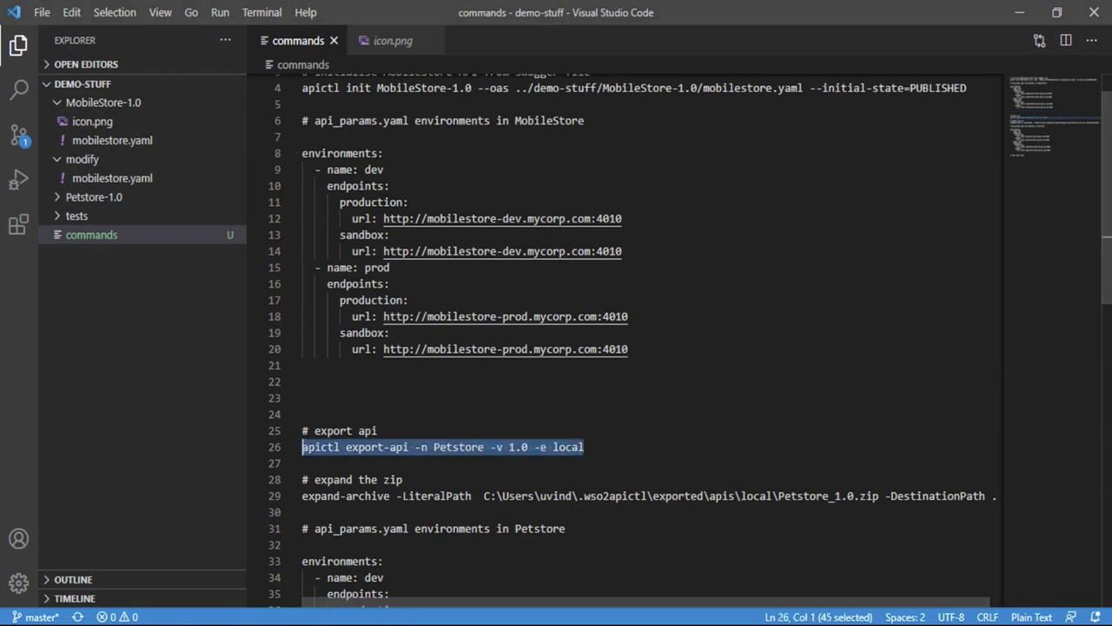
{"action": "key", "text": "alt+Tab"}
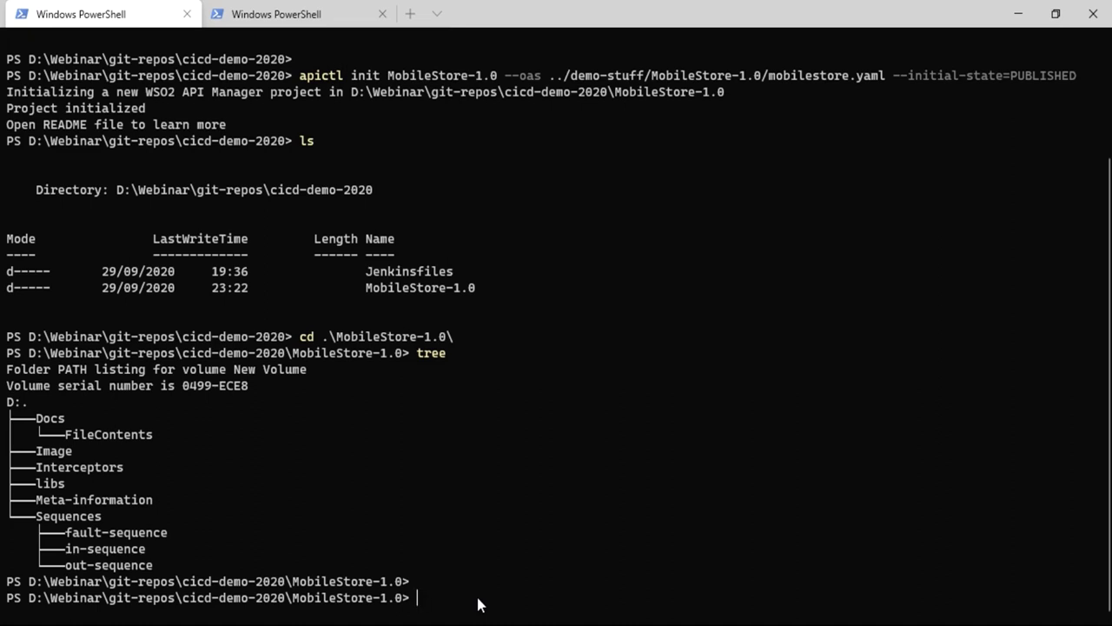
{"action": "type", "text": "cd .."}
{"action": "key", "text": "Return"}
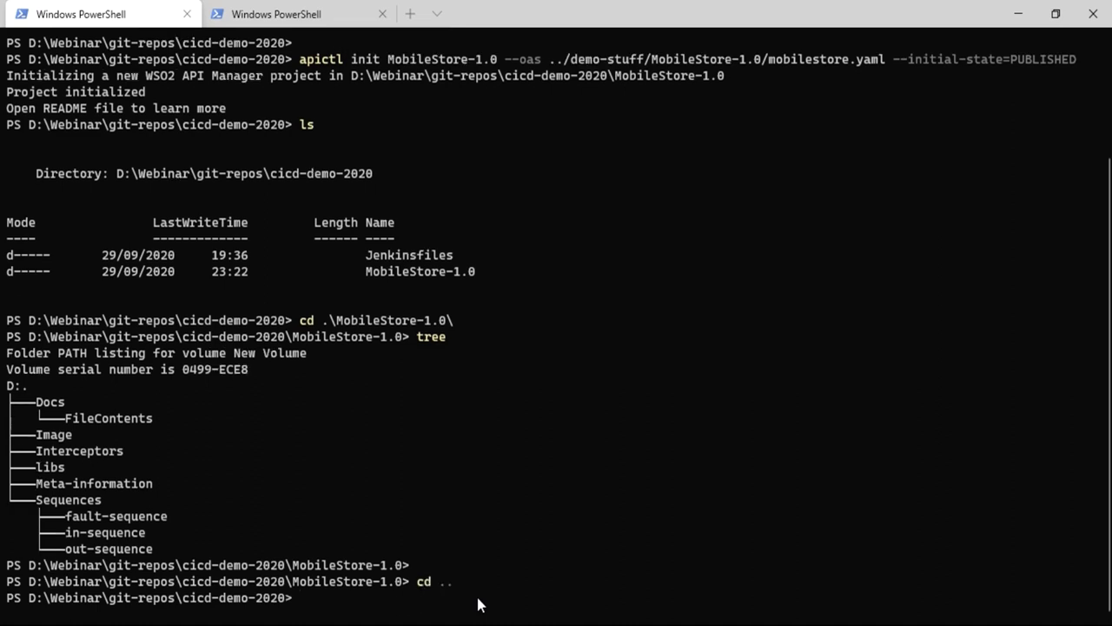
{"action": "type", "text": "apictl export-api -n Petstore -v 1.0 -e local"}
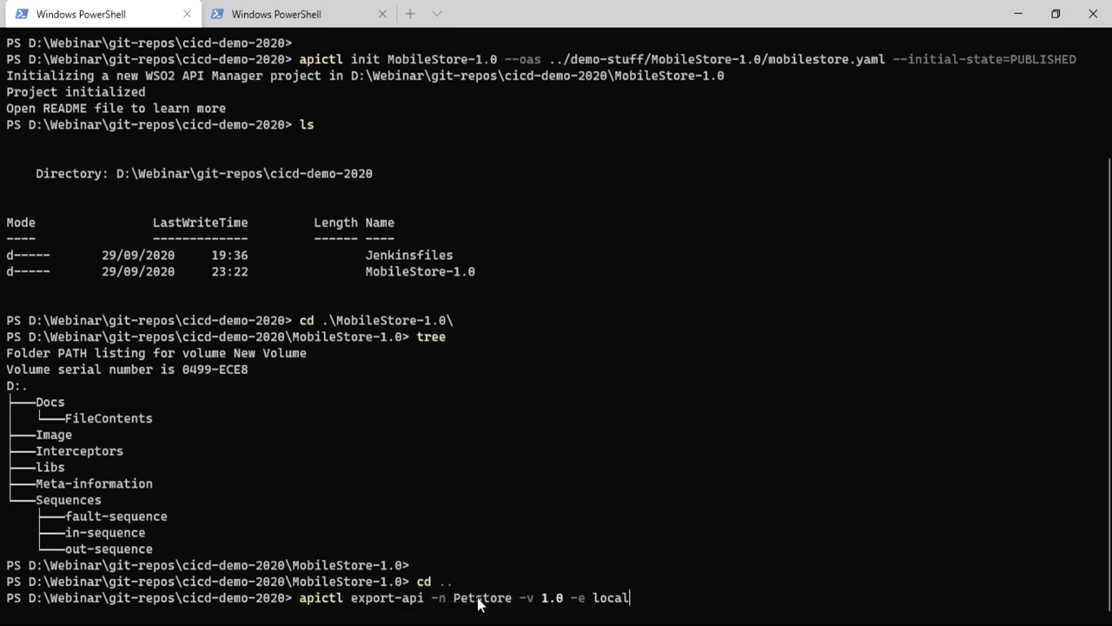
{"action": "key", "text": "Return"}
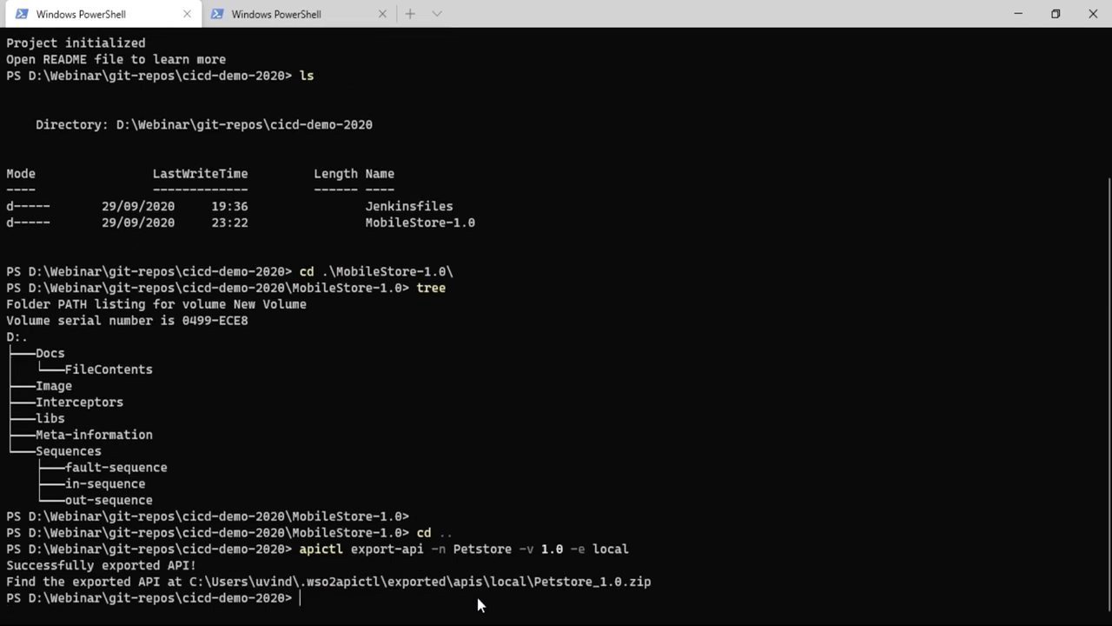
{"action": "key", "text": "Return"}
{"action": "key", "text": "Return"}
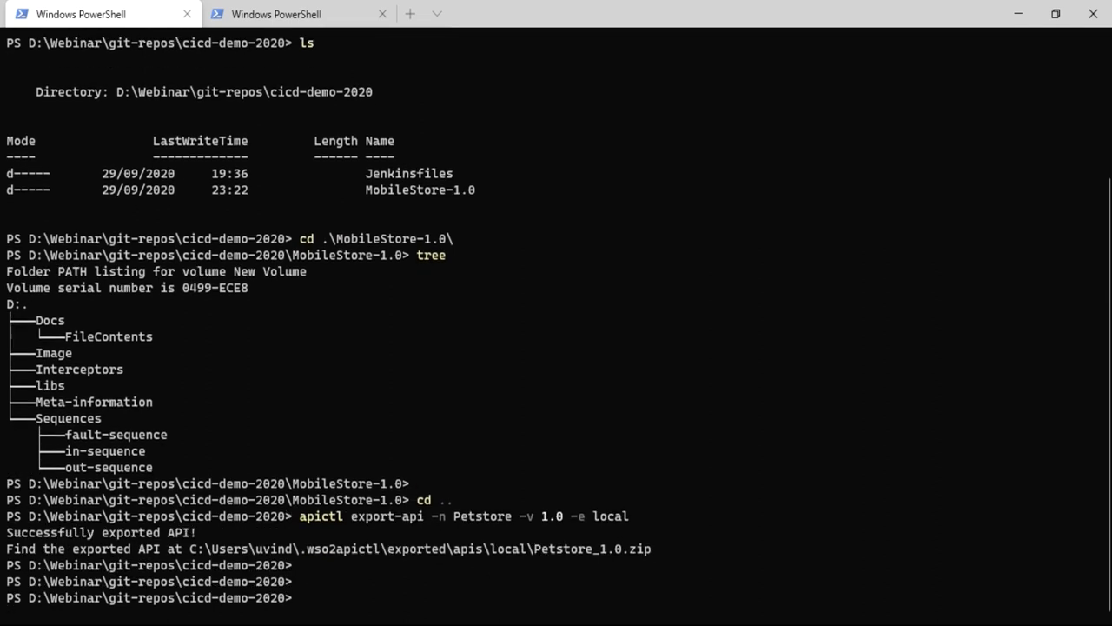
Step: Copy the expand-archive command from the commands file and run it in PowerShell to extract Petstore_1.0.zip into the cicd-demo-2020 folder
{"action": "mouse_move", "coordinate": [619, 622]}
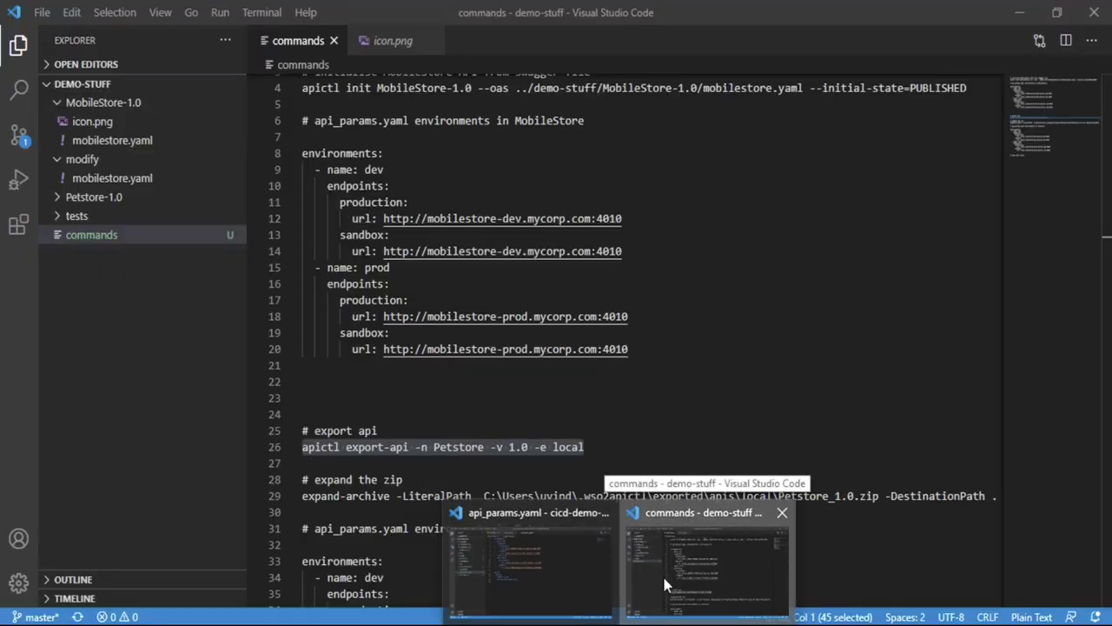
{"action": "left_click", "coordinate": [663, 578]}
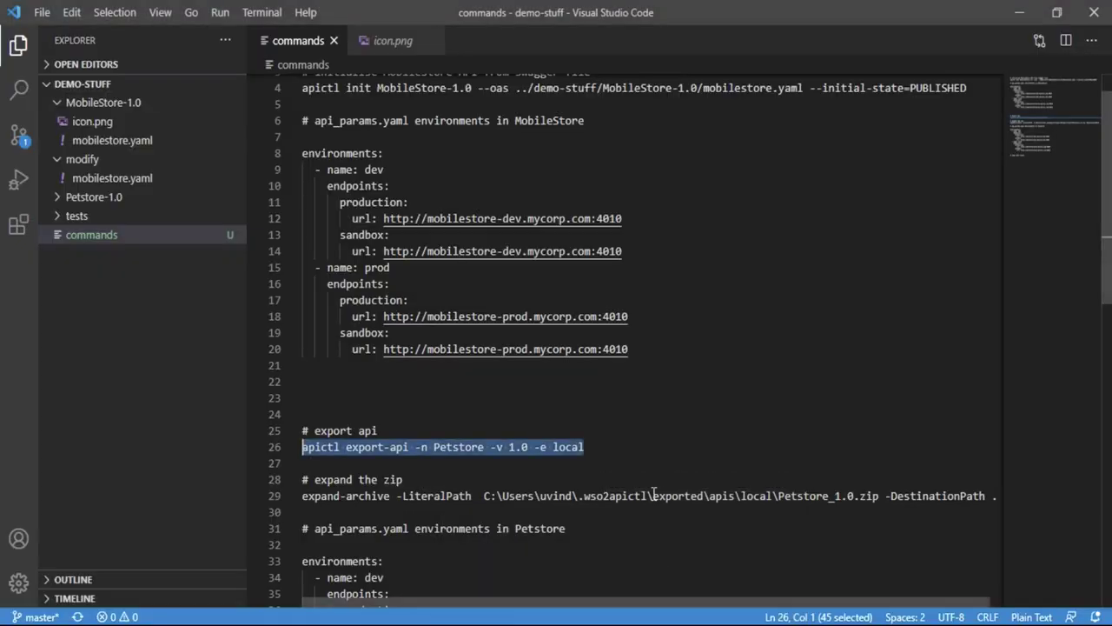
{"action": "left_click", "coordinate": [302, 496]}
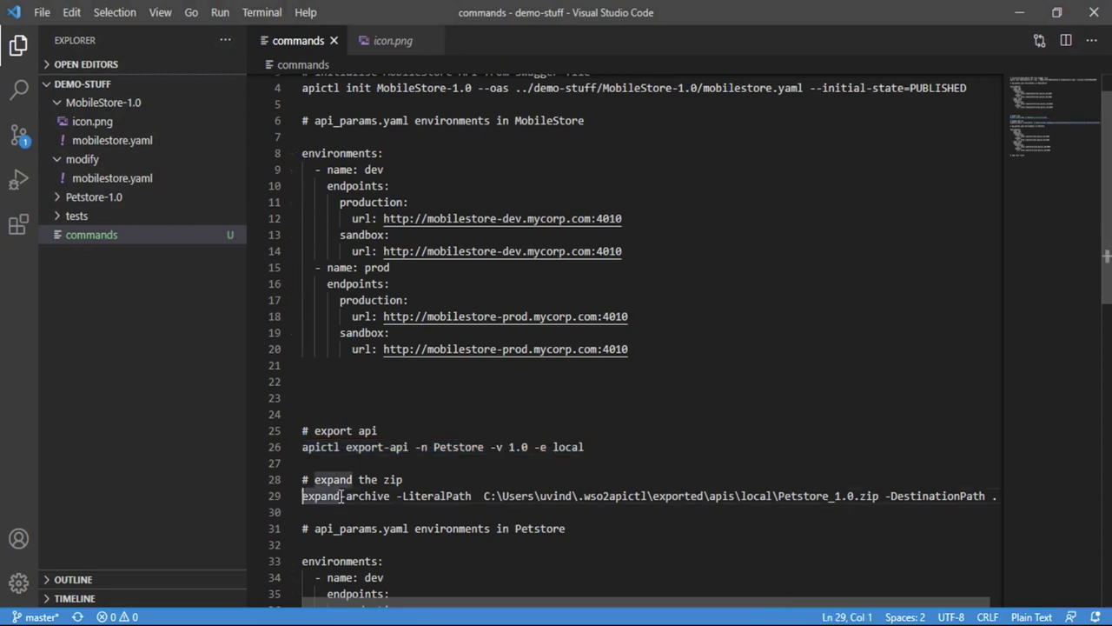
{"action": "left_click", "coordinate": [998, 496], "text": "shift"}
{"action": "key", "text": "ctrl+c"}
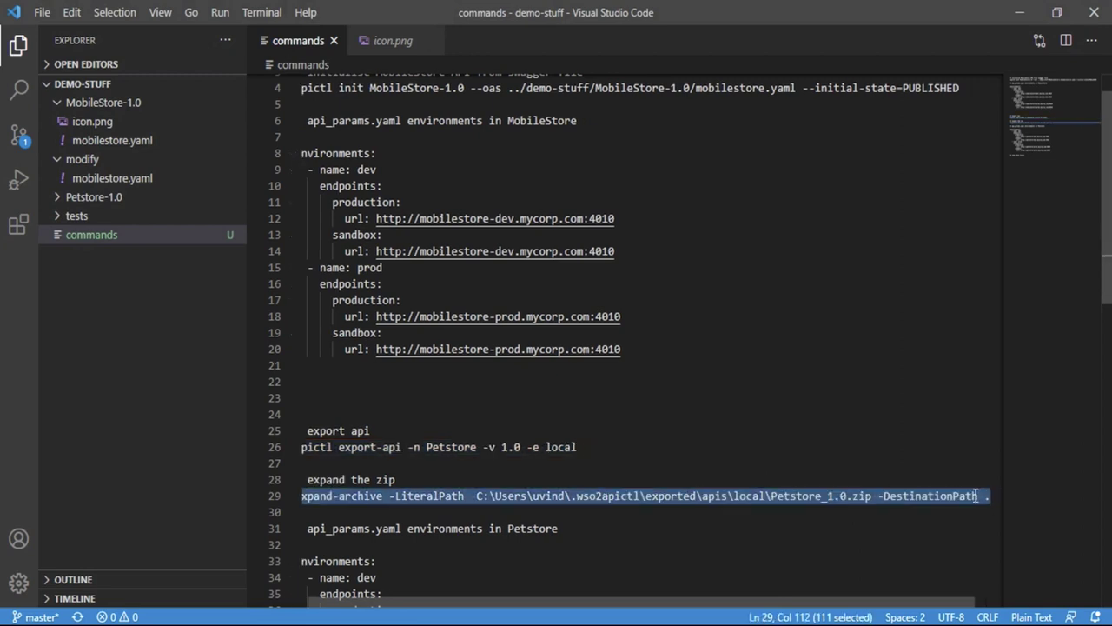
{"action": "left_click", "coordinate": [589, 621]}
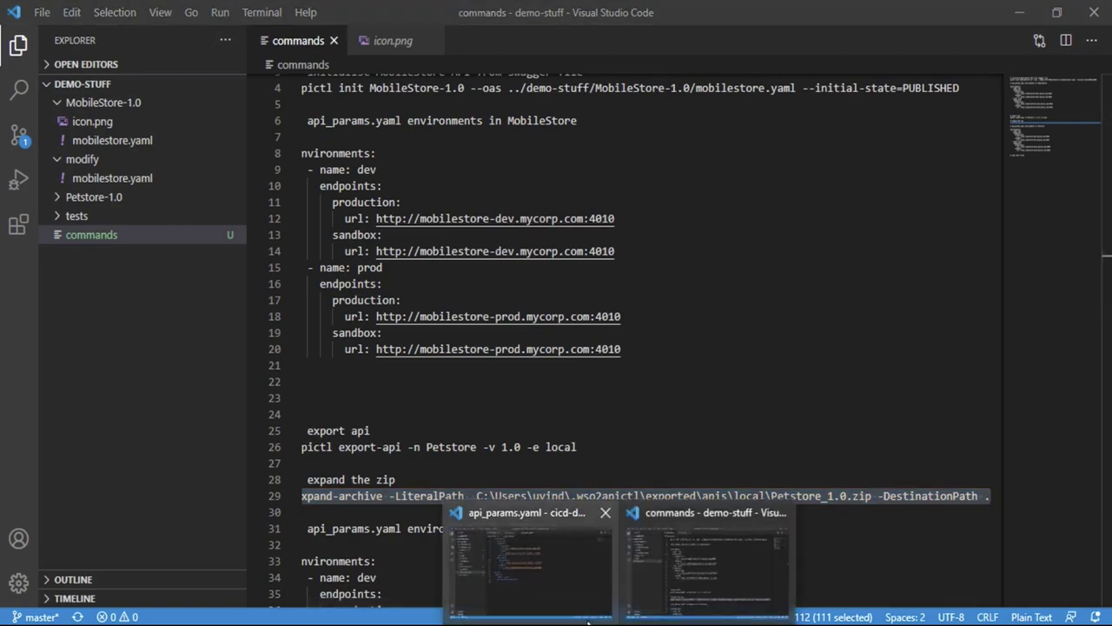
{"action": "key", "text": "alt+Tab"}
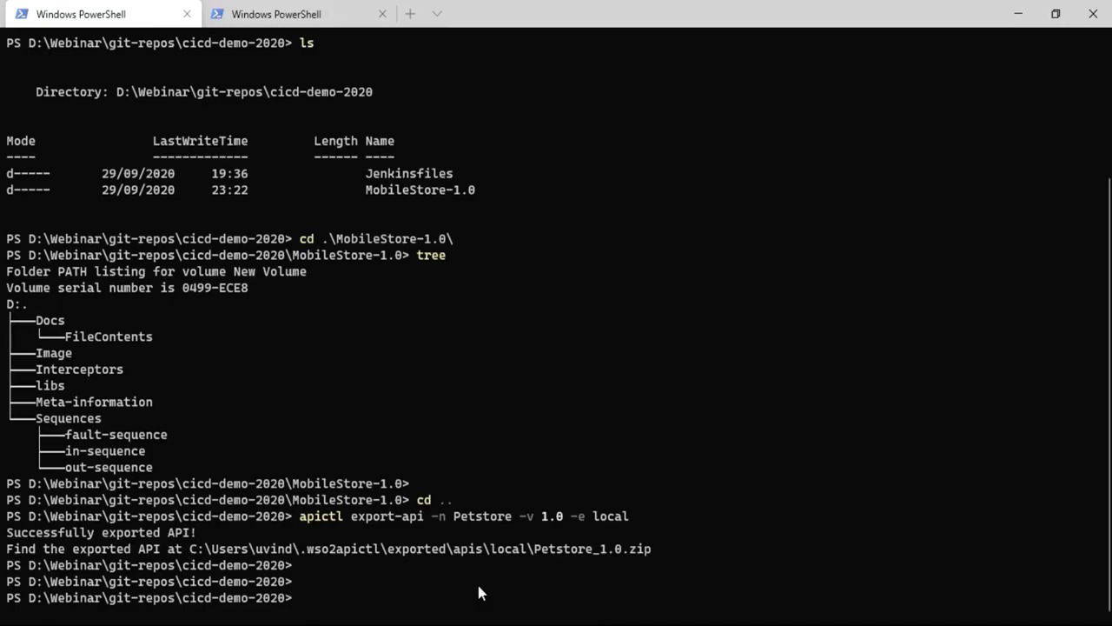
{"action": "key", "text": "ctrl+v"}
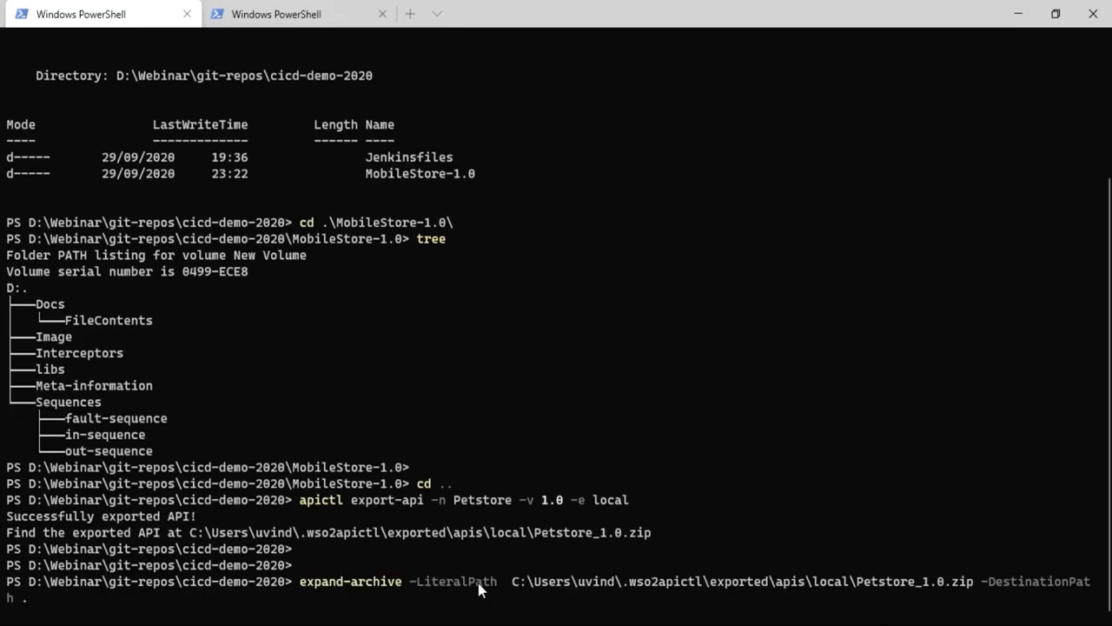
{"action": "key", "text": "Return"}
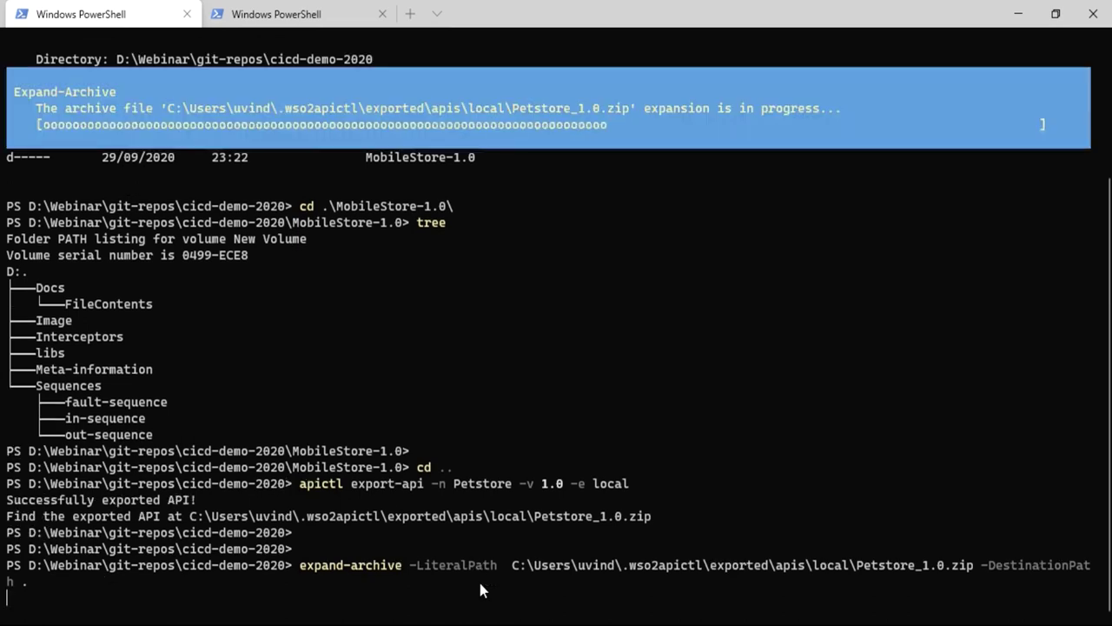
Step: List the repository's contents with ls and tree, and examine the extracted Petstore-1.0 project's folder structure
{"action": "type", "text": "ls"}
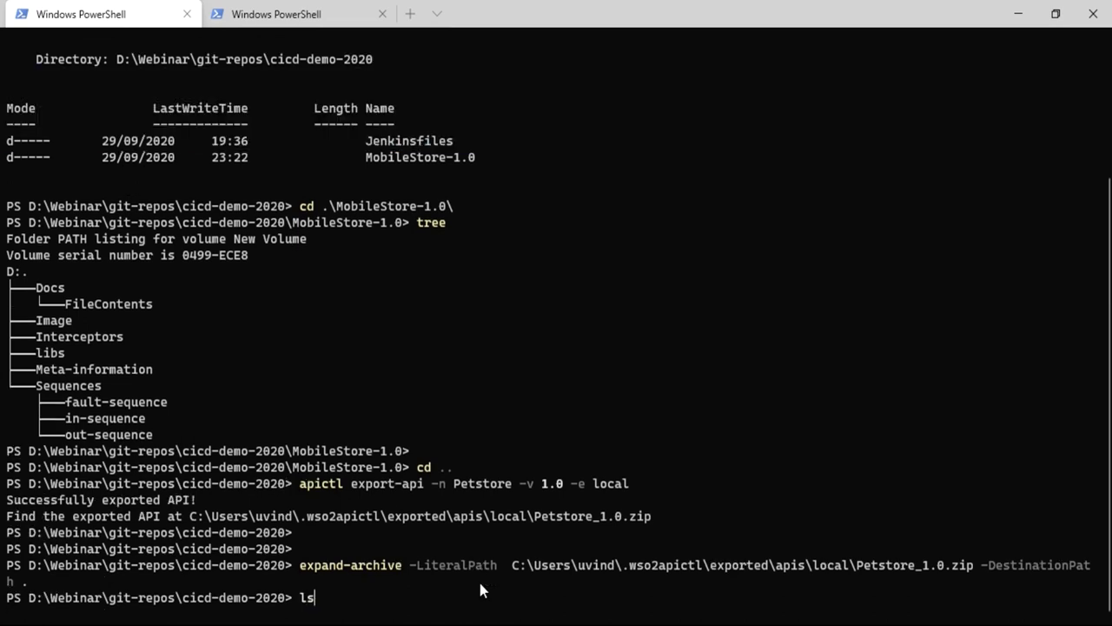
{"action": "key", "text": "Return"}
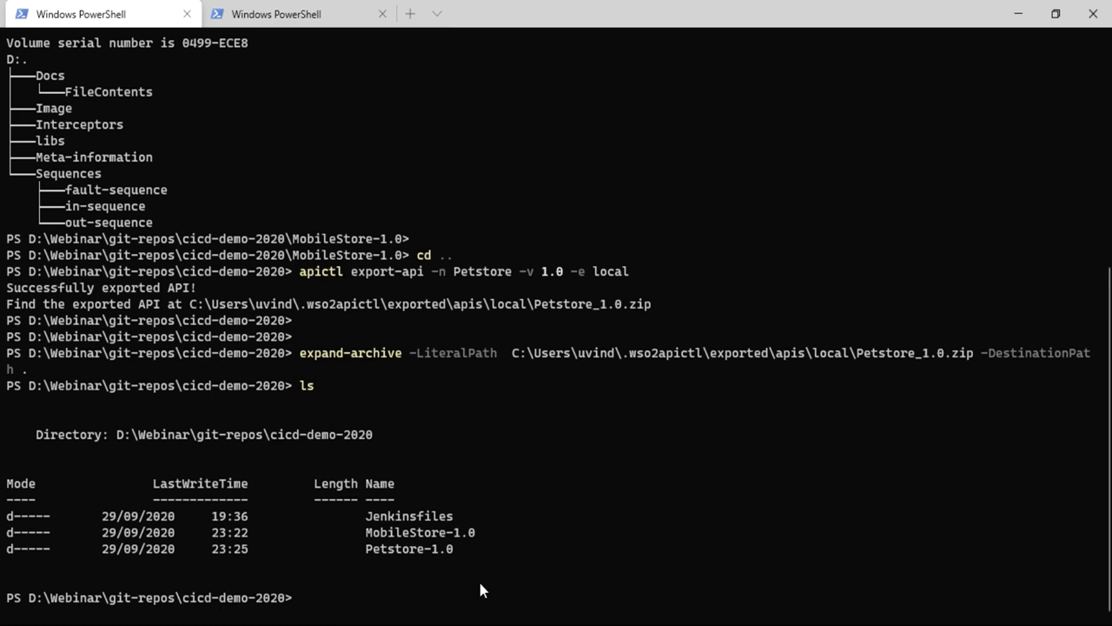
{"action": "type", "text": "te"}
{"action": "key", "text": "BackSpace"}
{"action": "type", "text": "ree"}
{"action": "key", "text": "Return"}
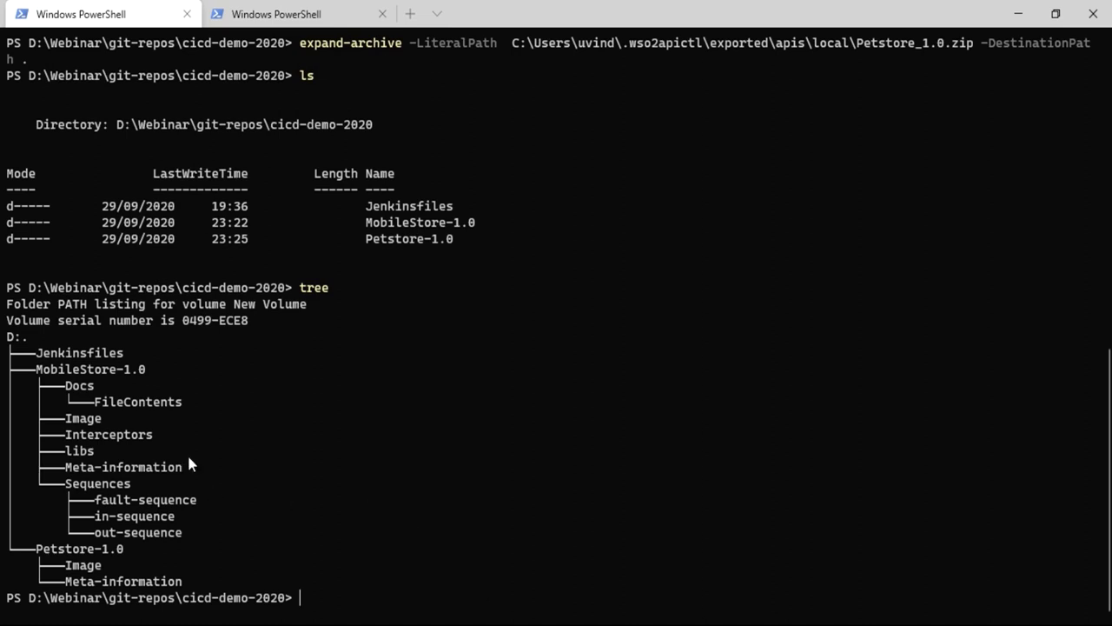
{"action": "left_click_drag", "start_coordinate": [24, 550], "coordinate": [284, 584]}
{"action": "left_click", "coordinate": [338, 556]}
{"action": "mouse_move", "coordinate": [620, 624]}
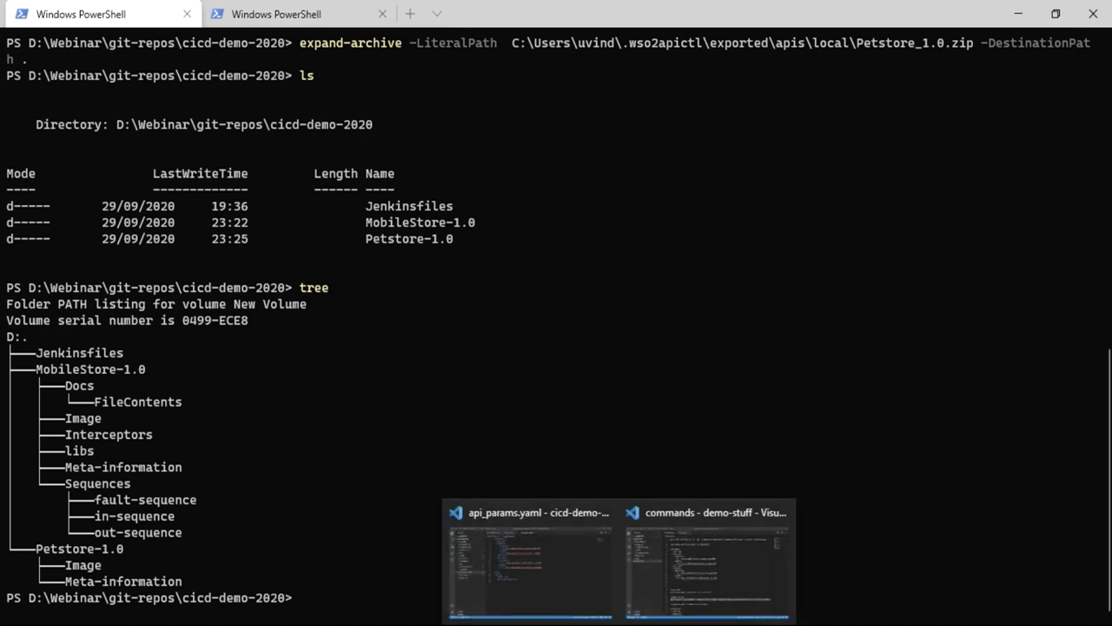
Step: Switch to the demo-stuff project in Visual Studio Code and copy icon.png from its Petstore-1.0 folder
{"action": "left_click", "coordinate": [687, 581]}
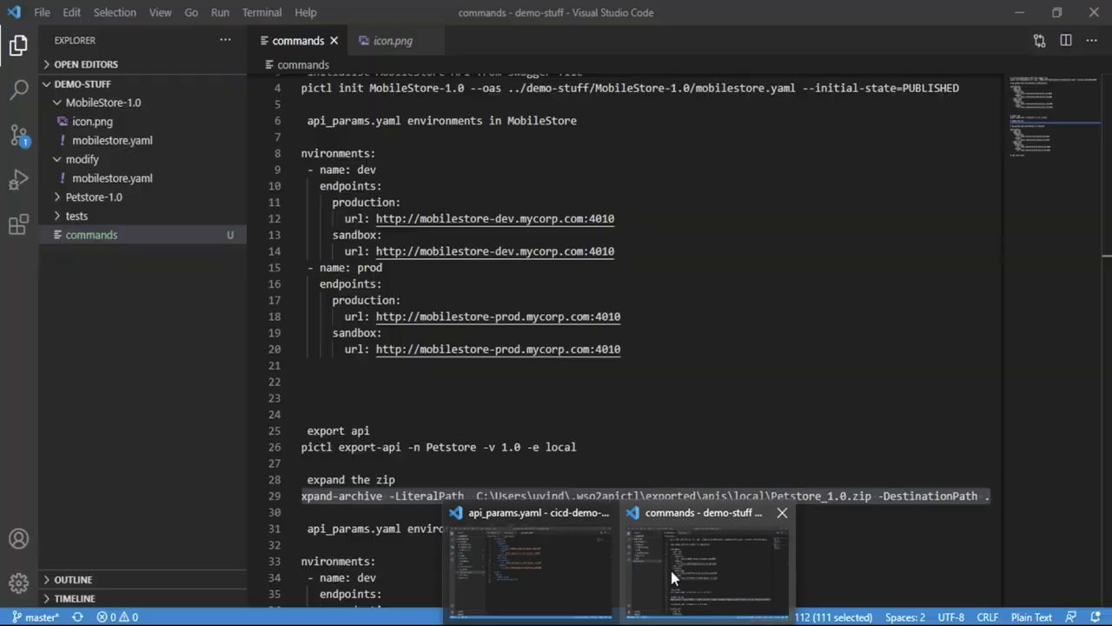
{"action": "left_click", "coordinate": [671, 570]}
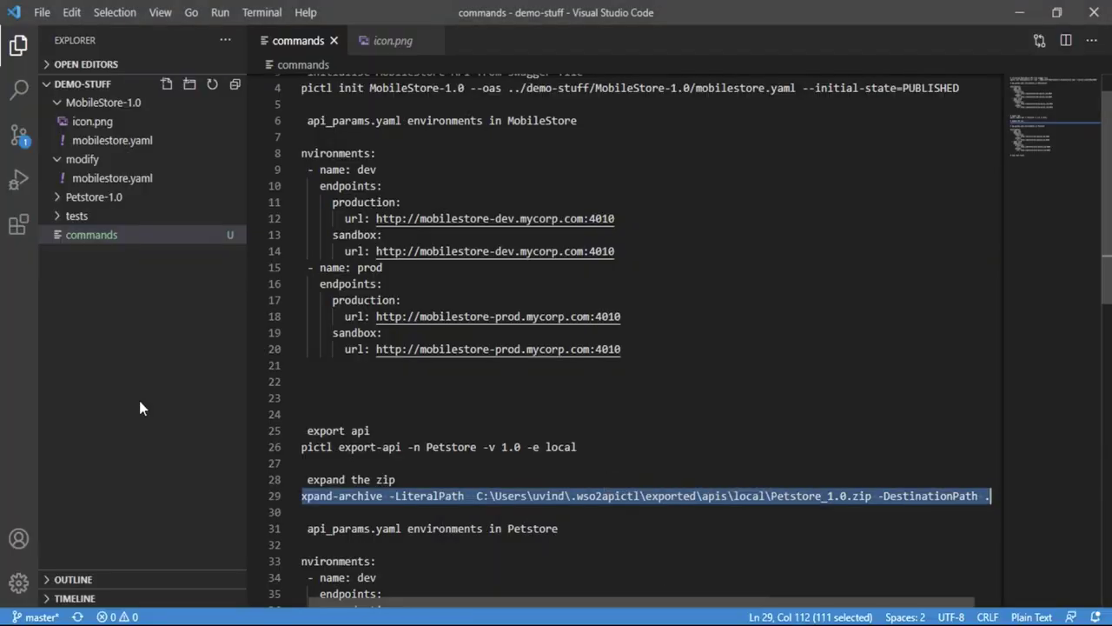
{"action": "left_click", "coordinate": [91, 200]}
{"action": "left_click", "coordinate": [95, 217]}
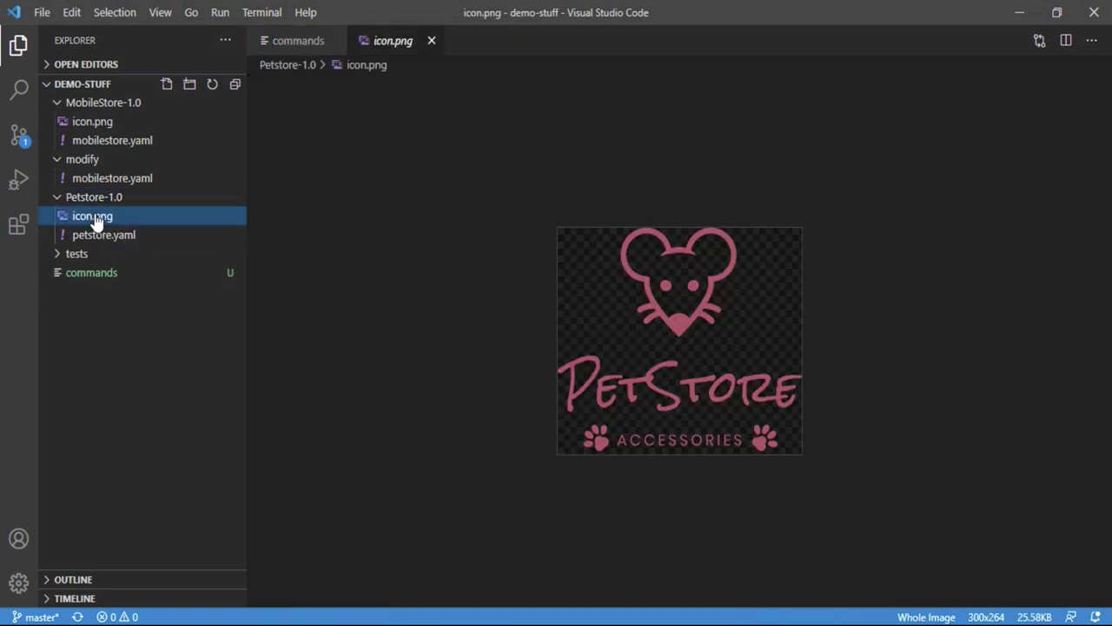
{"action": "right_click", "coordinate": [99, 223]}
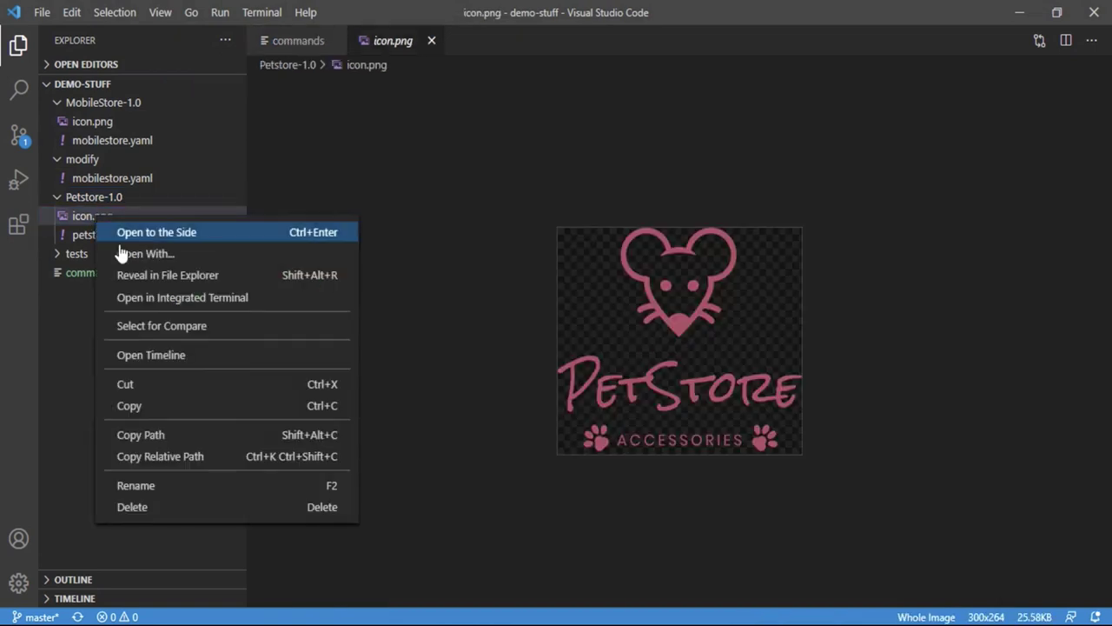
{"action": "left_click", "coordinate": [160, 407]}
Step: Switch to the cicd-demo-2020 project and view icon.png in the Image folder of Petstore-1.0
{"action": "mouse_move", "coordinate": [604, 621]}
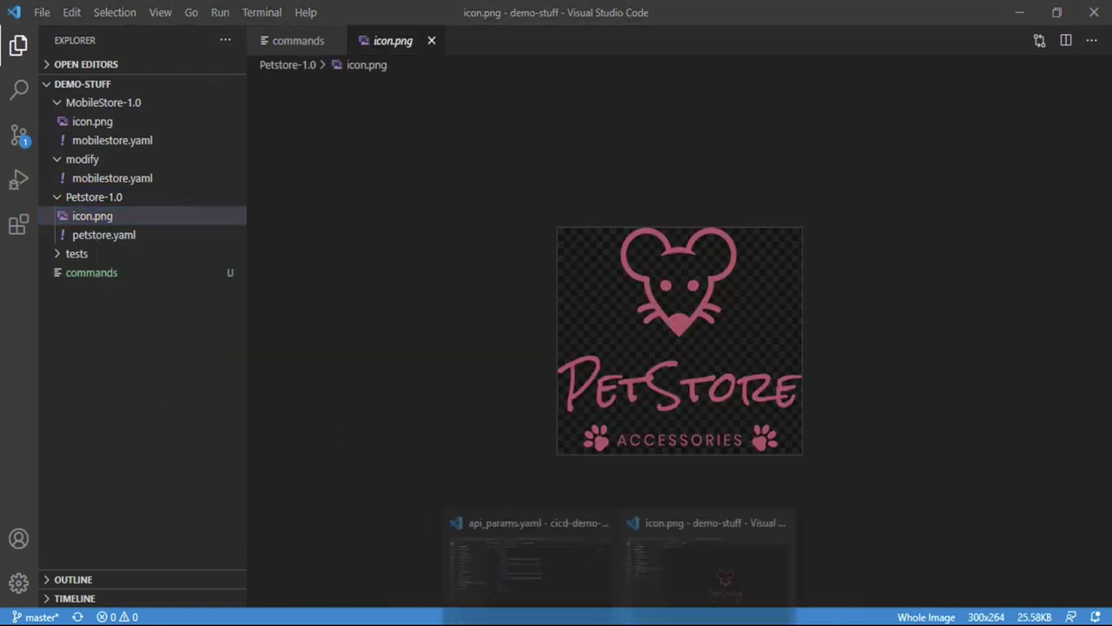
{"action": "left_click", "coordinate": [537, 579]}
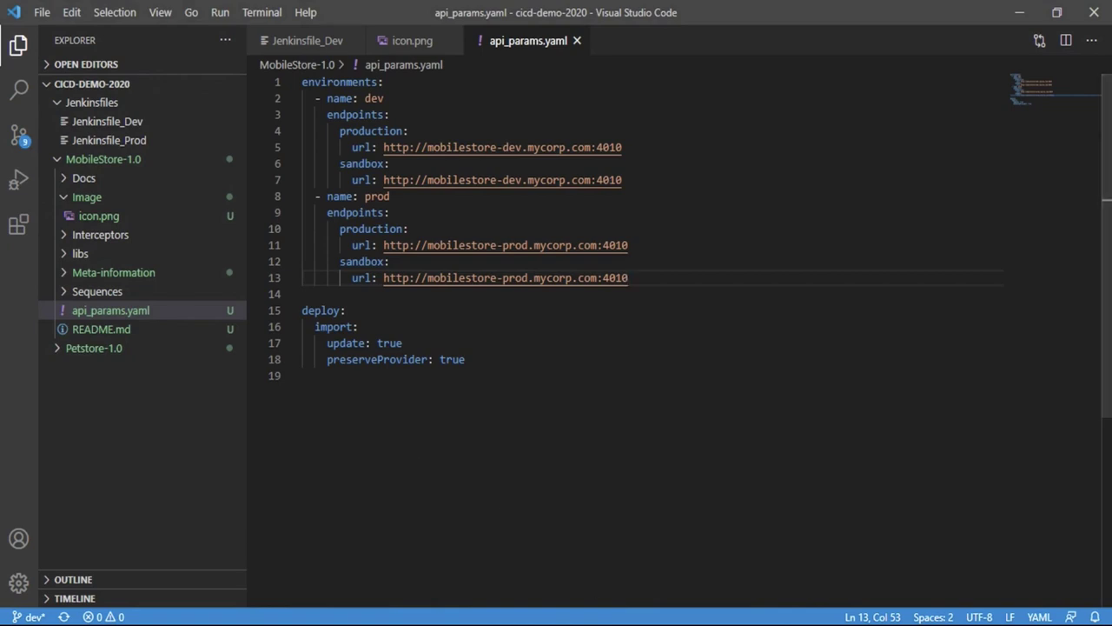
{"action": "mouse_move", "coordinate": [617, 621]}
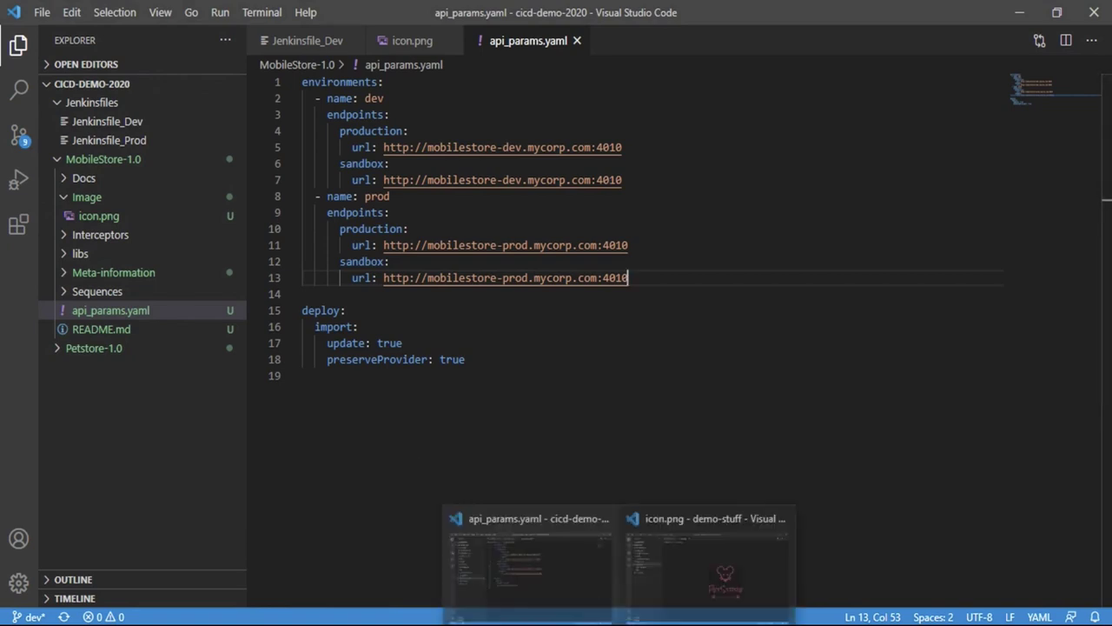
{"action": "left_click", "coordinate": [556, 611]}
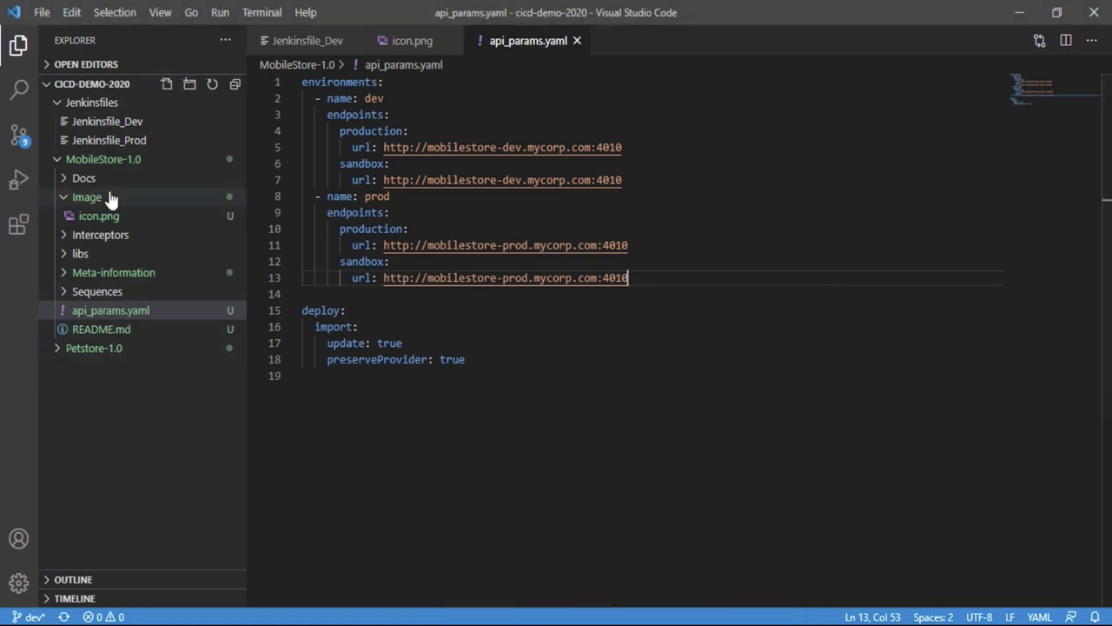
{"action": "left_click", "coordinate": [103, 349]}
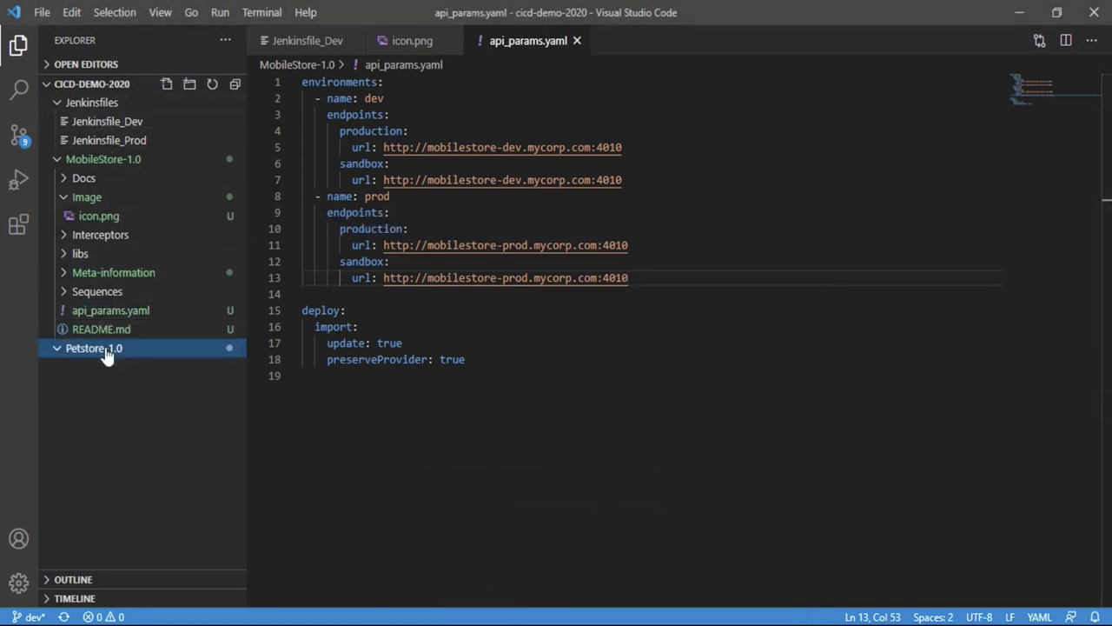
{"action": "left_click", "coordinate": [83, 368]}
{"action": "left_click", "coordinate": [111, 387]}
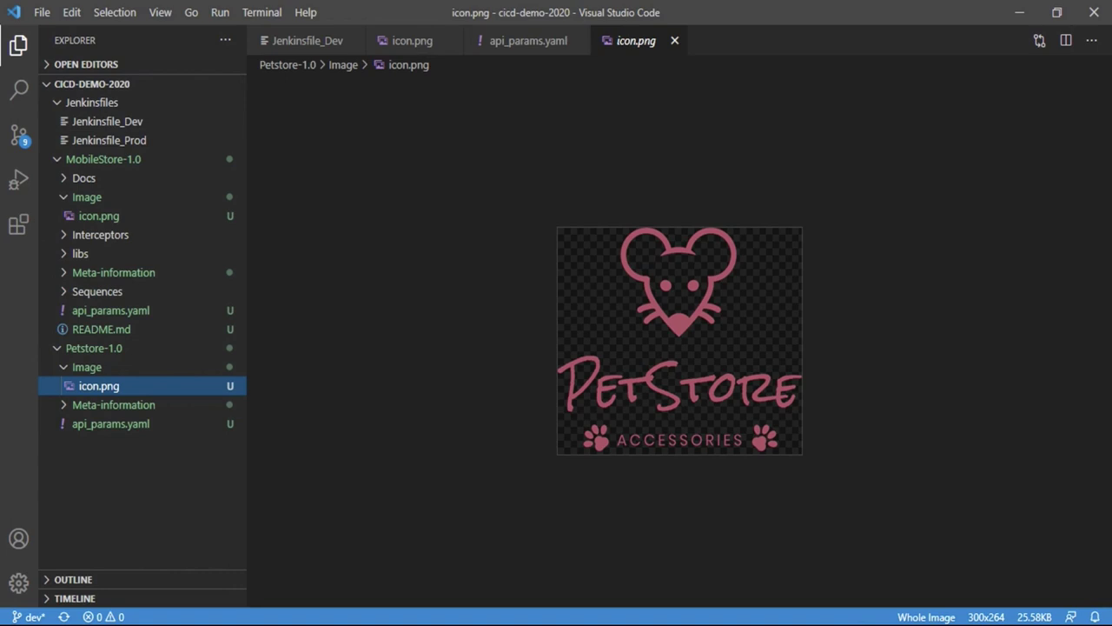
Step: Open Petstore-1.0's api_params.yaml, and copy the Petstore dev and prod environments block from the commands file in demo-stuff
{"action": "mouse_move", "coordinate": [500, 621]}
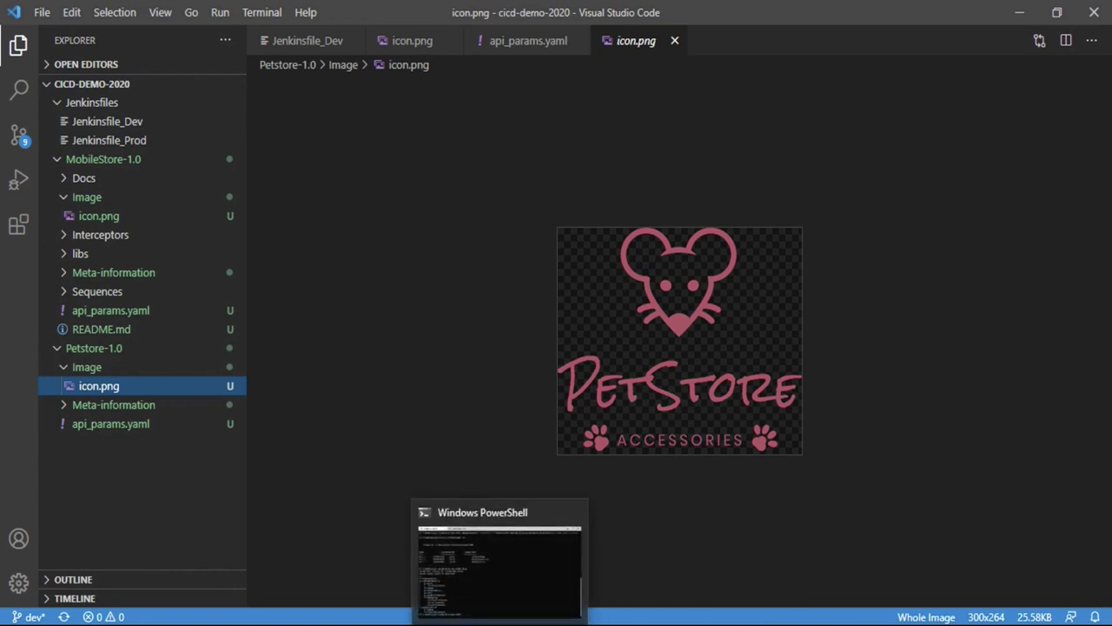
{"action": "left_click", "coordinate": [154, 424]}
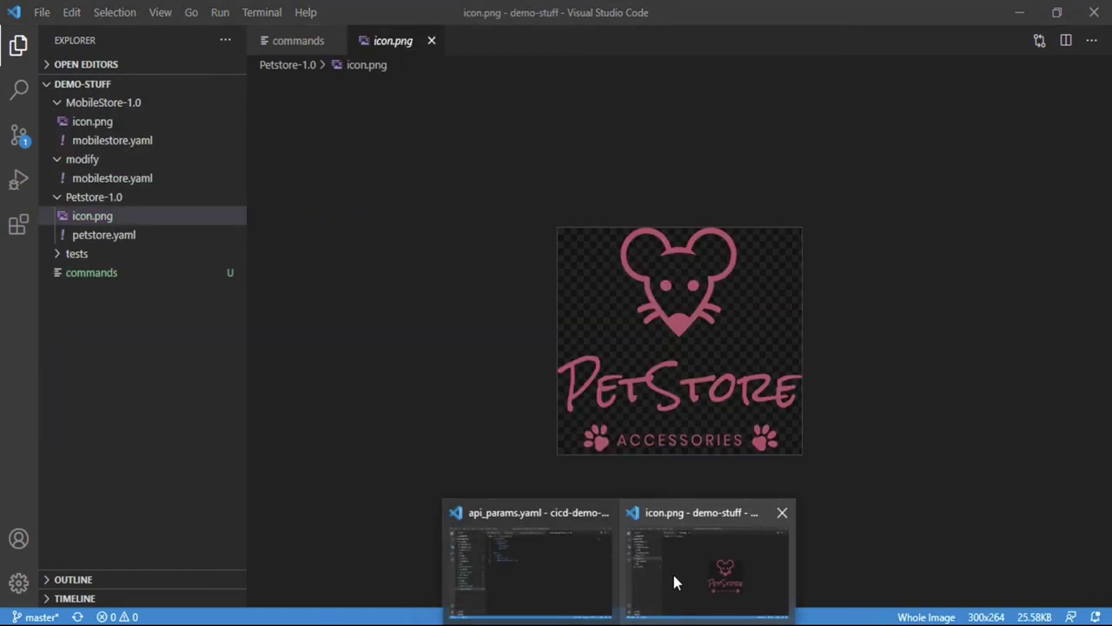
{"action": "left_click", "coordinate": [672, 570]}
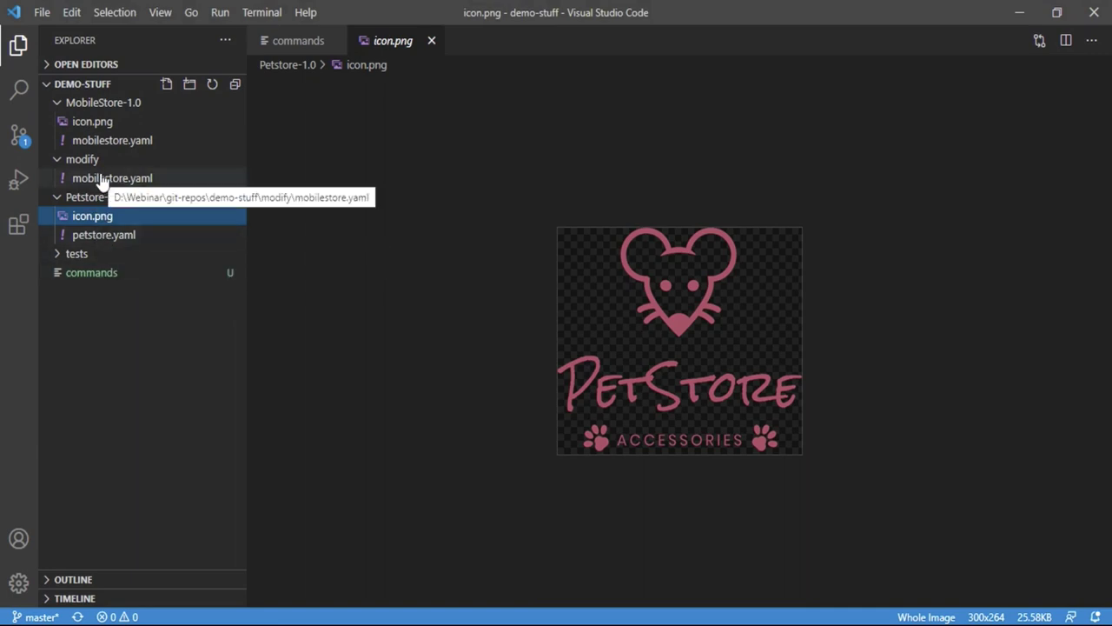
{"action": "left_click", "coordinate": [150, 275]}
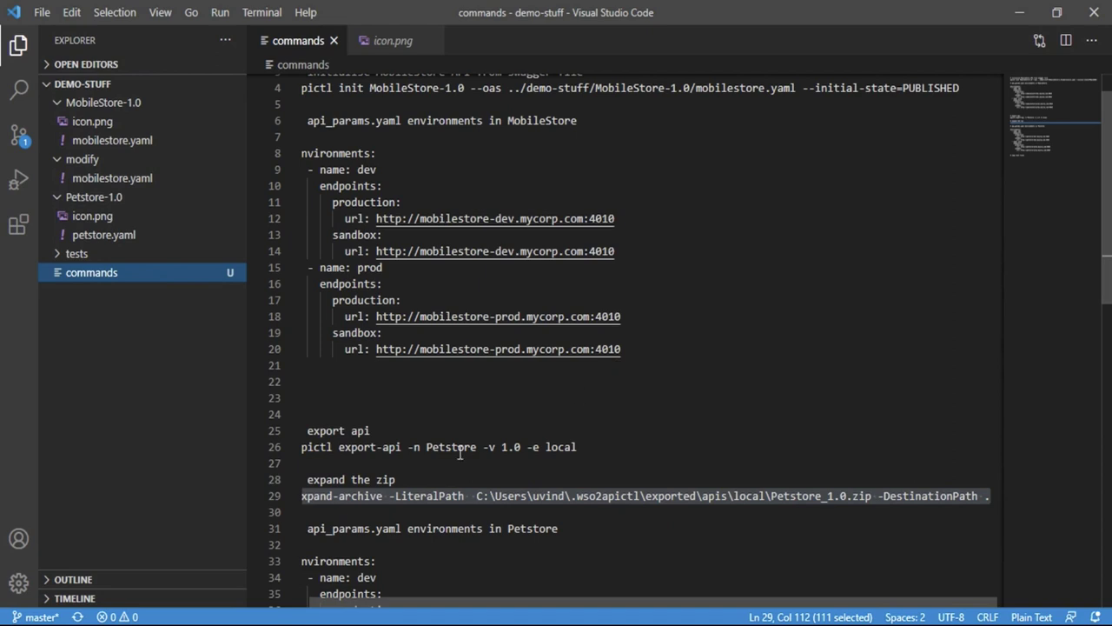
{"action": "left_click_drag", "start_coordinate": [435, 606], "coordinate": [428, 605]}
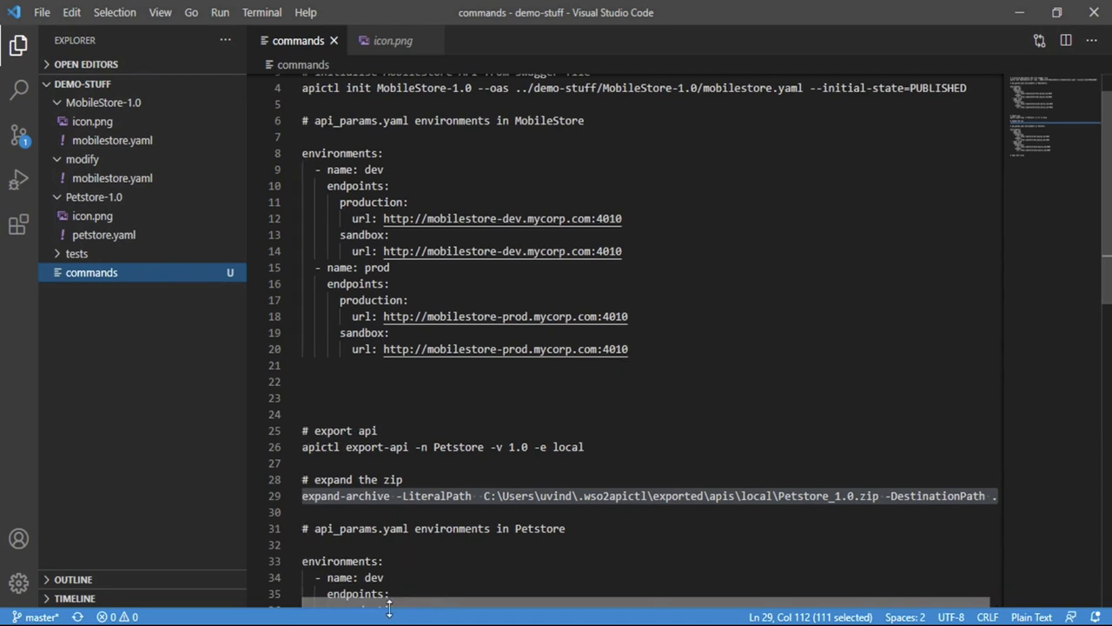
{"action": "left_click", "coordinate": [498, 428]}
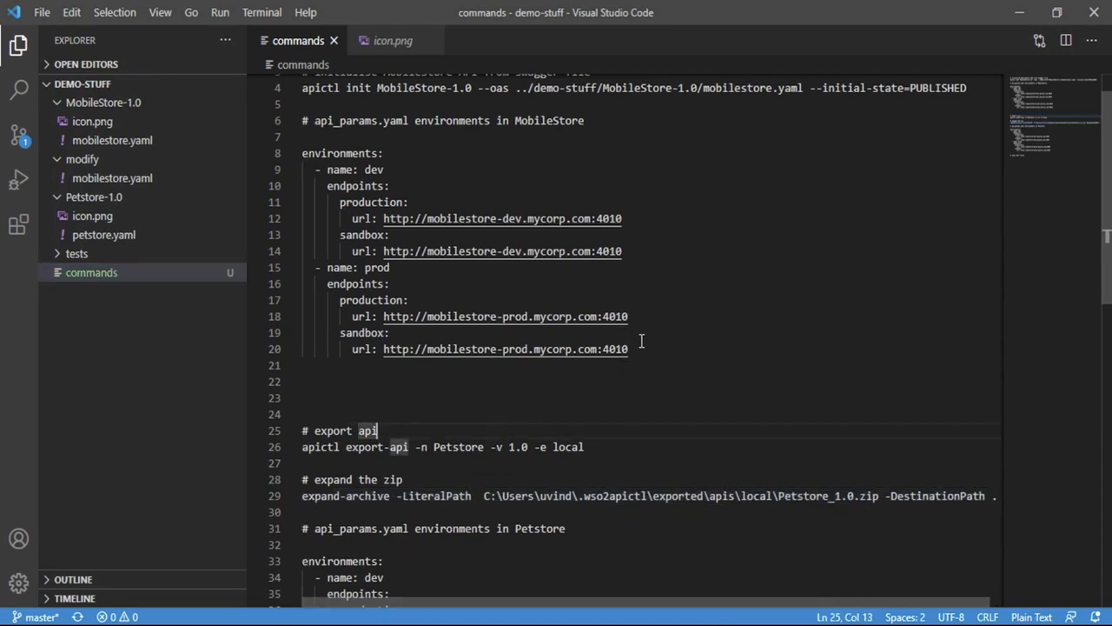
{"action": "scroll", "coordinate": [580, 412], "scroll_direction": "down", "scroll_amount": 3}
{"action": "scroll", "coordinate": [580, 411], "scroll_direction": "down", "scroll_amount": 3}
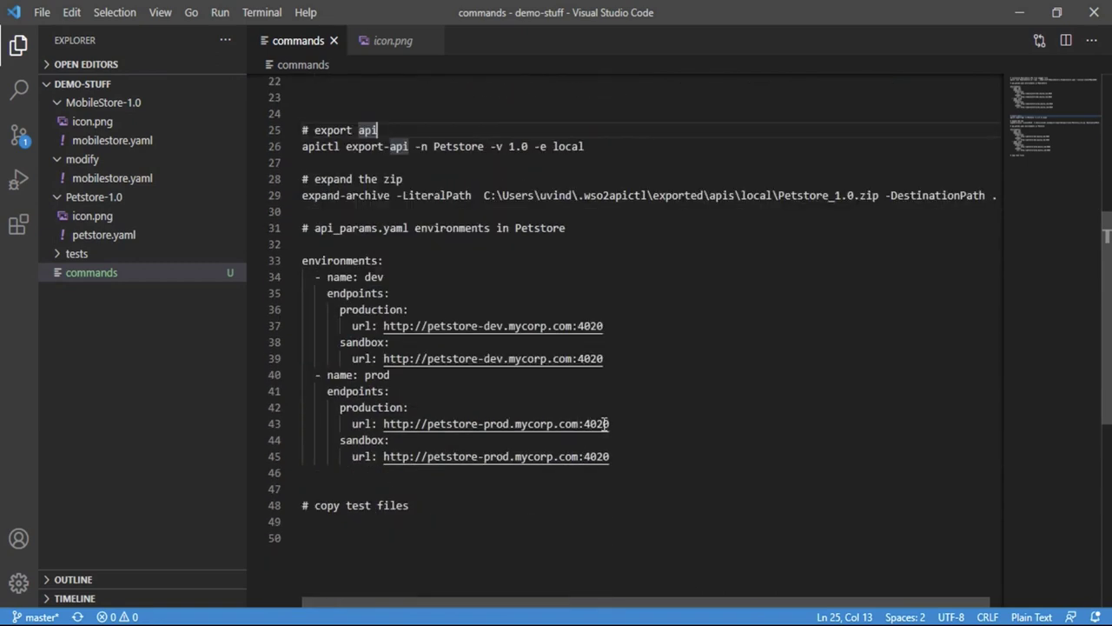
{"action": "left_click_drag", "start_coordinate": [610, 457], "coordinate": [268, 267]}
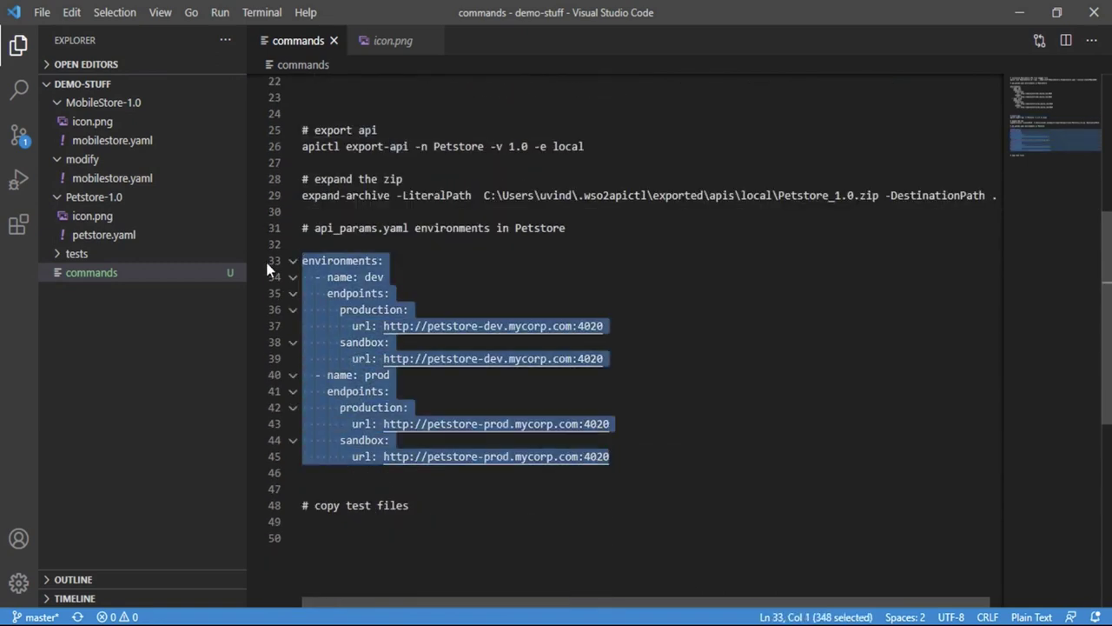
Step: Replace the local environments block in Petstore-1.0's api_params.yaml with the copied dev and prod environments using port 4020 URLs, and save the file
{"action": "left_click", "coordinate": [619, 625]}
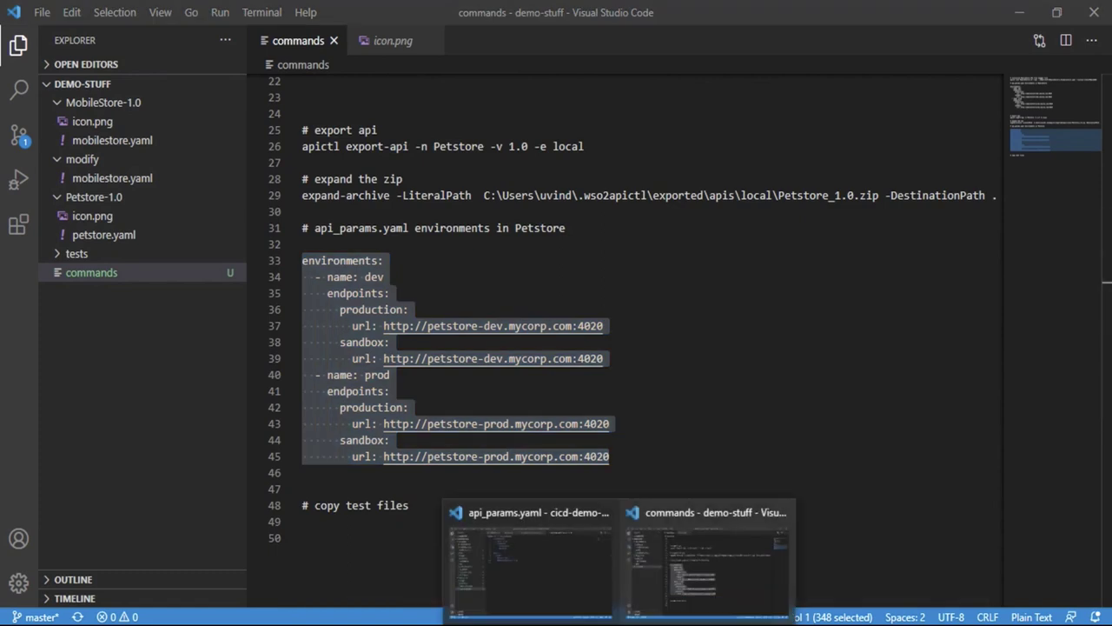
{"action": "left_click", "coordinate": [563, 596]}
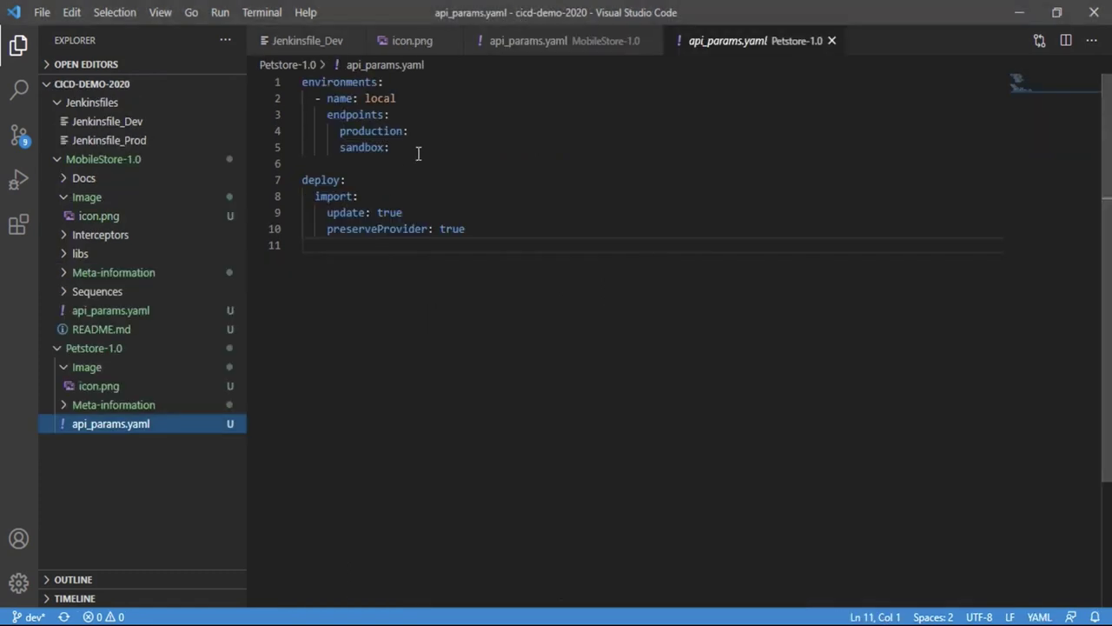
{"action": "left_click_drag", "start_coordinate": [418, 153], "coordinate": [267, 79]}
{"action": "key", "text": "ctrl+v"}
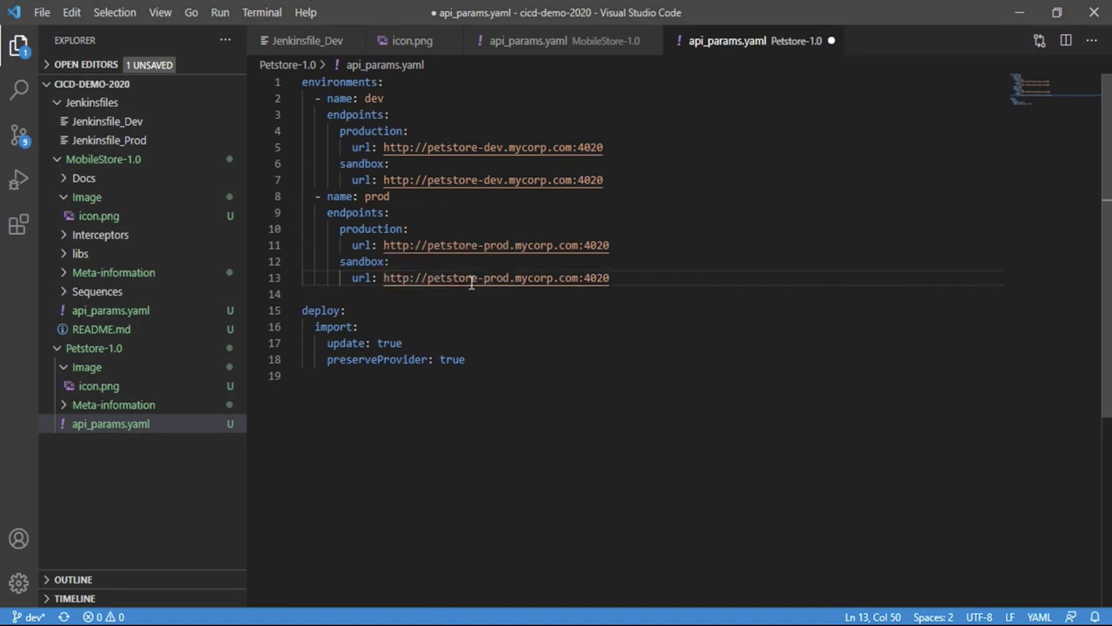
{"action": "key", "text": "ctrl+s"}
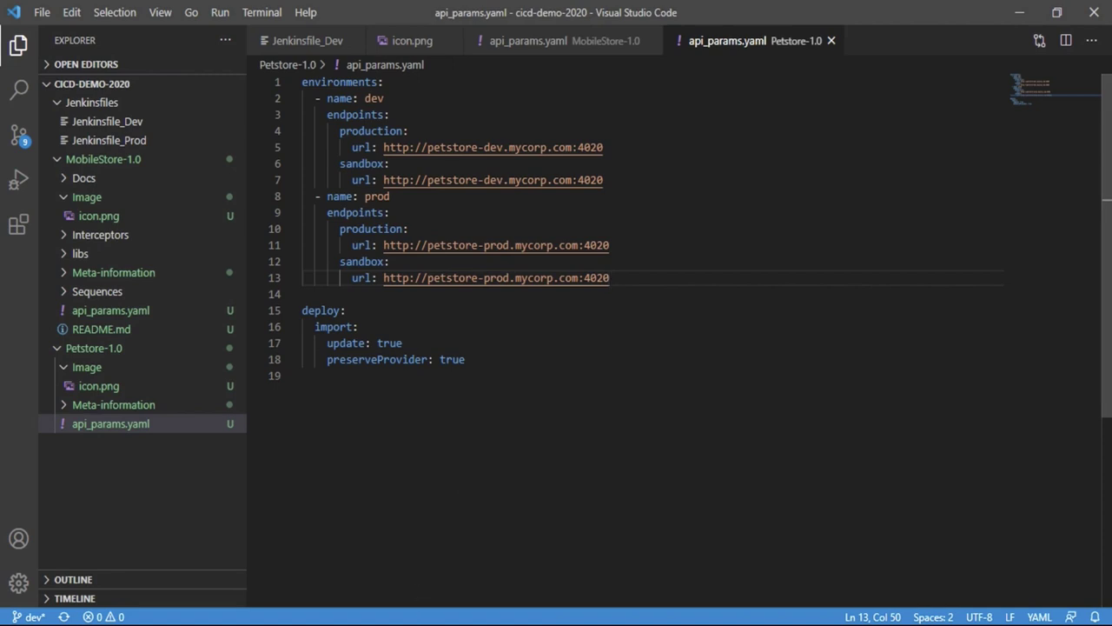
Step: Switch back to the demo-stuff project, expand its tests folder, and copy that folder
{"action": "mouse_move", "coordinate": [422, 625]}
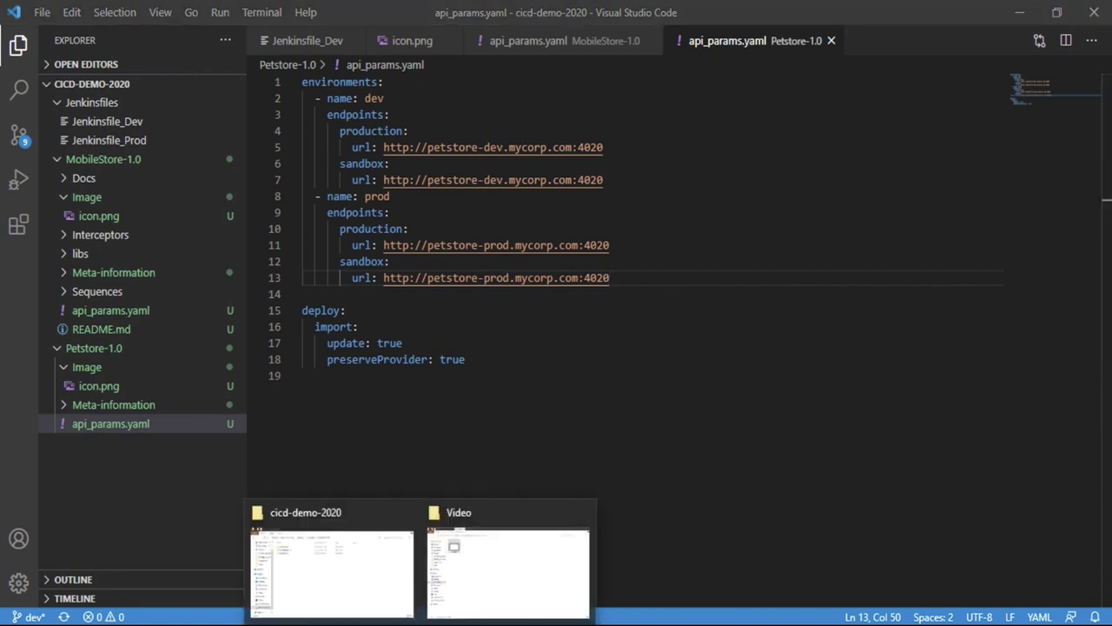
{"action": "mouse_move", "coordinate": [623, 624]}
{"action": "left_click", "coordinate": [672, 567]}
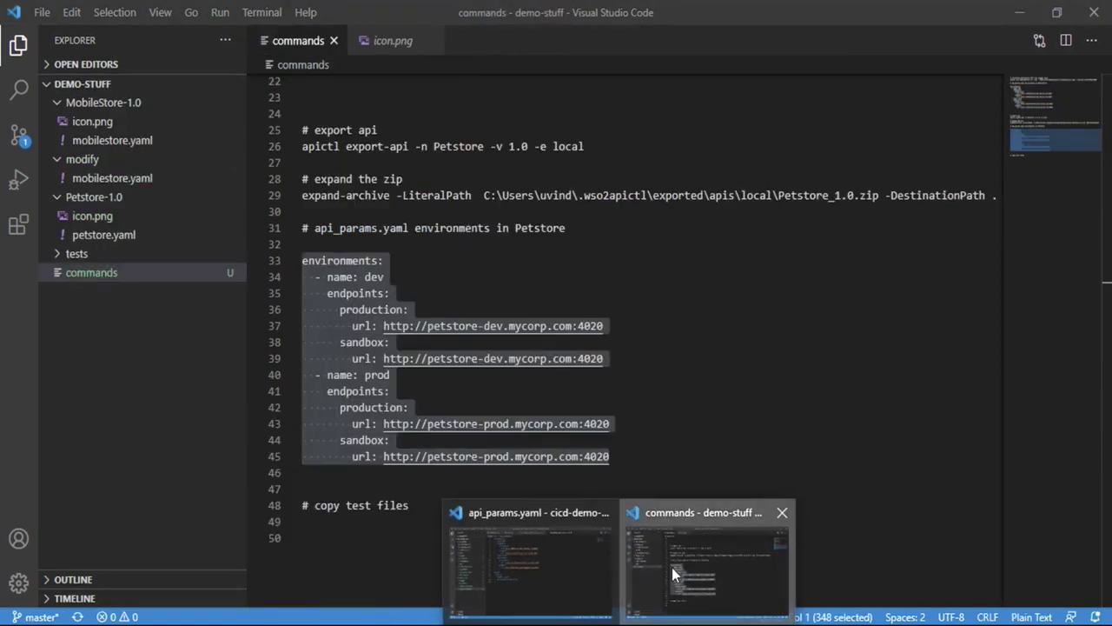
{"action": "left_click", "coordinate": [102, 254]}
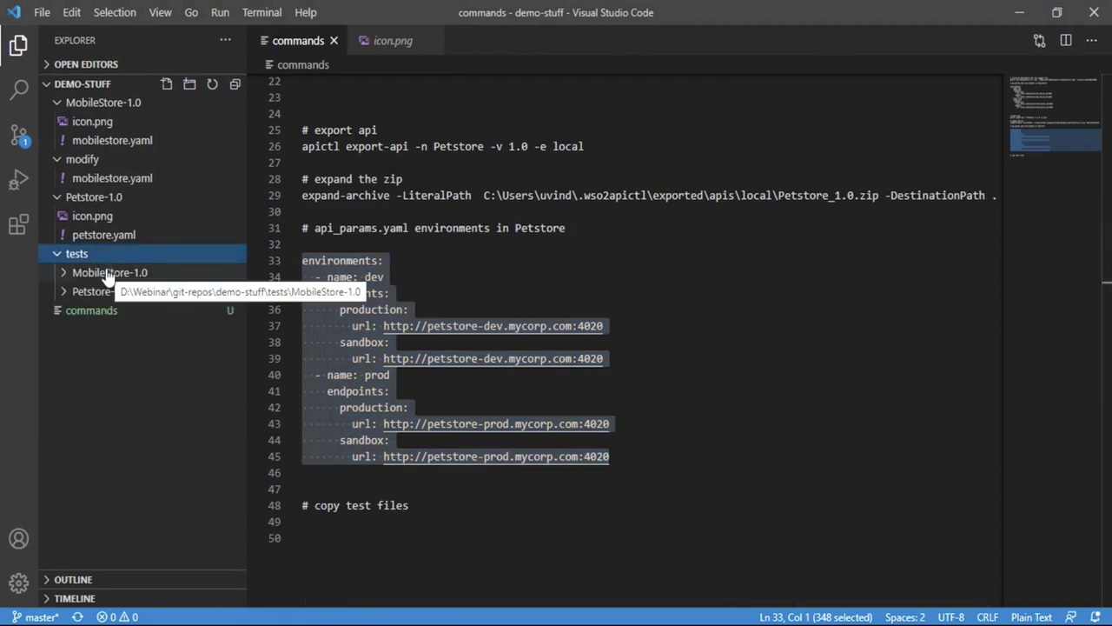
{"action": "right_click", "coordinate": [105, 259]}
{"action": "left_click", "coordinate": [152, 417]}
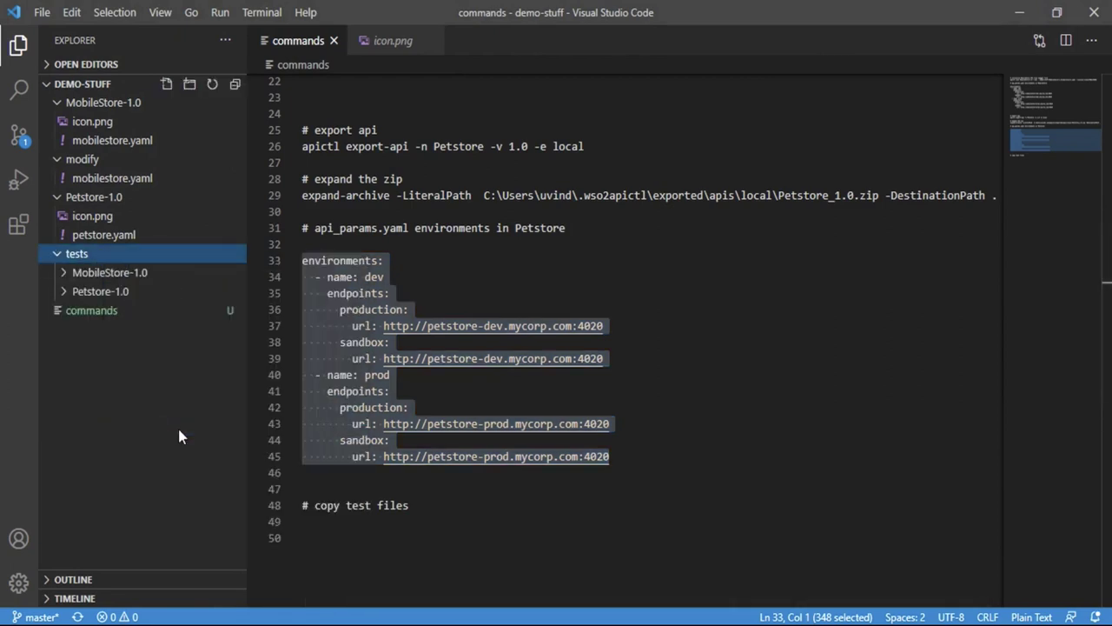
Step: Paste the tests folder into the cicd-demo-2020 project and move it from Petstore-1.0 to the repository root
{"action": "left_click", "coordinate": [556, 607]}
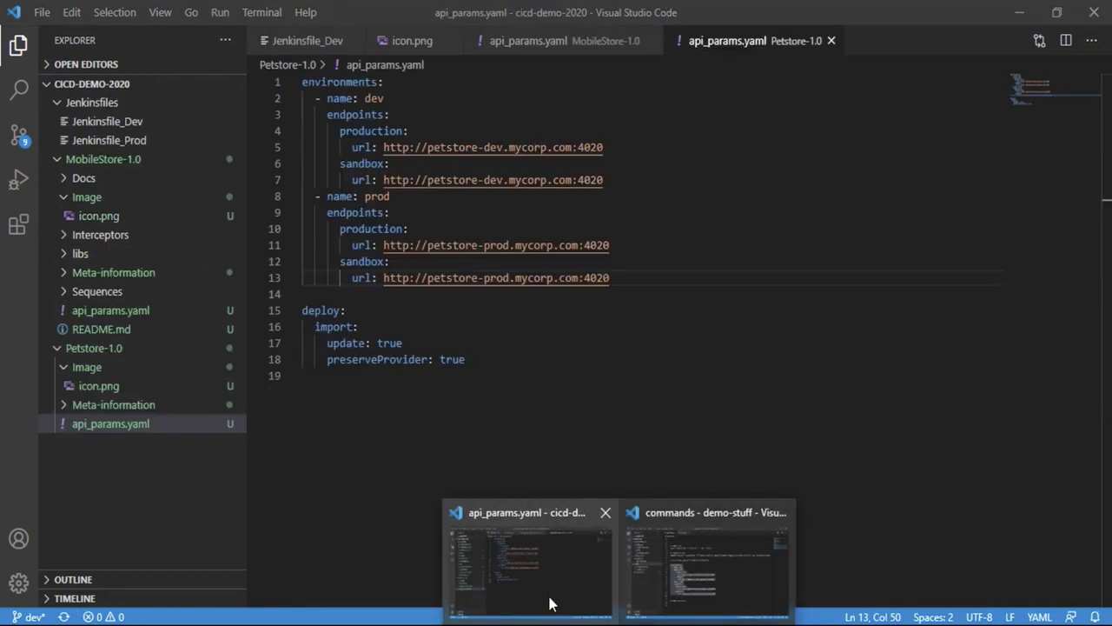
{"action": "left_click", "coordinate": [99, 159]}
{"action": "left_click", "coordinate": [96, 177]}
{"action": "right_click", "coordinate": [120, 326]}
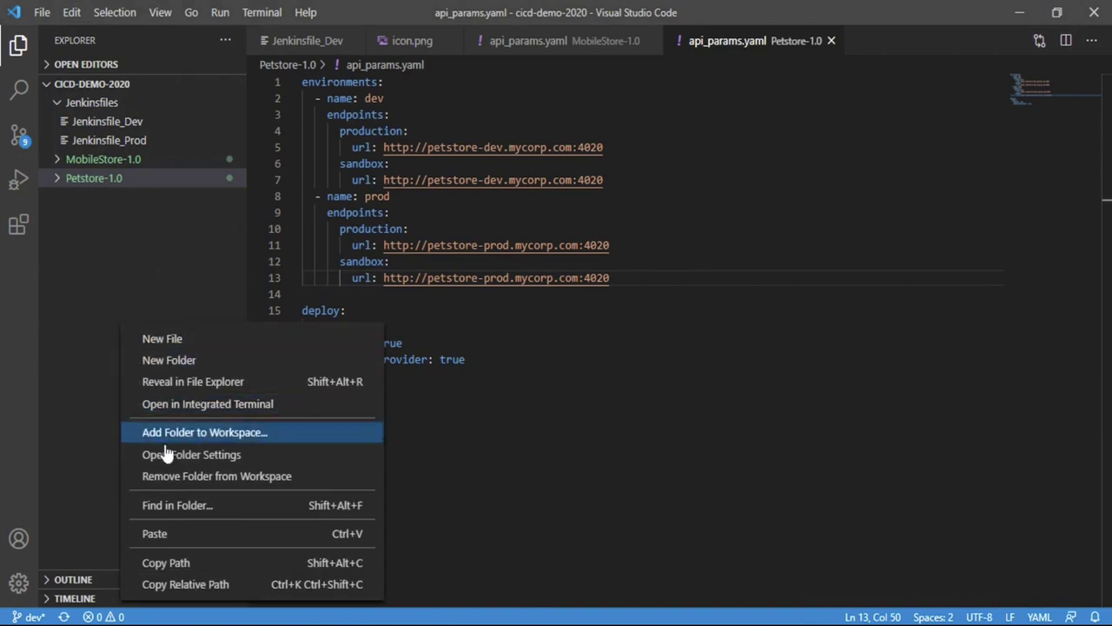
{"action": "left_click", "coordinate": [174, 532]}
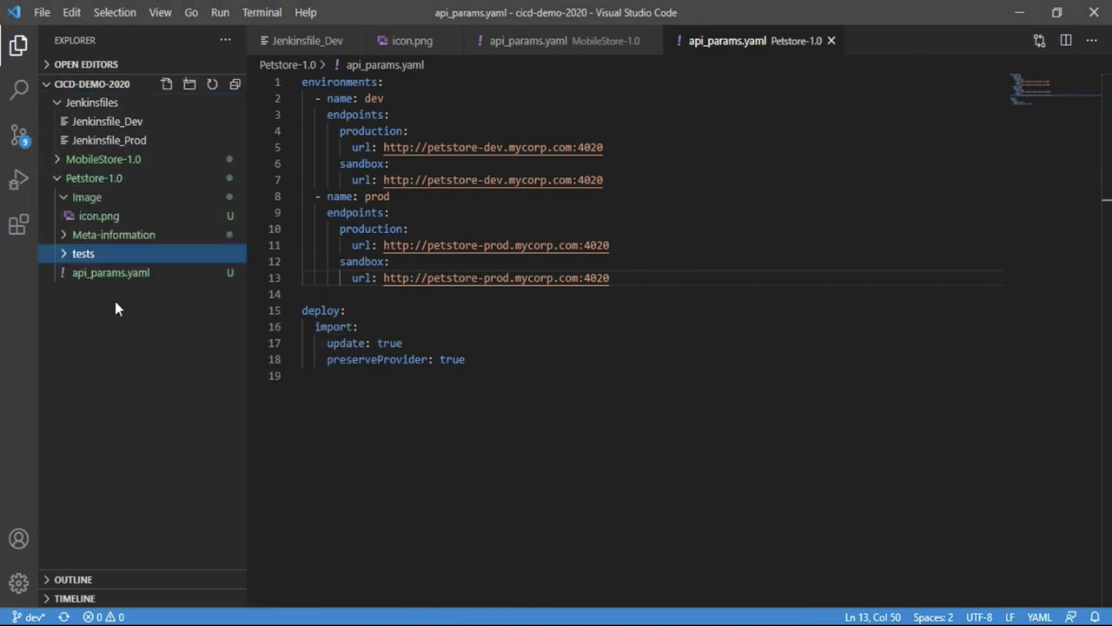
{"action": "left_click_drag", "start_coordinate": [85, 255], "coordinate": [113, 343]}
{"action": "left_click", "coordinate": [587, 328]}
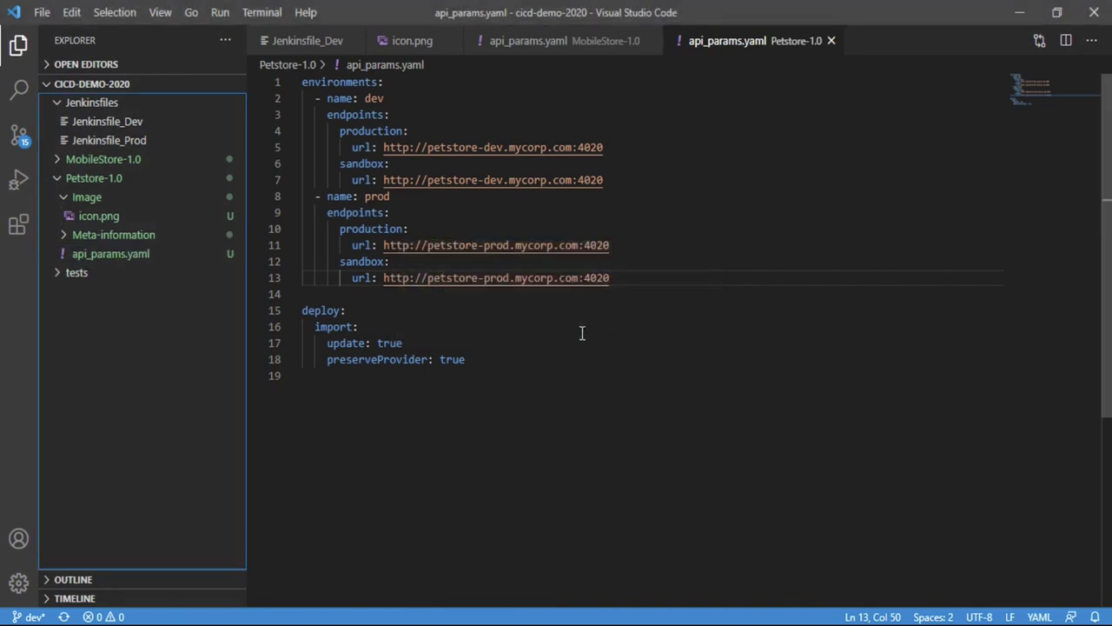
Step: Collapse Petstore-1.0 and examine the test files in the tests folder's MobileStore-1.0 and Petstore-1.0 subfolders
{"action": "left_click", "coordinate": [59, 179]}
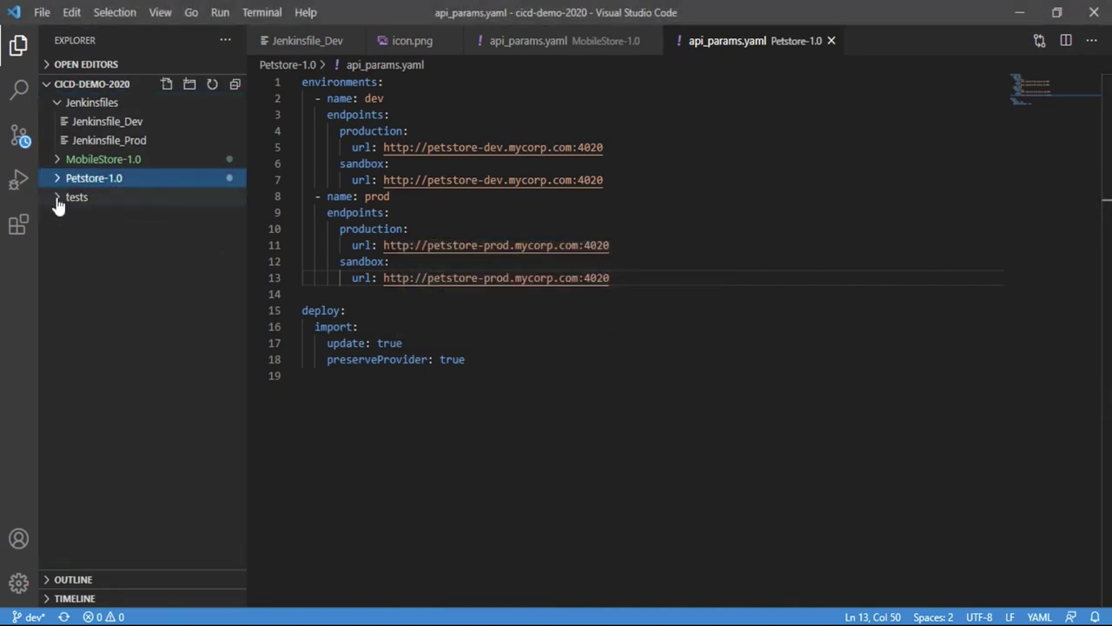
{"action": "left_click", "coordinate": [58, 200]}
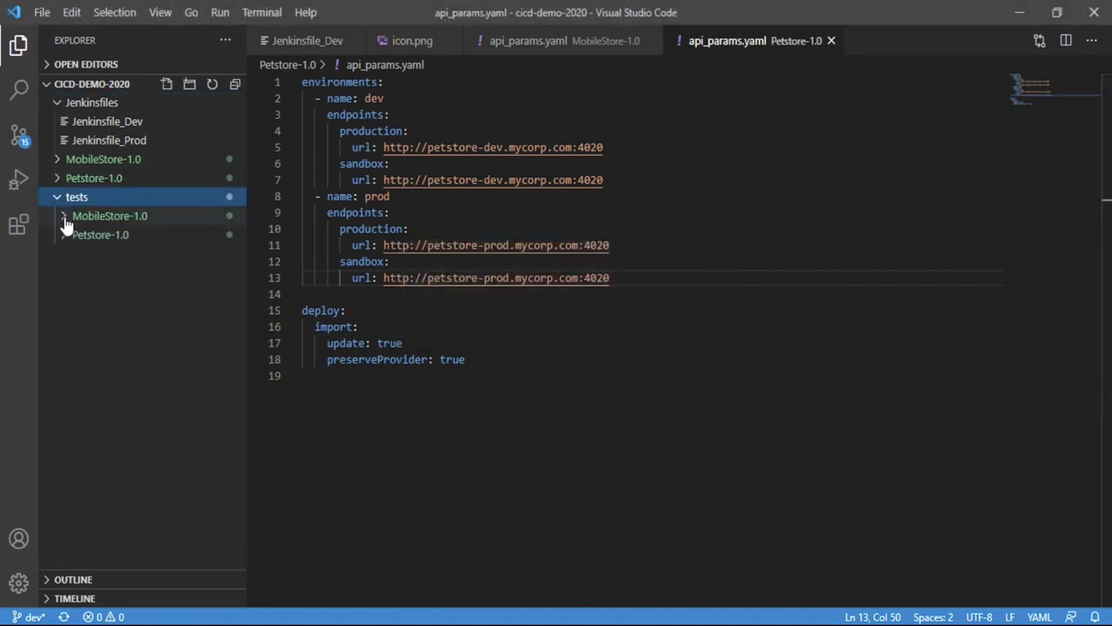
{"action": "left_click", "coordinate": [65, 219]}
{"action": "left_click", "coordinate": [65, 292]}
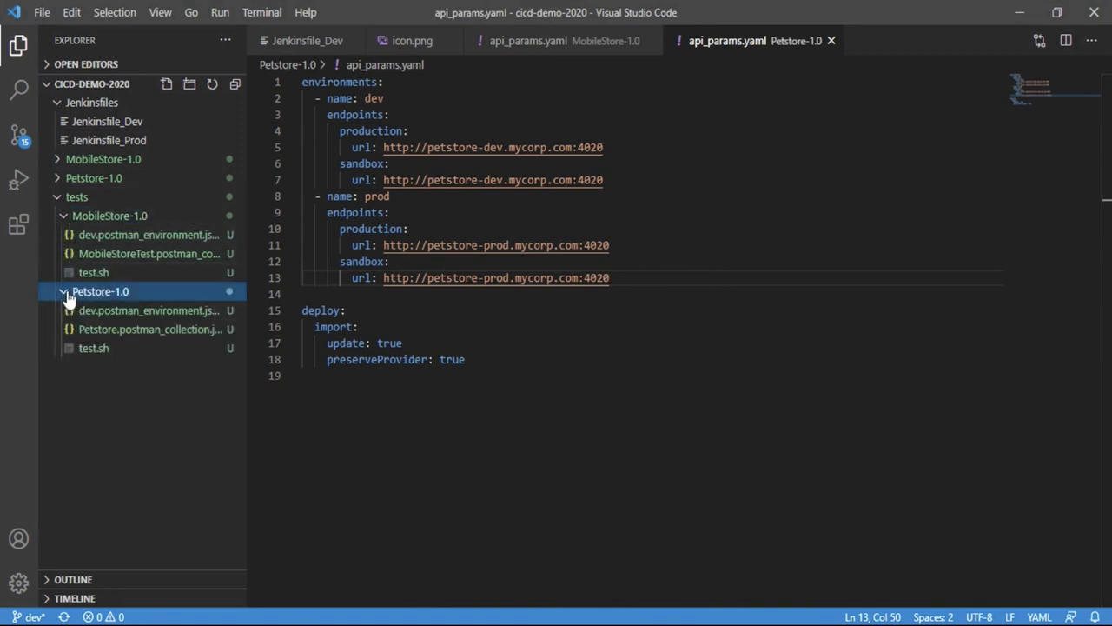
Step: Open MobileStore-1.0's test.sh in the tests folder and examine the apictl get-keys line that retrieves the token
{"action": "left_click", "coordinate": [113, 273]}
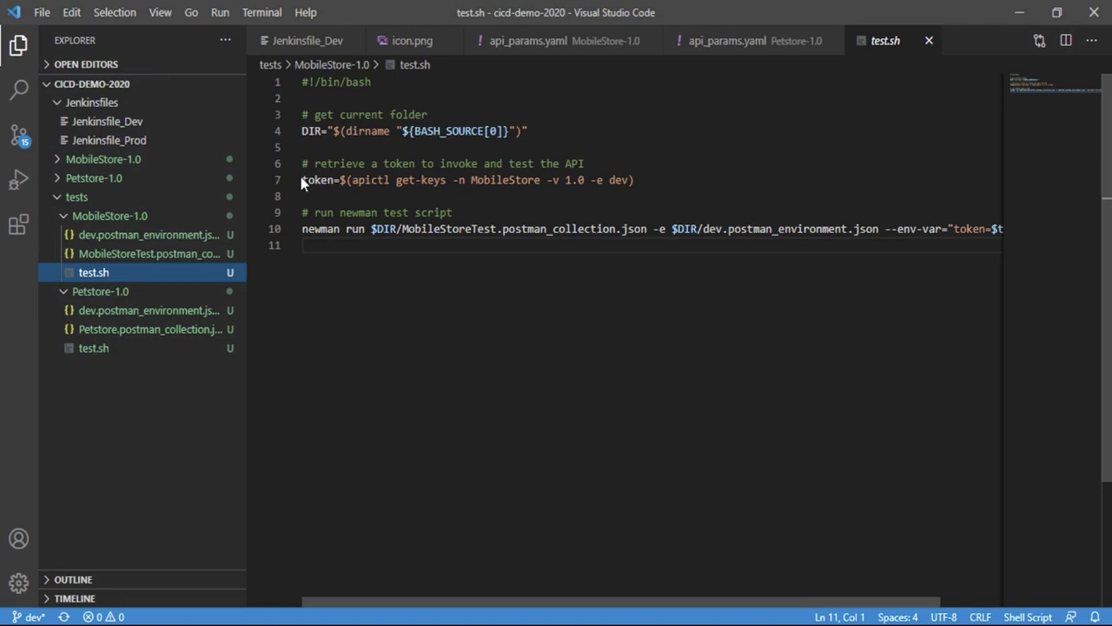
{"action": "left_click_drag", "start_coordinate": [671, 180], "coordinate": [675, 143]}
{"action": "left_click", "coordinate": [676, 179]}
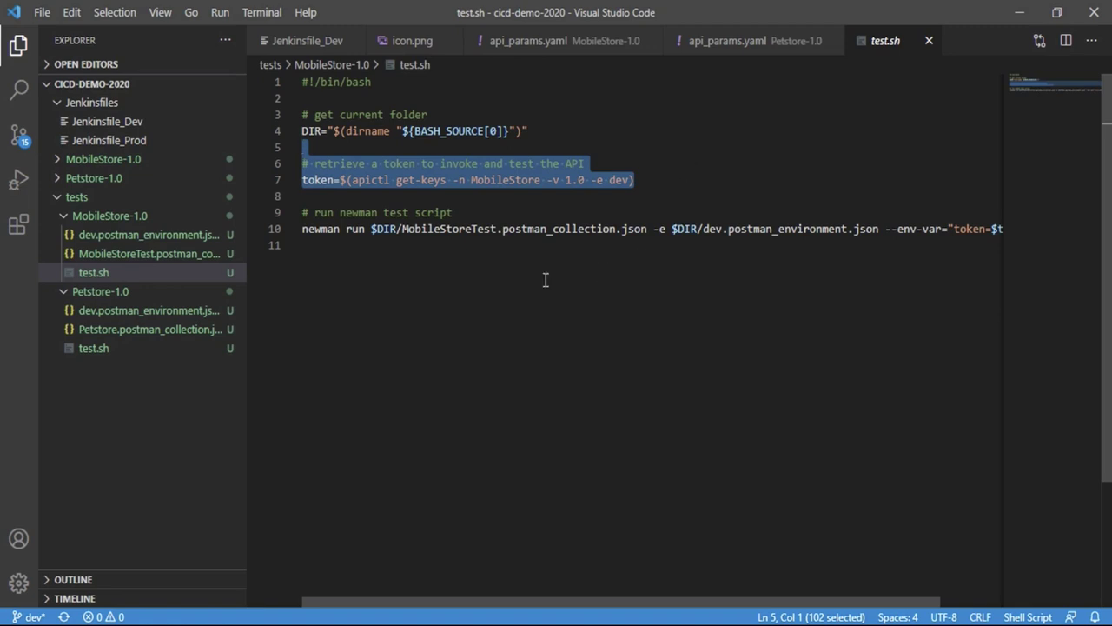
Step: Switch to Windows PowerShell and initialize the cicd-demo-2020 repository with apictl vcs init
{"action": "left_click", "coordinate": [455, 286]}
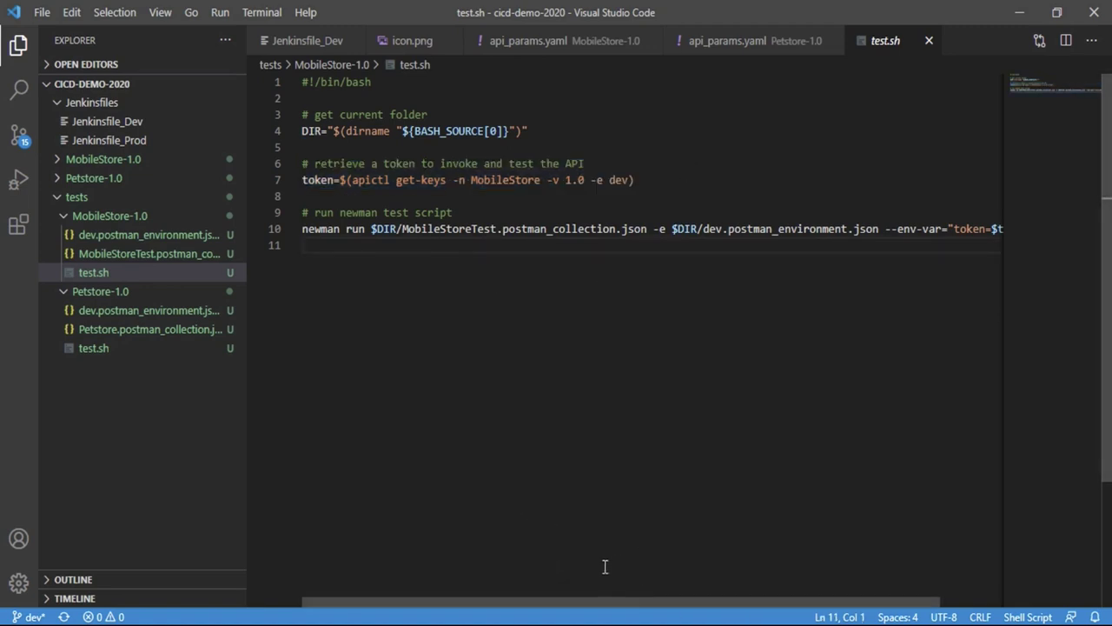
{"action": "mouse_move", "coordinate": [500, 625]}
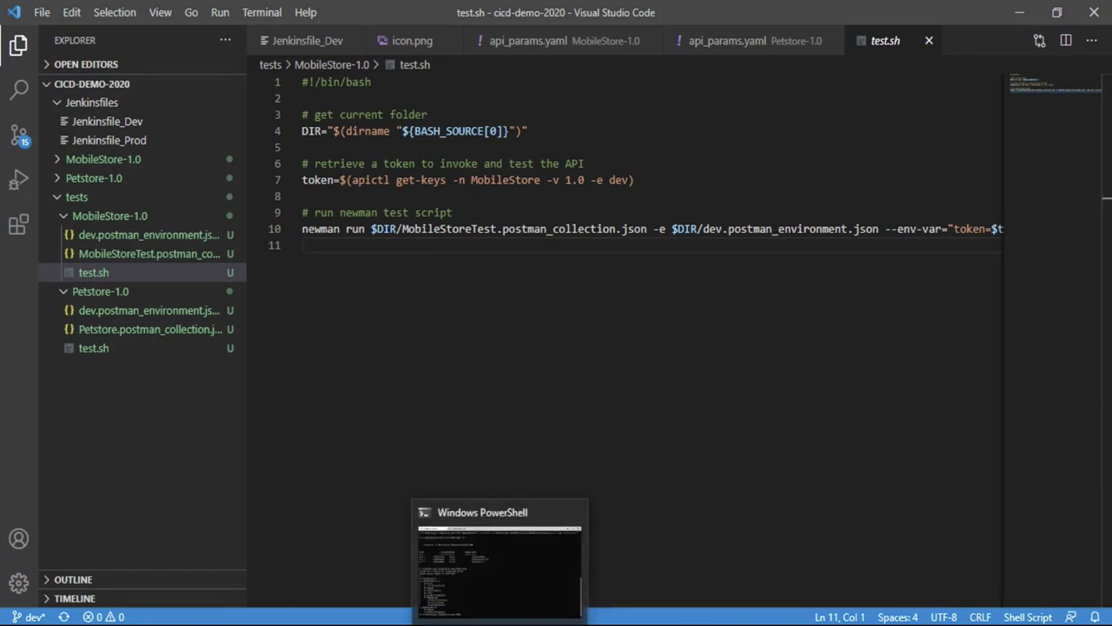
{"action": "left_click", "coordinate": [505, 600]}
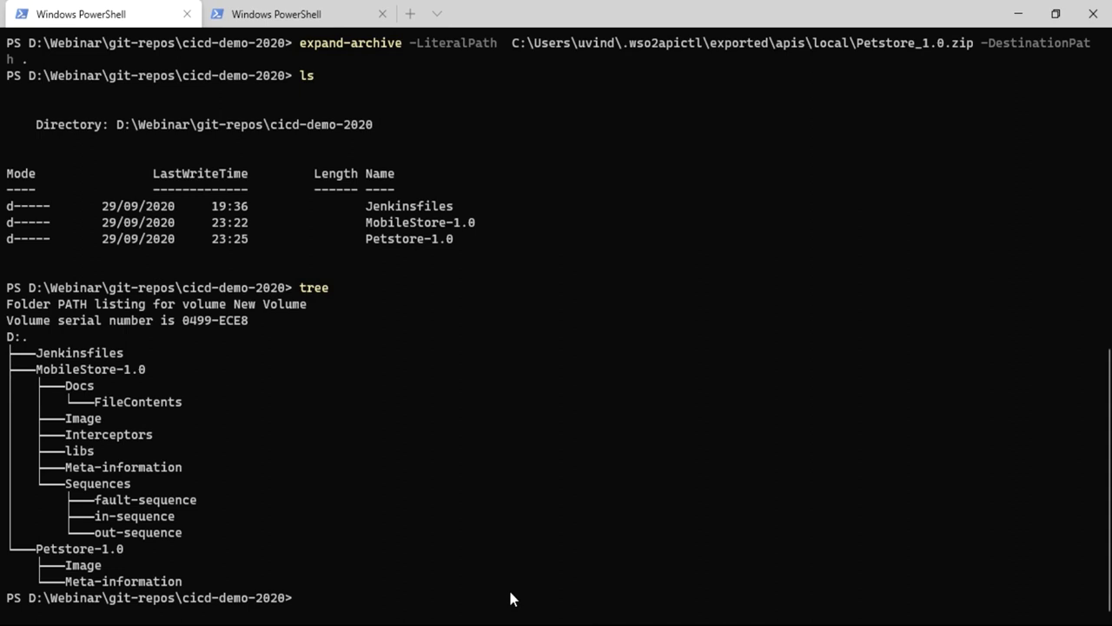
{"action": "key", "text": "Return"}
{"action": "key", "text": "Return"}
{"action": "type", "text": "l"}
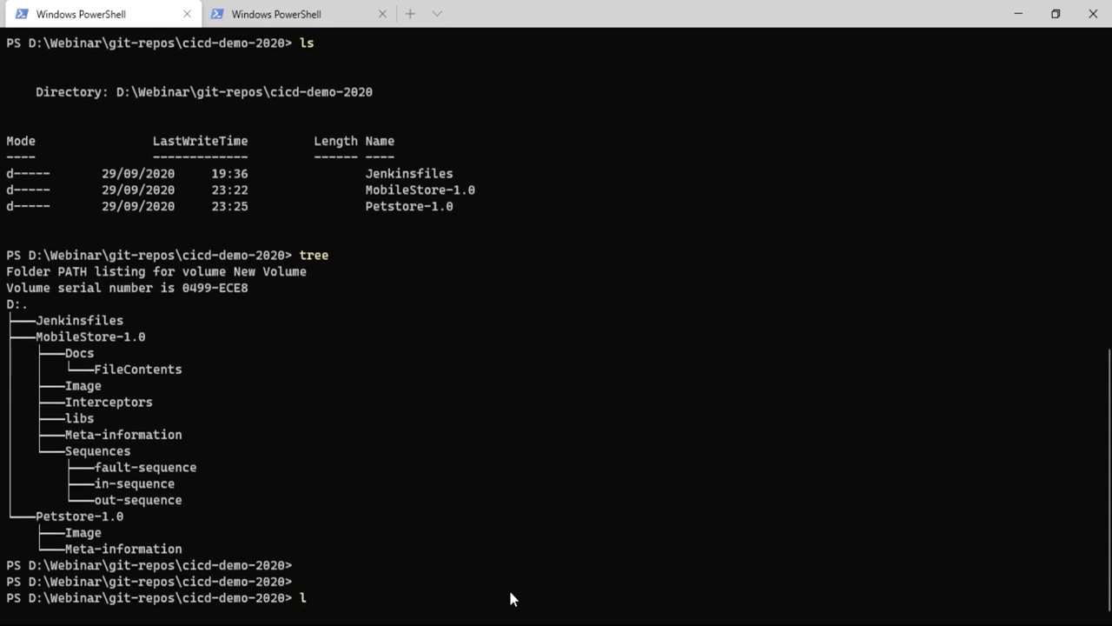
{"action": "key", "text": "BackSpace"}
{"action": "type", "text": "apictl vcs ini"}
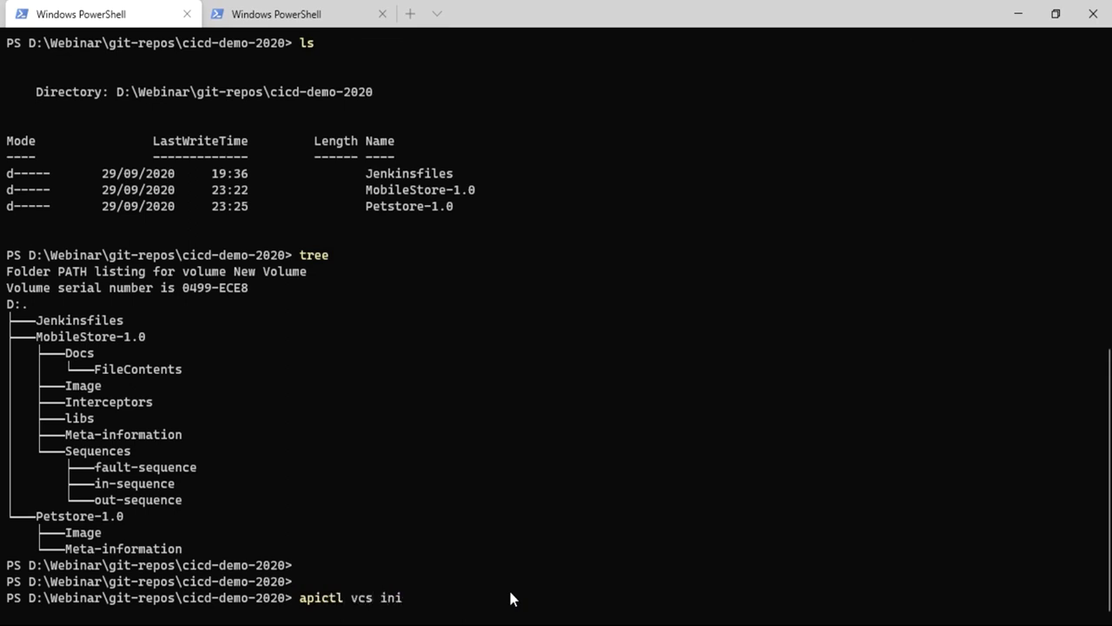
{"action": "type", "text": "t"}
{"action": "key", "text": "Return"}
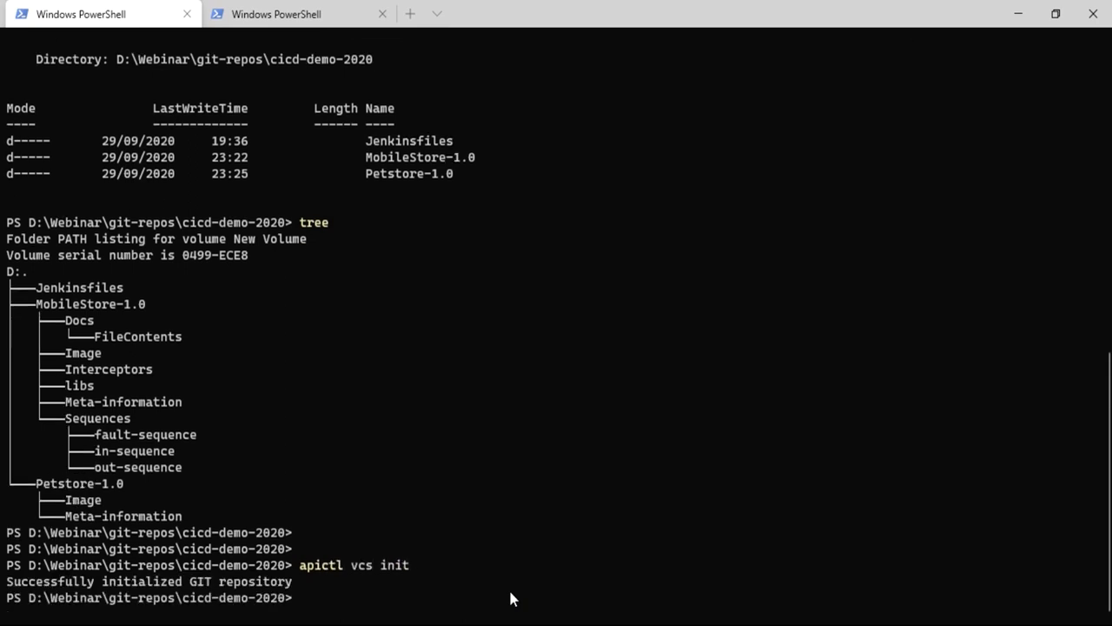
Step: List the cicd-demo-2020 folder's contents and locate the vcs.yaml file
{"action": "type", "text": "ls"}
{"action": "key", "text": "Return"}
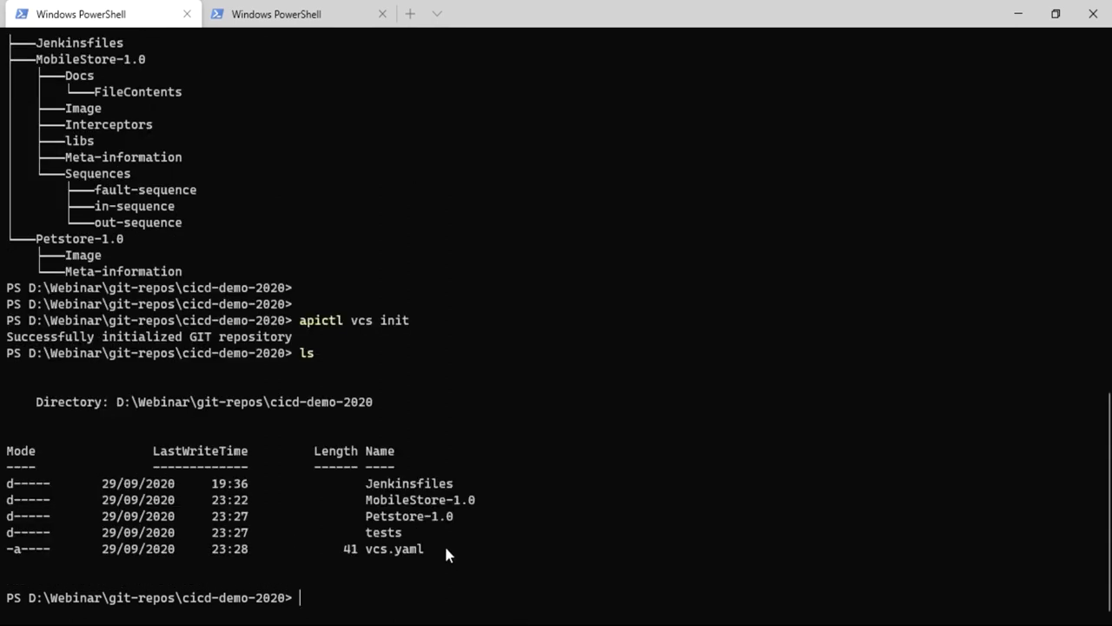
{"action": "left_click_drag", "start_coordinate": [416, 549], "coordinate": [354, 549]}
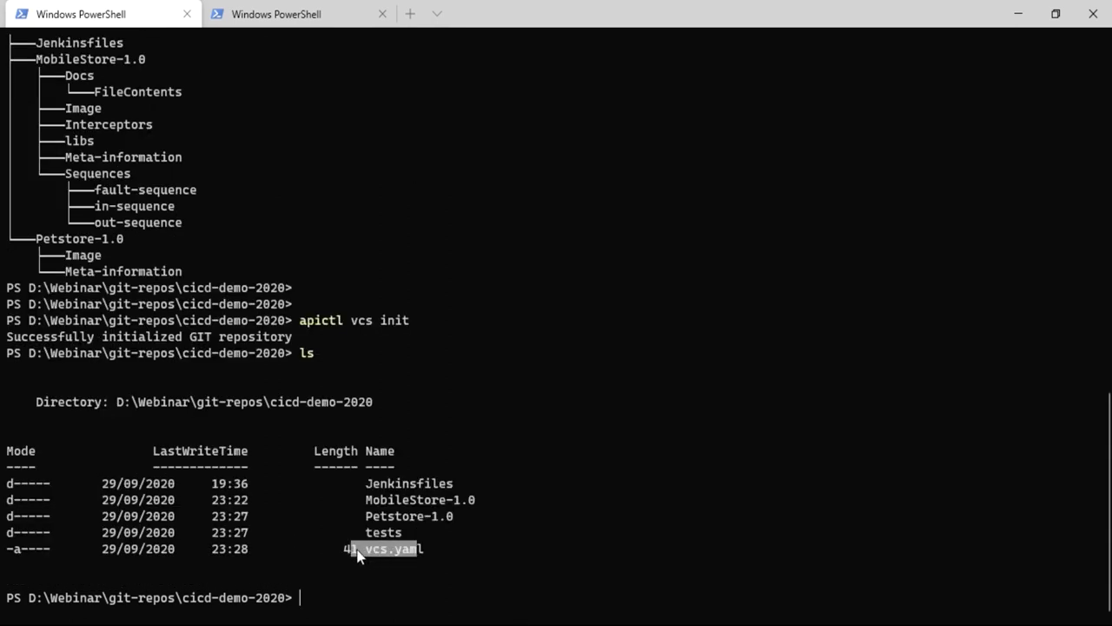
{"action": "left_click", "coordinate": [374, 615]}
Step: Print the contents of vcs.yaml in the terminal with cat
{"action": "type", "text": "cat "}
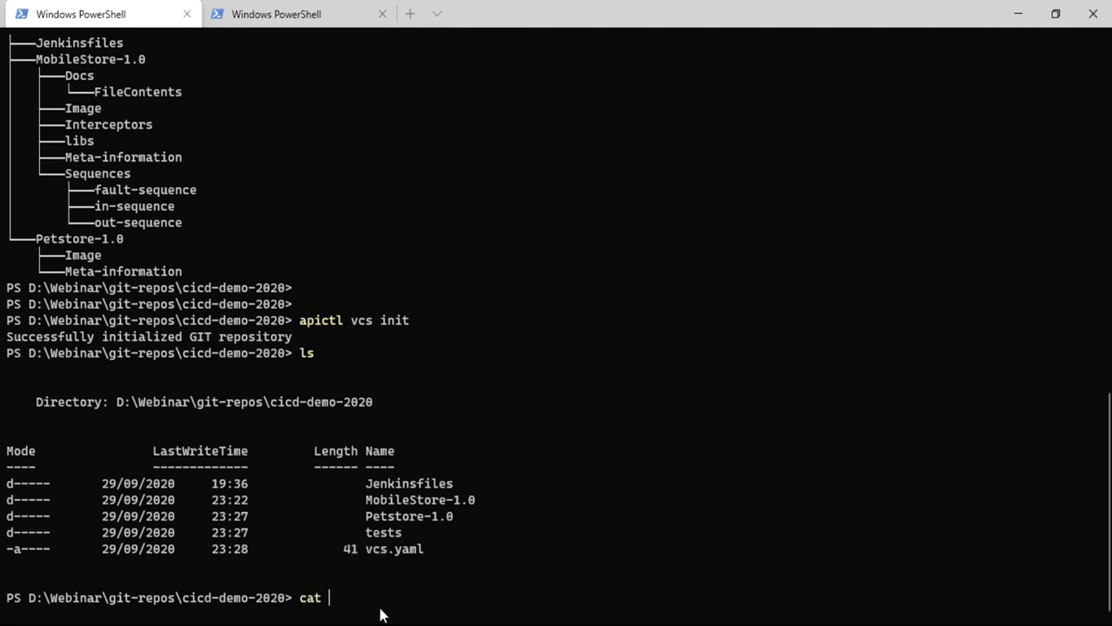
{"action": "type", "text": "."}
{"action": "key", "text": "Tab"}
{"action": "key", "text": "BackSpace"}
{"action": "key", "text": "BackSpace"}
{"action": "key", "text": "BackSpace"}
{"action": "key", "text": "BackSpace"}
{"action": "key", "text": "BackSpace"}
{"action": "key", "text": "BackSpace"}
{"action": "key", "text": "BackSpace"}
{"action": "type", "text": "v"}
{"action": "key", "text": "Tab"}
{"action": "key", "text": "Return"}
{"action": "key", "text": "Return"}
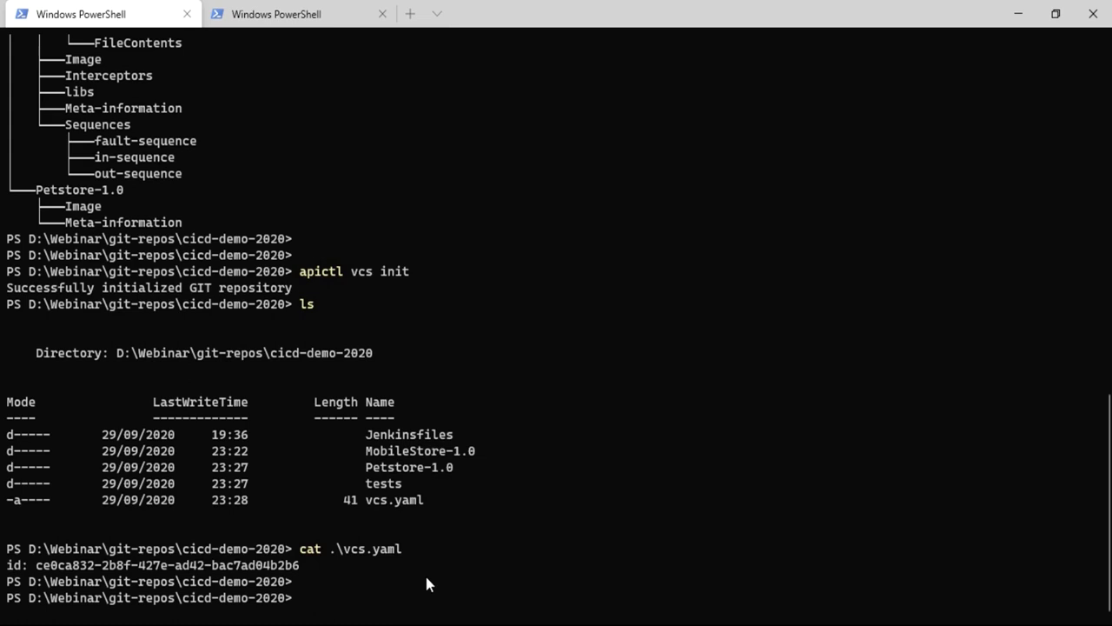
Step: Stage all repository changes with git add . and commit them with the message "added APIs"
{"action": "type", "text": "git add ."}
{"action": "key", "text": "Return"}
{"action": "key", "text": "Return"}
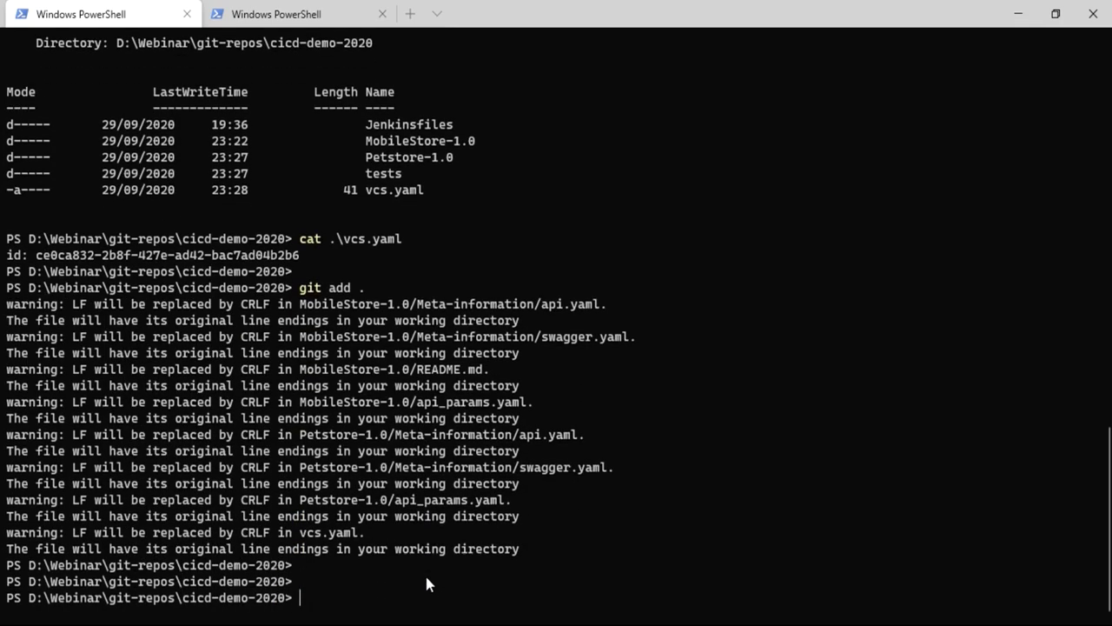
{"action": "type", "text": "git commit -m \"adde"}
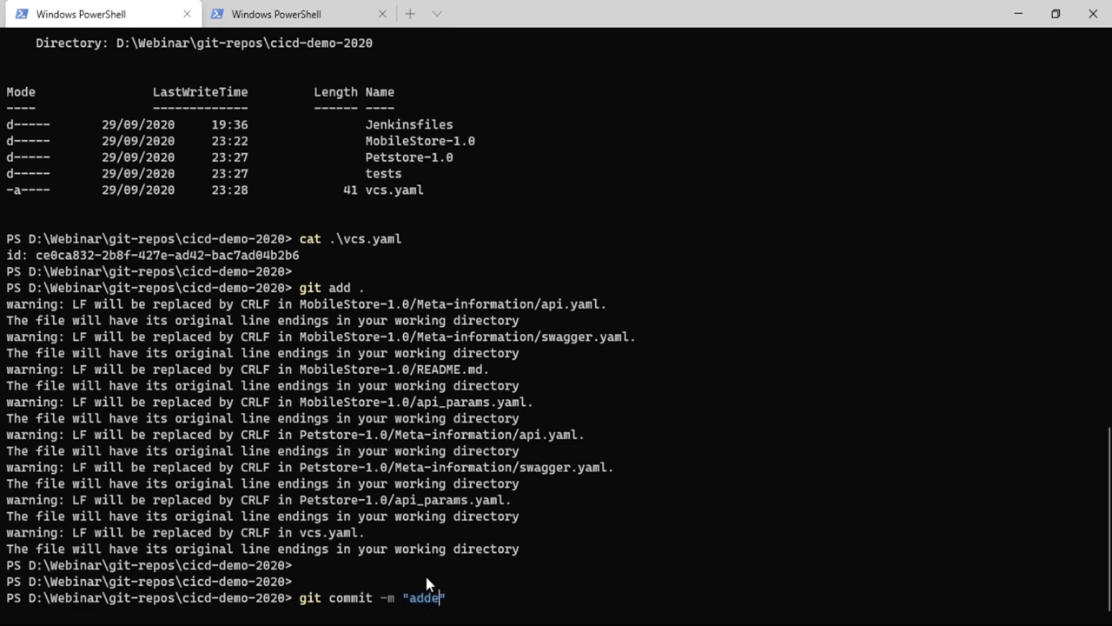
{"action": "type", "text": "d APIs"}
{"action": "key", "text": "Return"}
Step: Push the commit to the dev branch on origin
{"action": "type", "text": "git "}
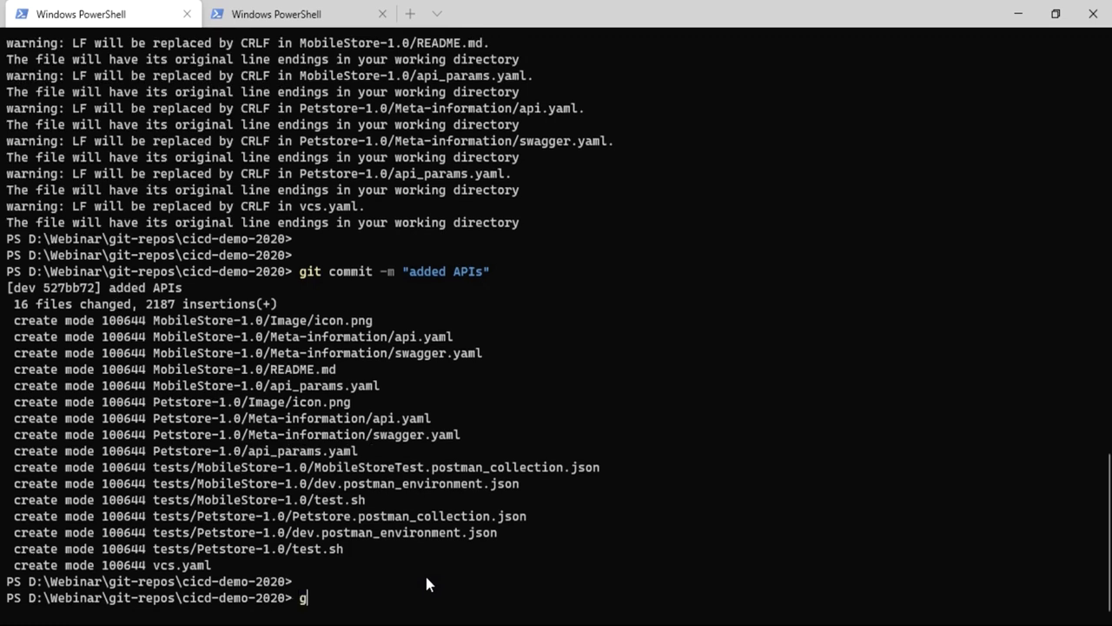
{"action": "type", "text": "ush"}
{"action": "key", "text": "BackSpace"}
{"action": "key", "text": "BackSpace"}
{"action": "key", "text": "BackSpace"}
{"action": "type", "text": "push origin dev"}
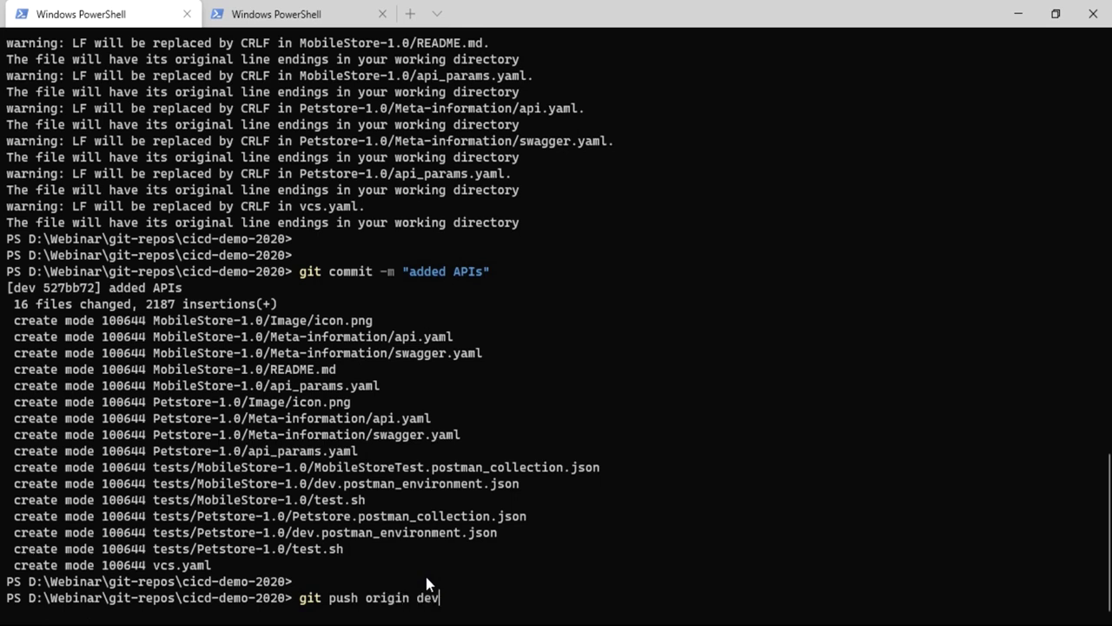
{"action": "key", "text": "Return"}
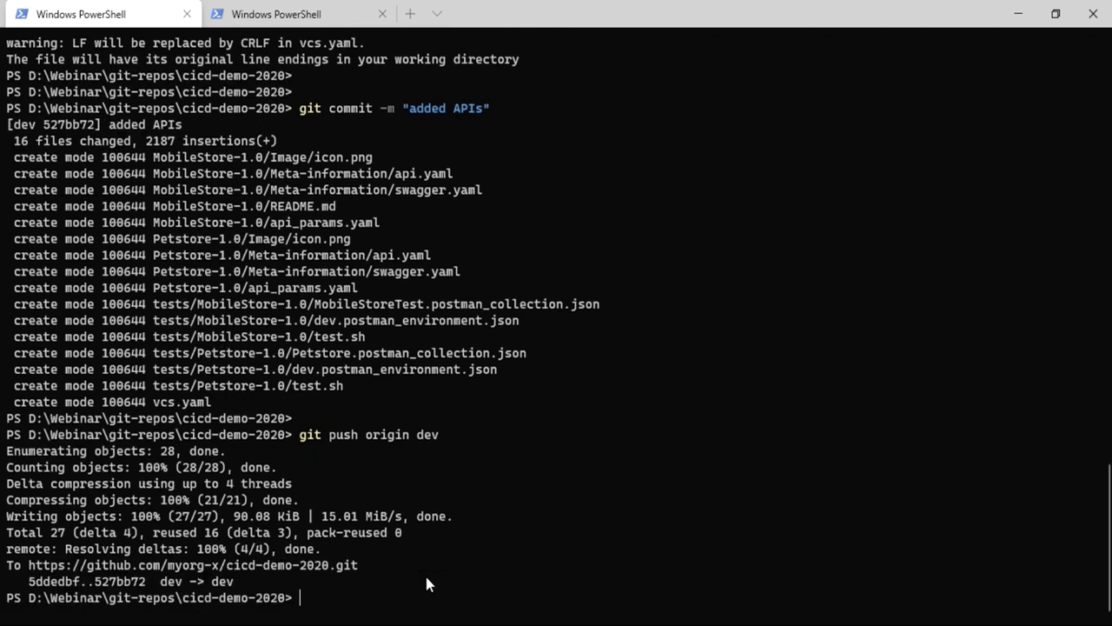
{"action": "key", "text": "Return"}
{"action": "key", "text": "Return"}
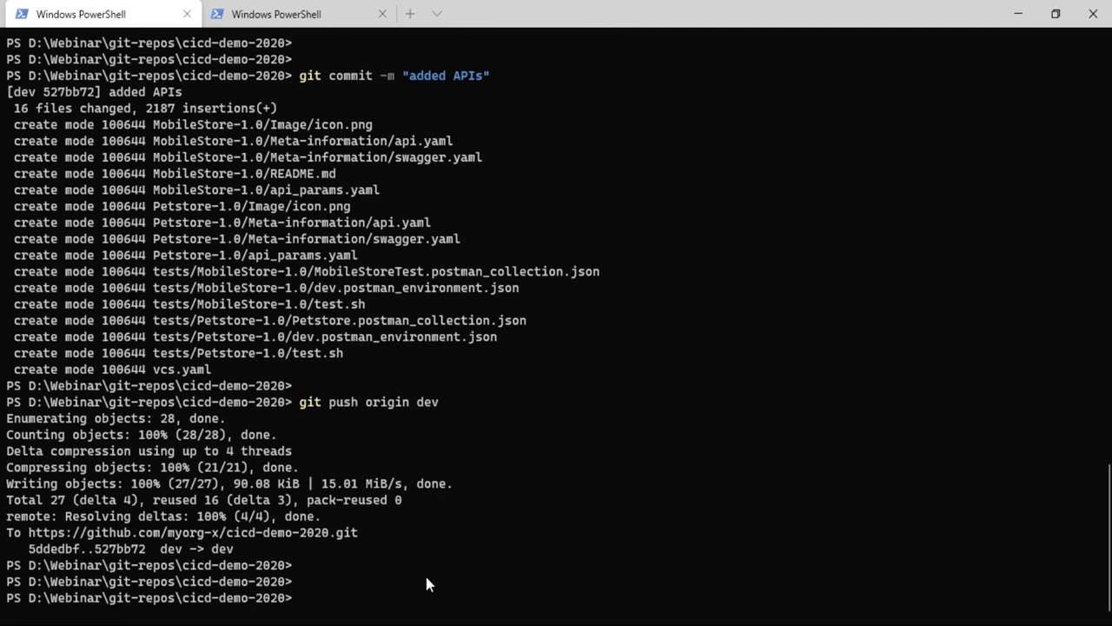
Step: Switch to the Jenkins dashboard in Firefox and open the queued test-deploy-dev » dev job
{"action": "key", "text": "alt+Tab"}
{"action": "key", "text": "alt+Tab"}
{"action": "key", "text": "alt+Tab"}
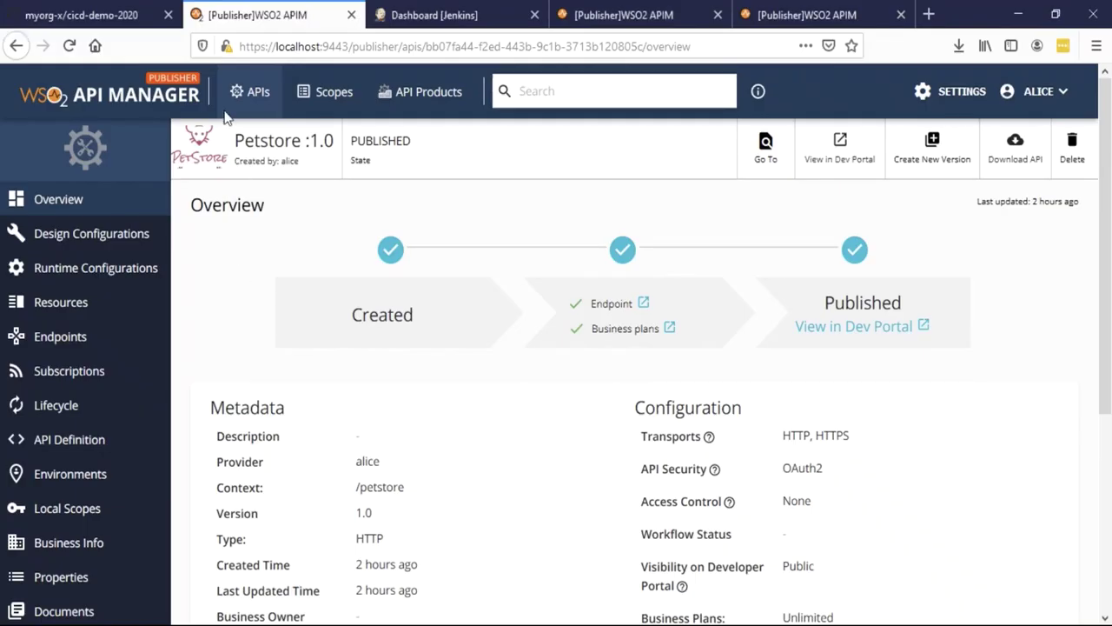
{"action": "left_click", "coordinate": [468, 19]}
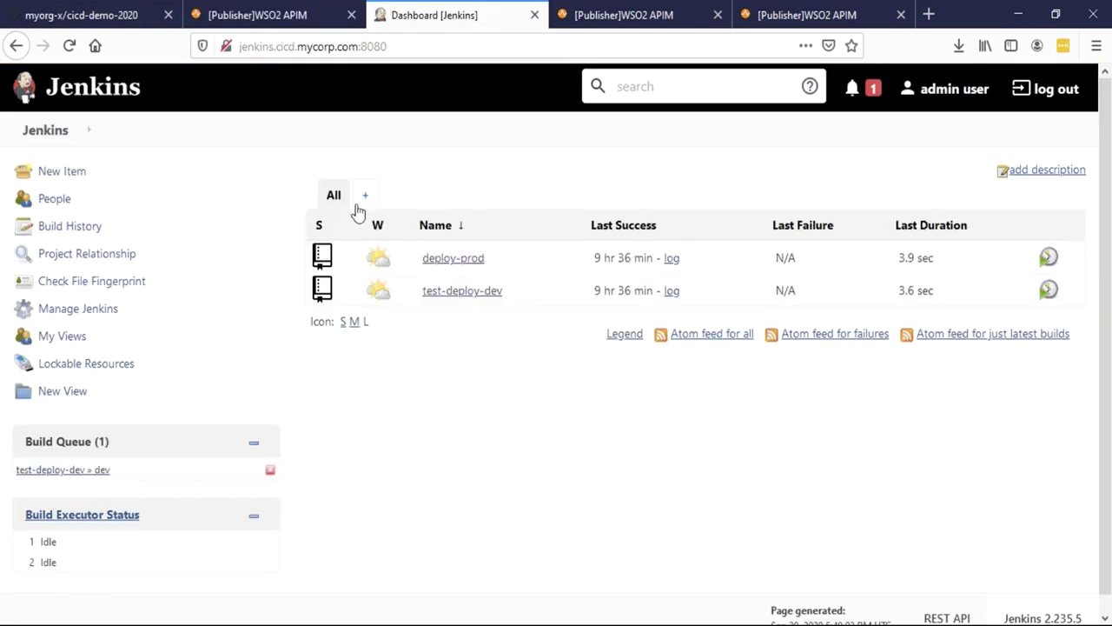
{"action": "mouse_move", "coordinate": [103, 474]}
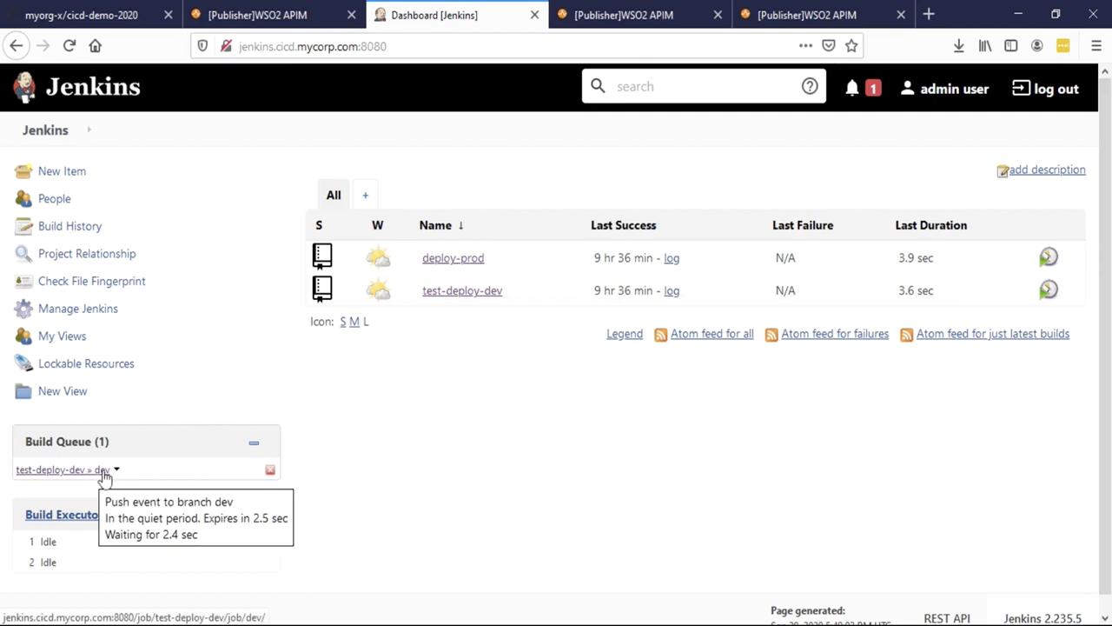
{"action": "left_click", "coordinate": [103, 473]}
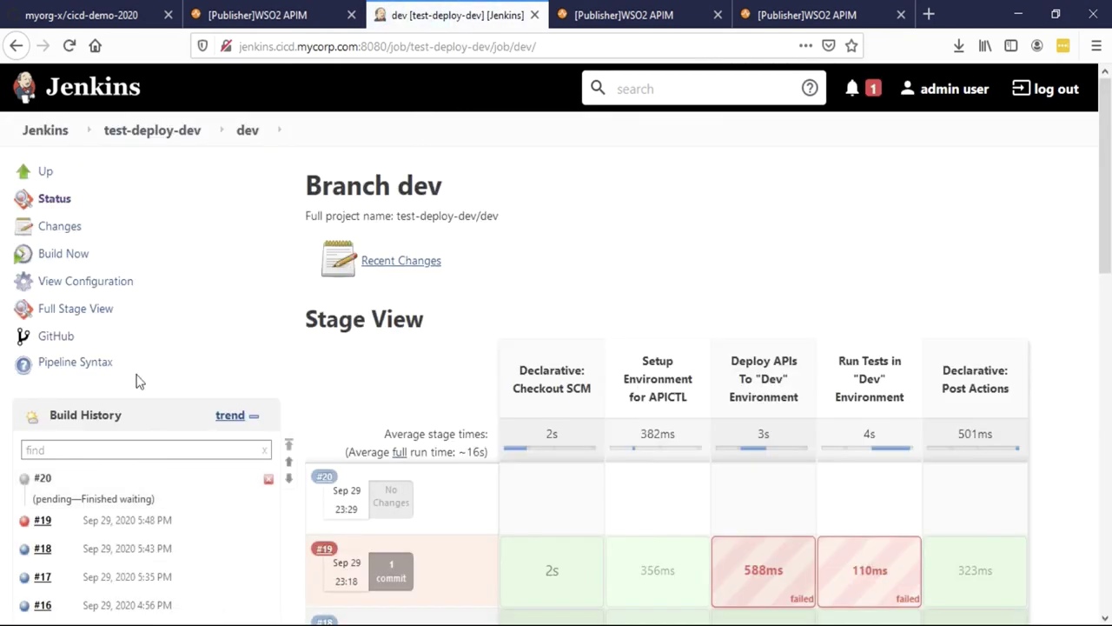
Step: Open build #20 of the dev branch and display its console output
{"action": "scroll", "coordinate": [95, 452], "scroll_direction": "down", "scroll_amount": 2}
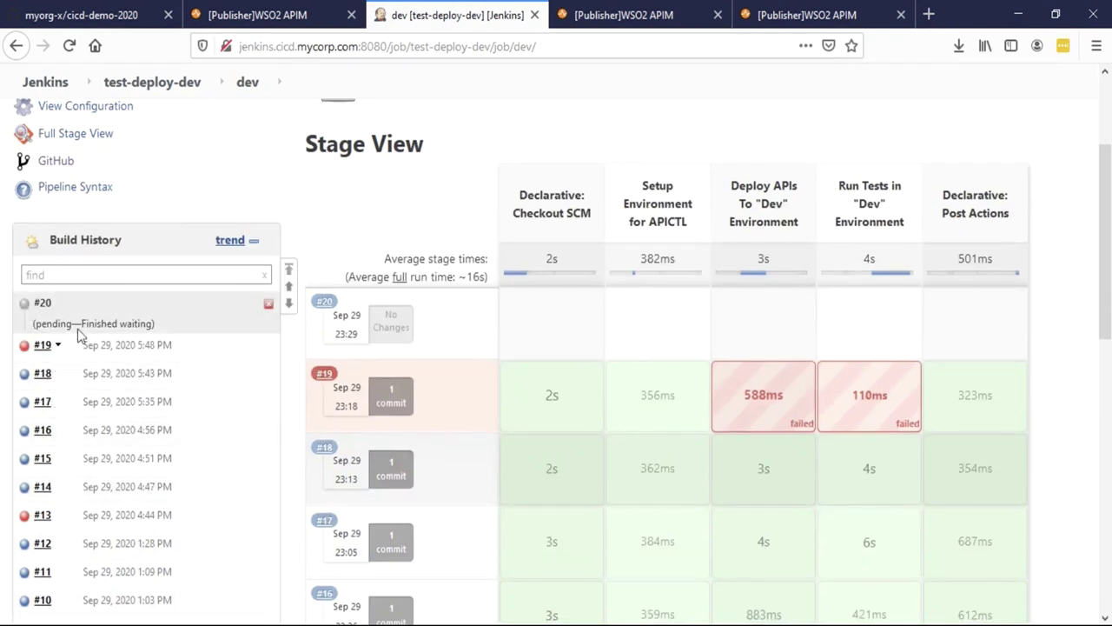
{"action": "scroll", "coordinate": [94, 323], "scroll_direction": "up", "scroll_amount": 1}
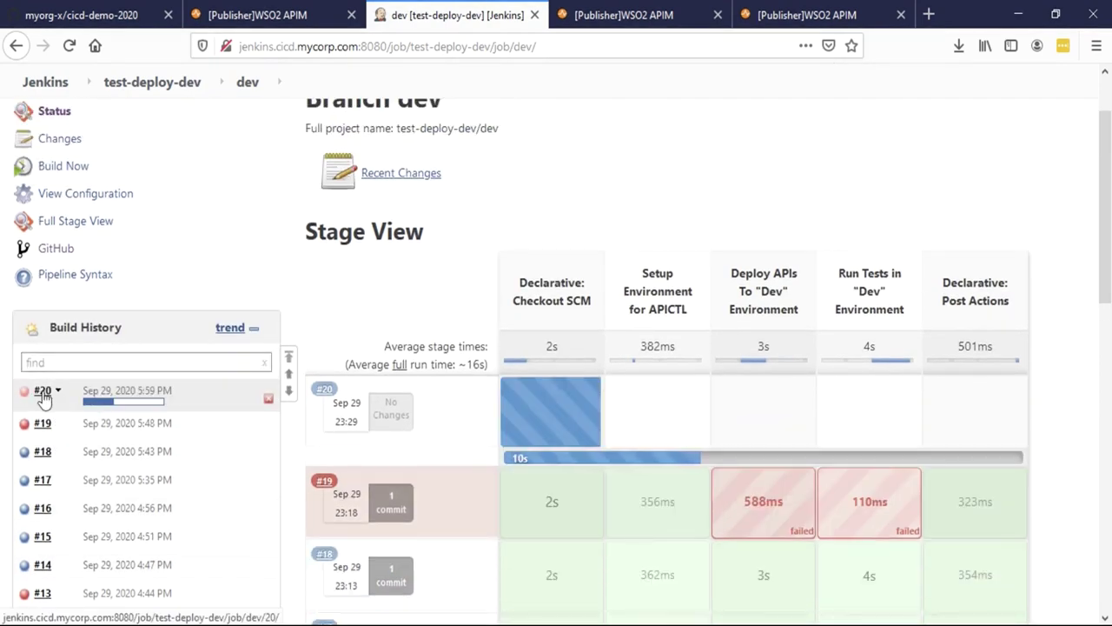
{"action": "left_click", "coordinate": [44, 393]}
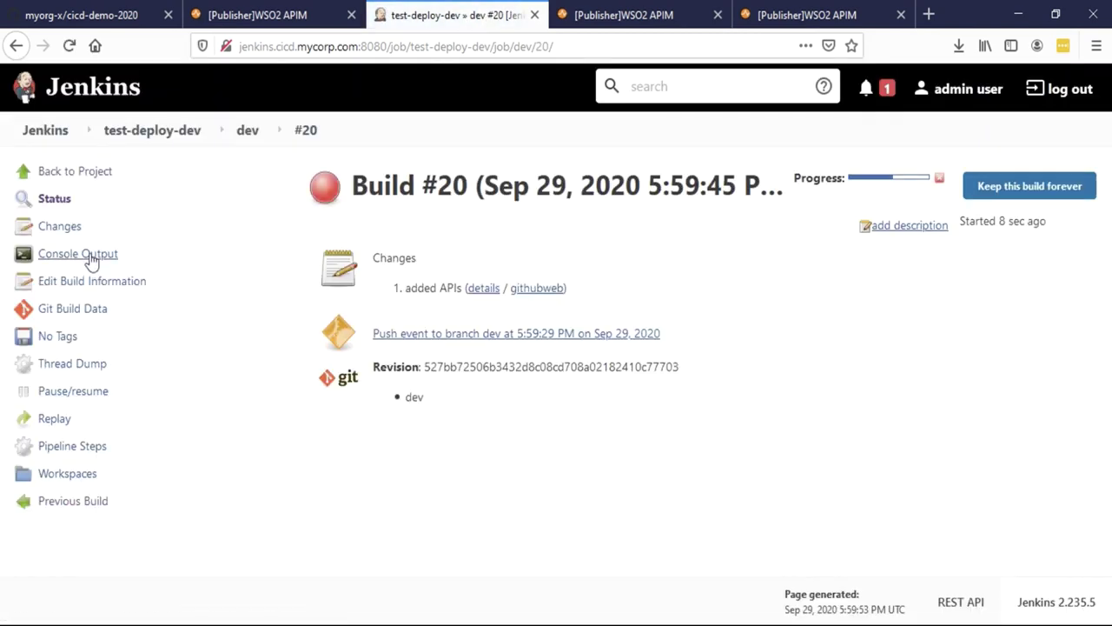
{"action": "left_click", "coordinate": [90, 258]}
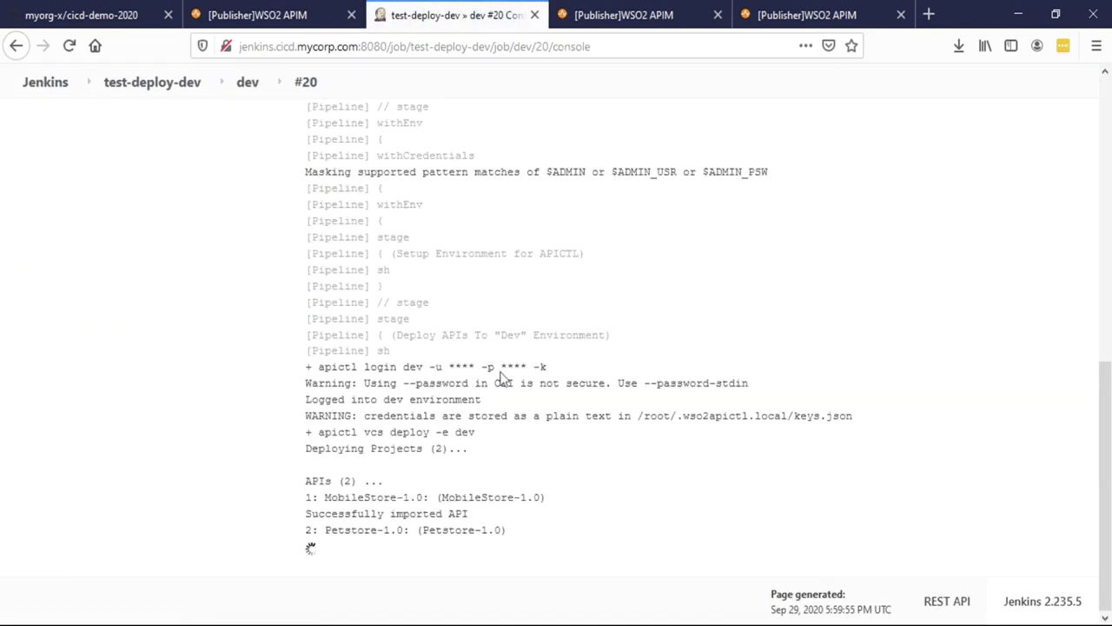
Step: Examine build #20's log from the Git checkout to the apictl deployment of MobileStore-1.0 and Petstore-1.0
{"action": "scroll", "coordinate": [486, 413], "scroll_direction": "up", "scroll_amount": 15}
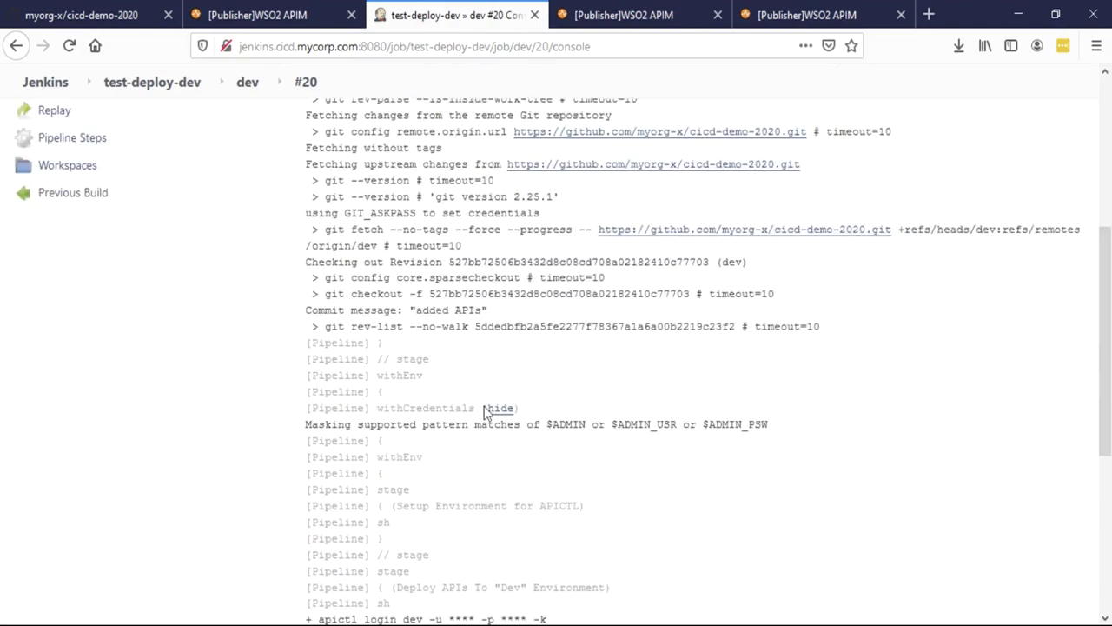
{"action": "scroll", "coordinate": [487, 413], "scroll_direction": "up", "scroll_amount": 1}
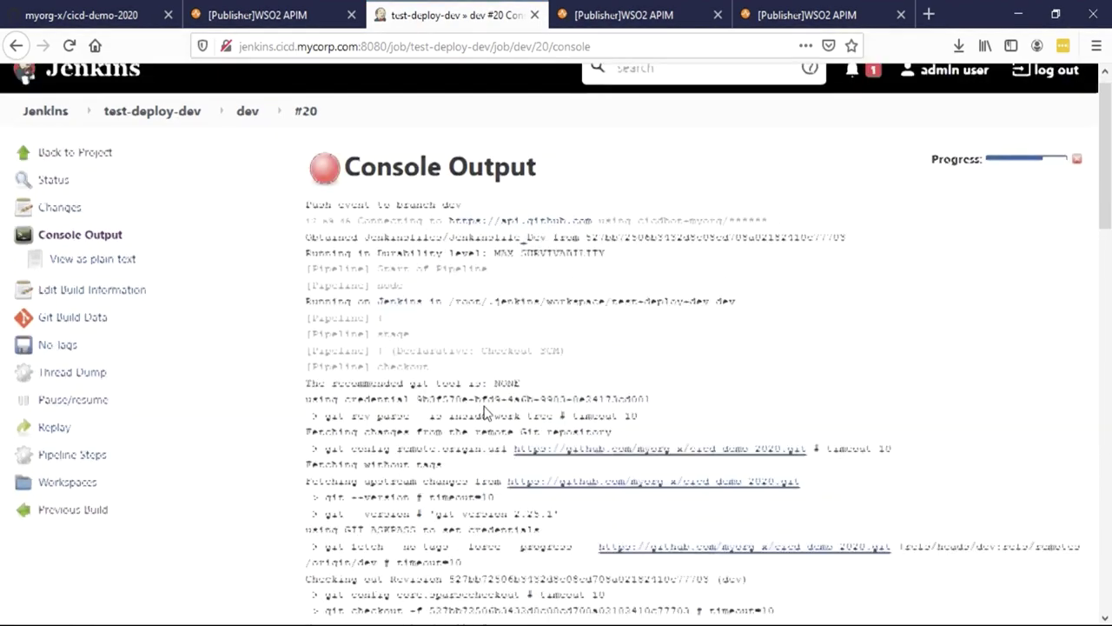
{"action": "scroll", "coordinate": [486, 413], "scroll_direction": "down", "scroll_amount": 8}
{"action": "scroll", "coordinate": [487, 413], "scroll_direction": "down", "scroll_amount": 6}
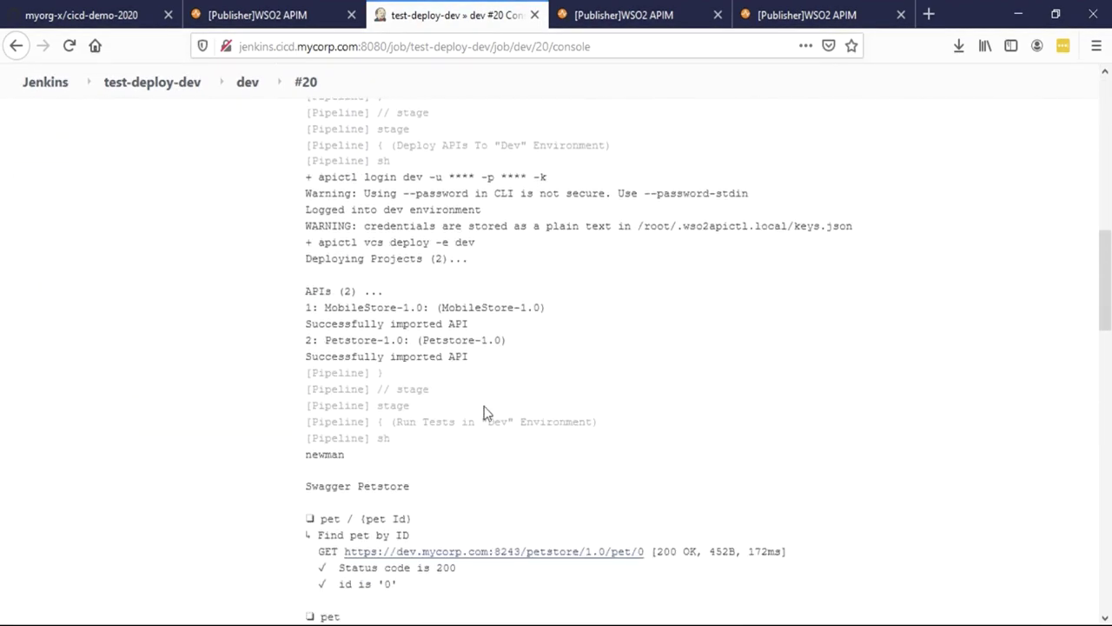
{"action": "left_click_drag", "start_coordinate": [471, 348], "coordinate": [278, 285]}
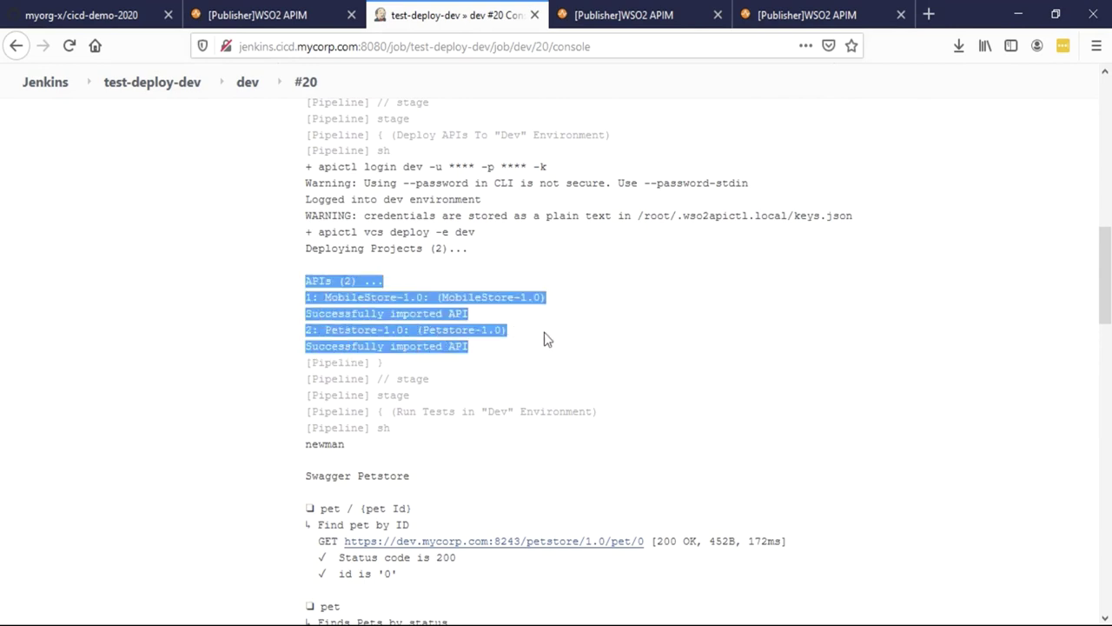
{"action": "scroll", "coordinate": [545, 339], "scroll_direction": "down", "scroll_amount": 3}
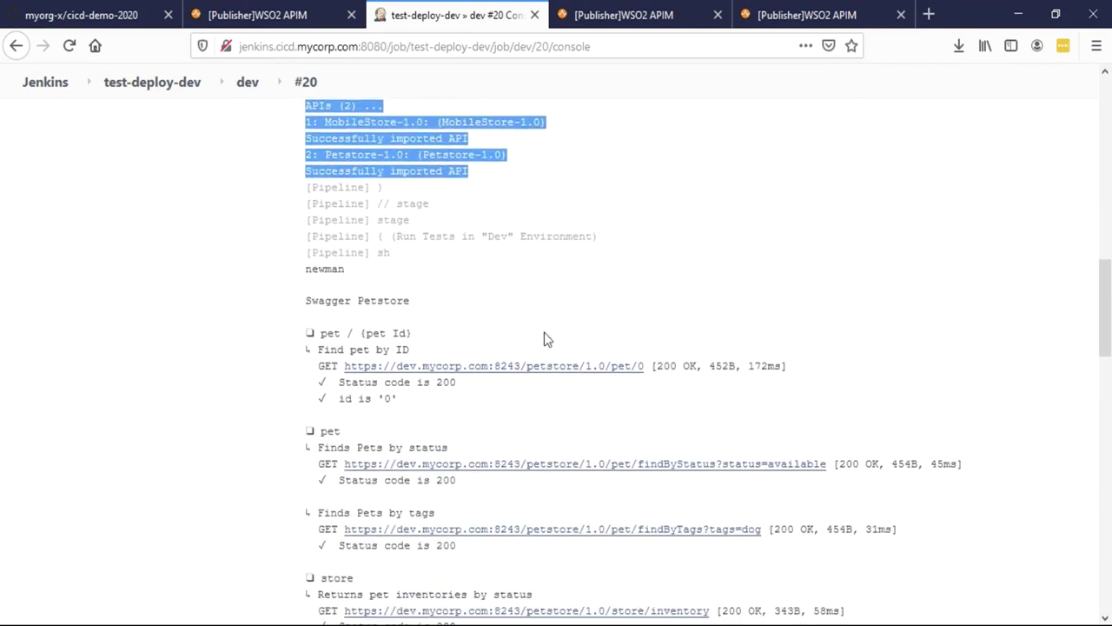
{"action": "left_click", "coordinate": [544, 333]}
Step: Examine the newman test results for both APIs and the end of build #20's console log
{"action": "scroll", "coordinate": [544, 334], "scroll_direction": "down", "scroll_amount": 5}
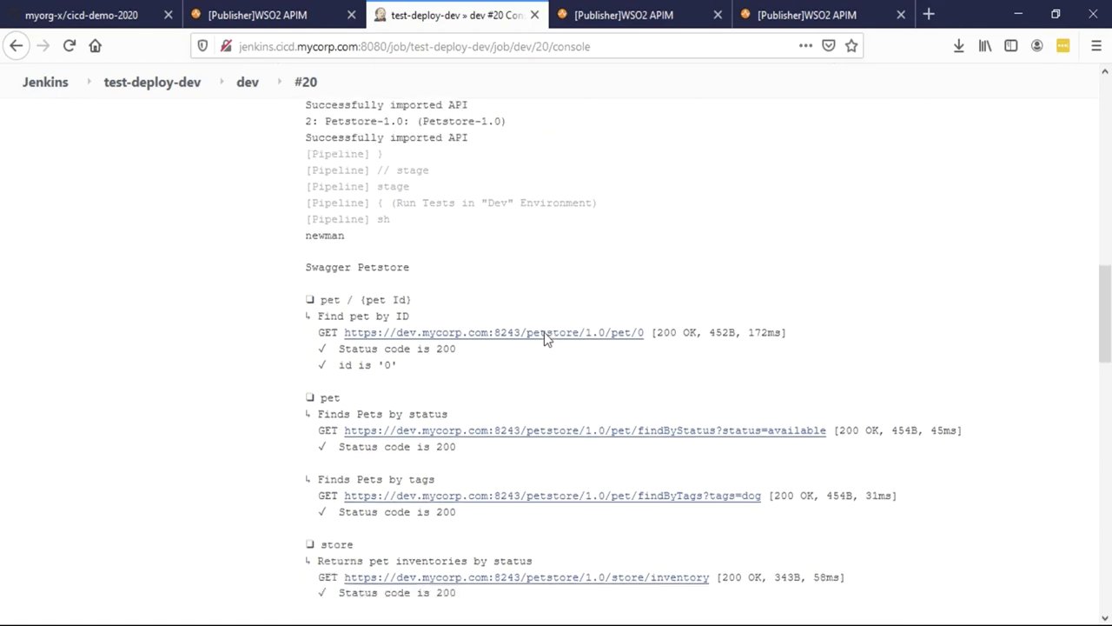
{"action": "scroll", "coordinate": [544, 332], "scroll_direction": "down", "scroll_amount": 10}
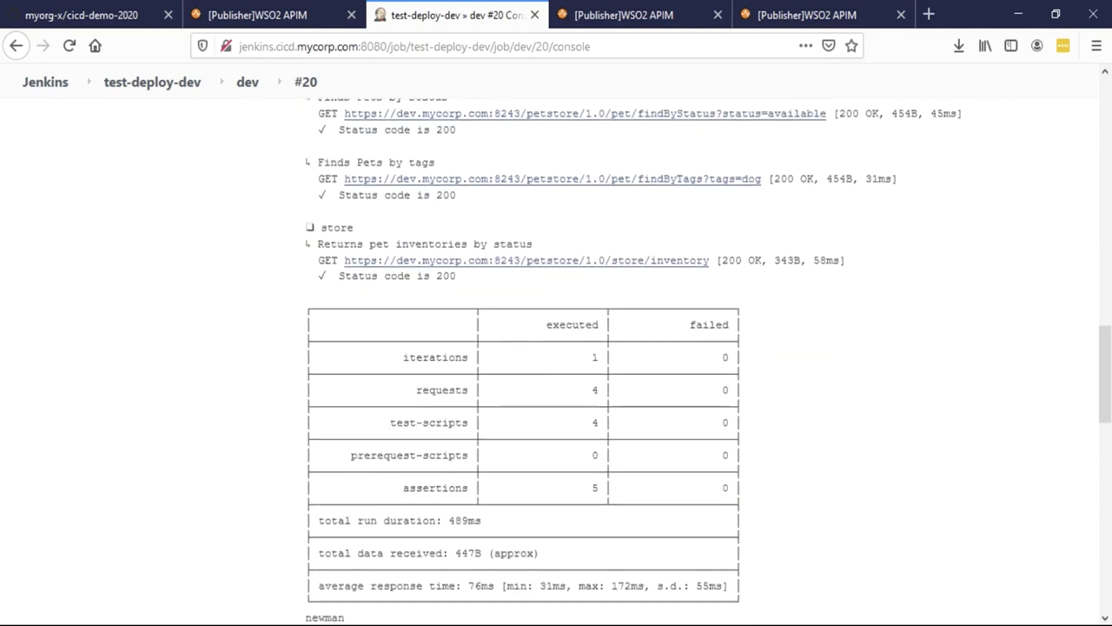
{"action": "scroll", "coordinate": [544, 332], "scroll_direction": "down", "scroll_amount": 8}
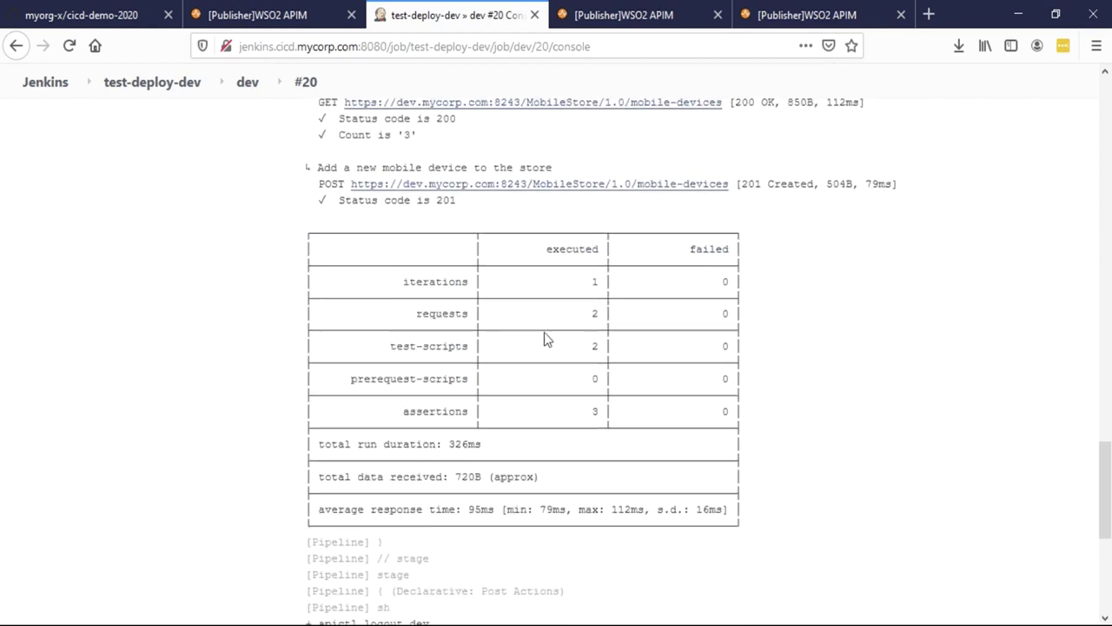
{"action": "scroll", "coordinate": [544, 332], "scroll_direction": "down", "scroll_amount": 2}
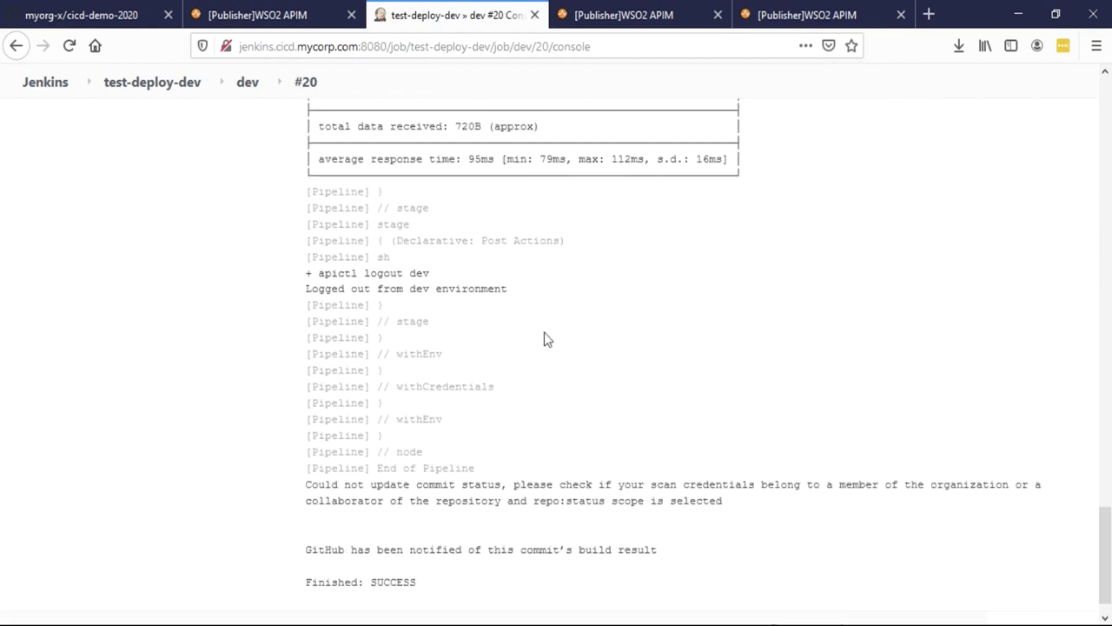
{"action": "scroll", "coordinate": [544, 332], "scroll_direction": "up", "scroll_amount": 7}
{"action": "scroll", "coordinate": [544, 332], "scroll_direction": "down", "scroll_amount": 2}
{"action": "scroll", "coordinate": [554, 345], "scroll_direction": "down", "scroll_amount": 6}
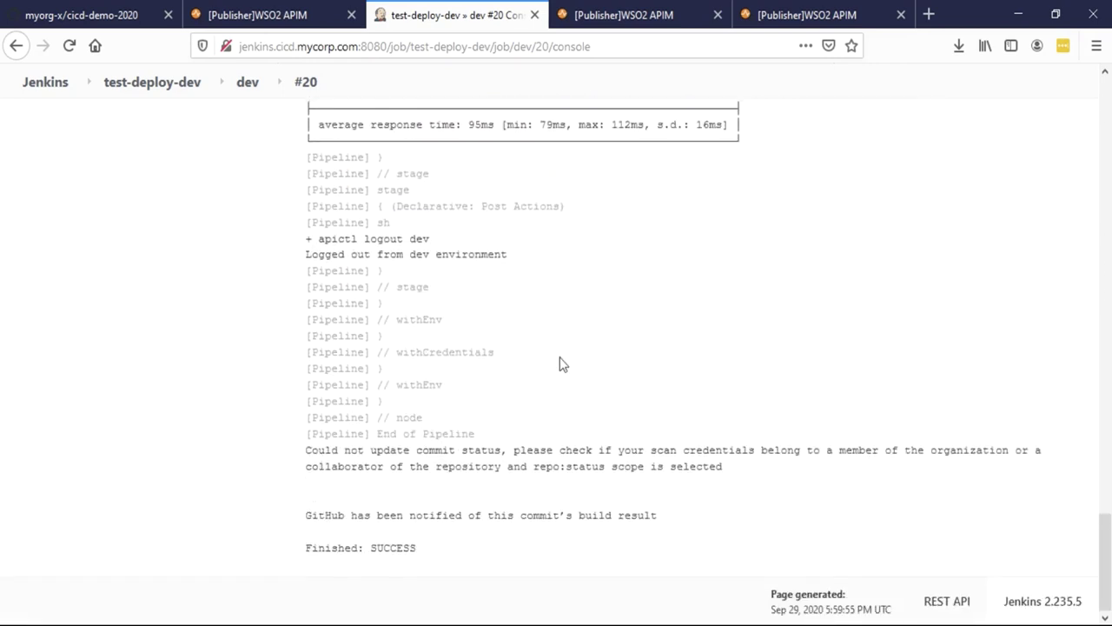
Step: Switch to the dev environment's WSO2 API Publisher and reload its API list, checking the dev.mycorp.com address
{"action": "left_click", "coordinate": [622, 19]}
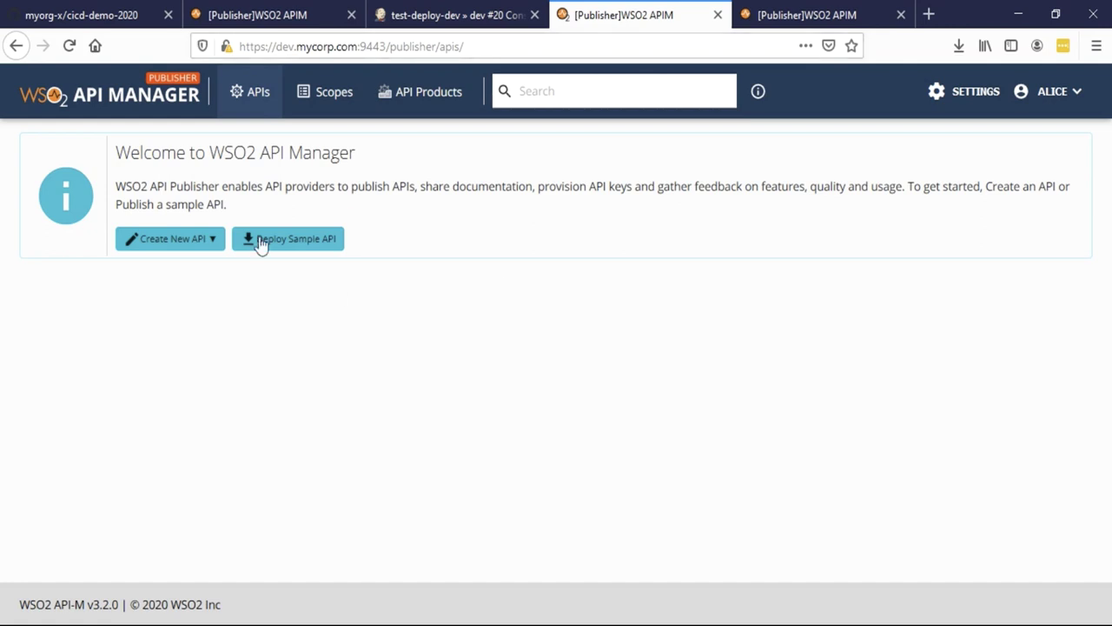
{"action": "left_click", "coordinate": [134, 106]}
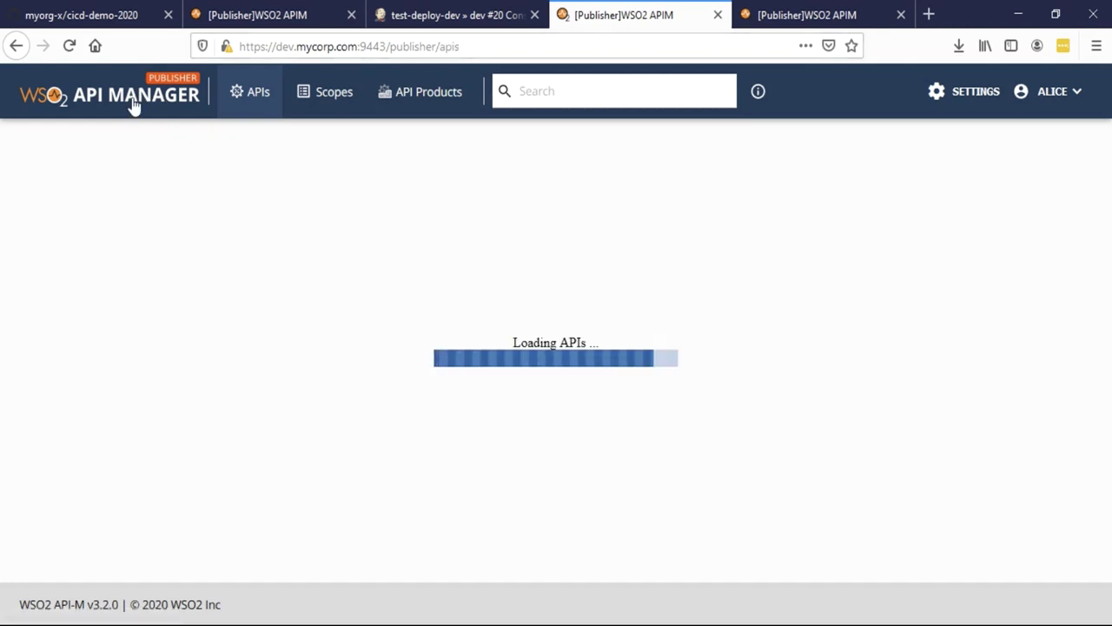
{"action": "double_click", "coordinate": [285, 46]}
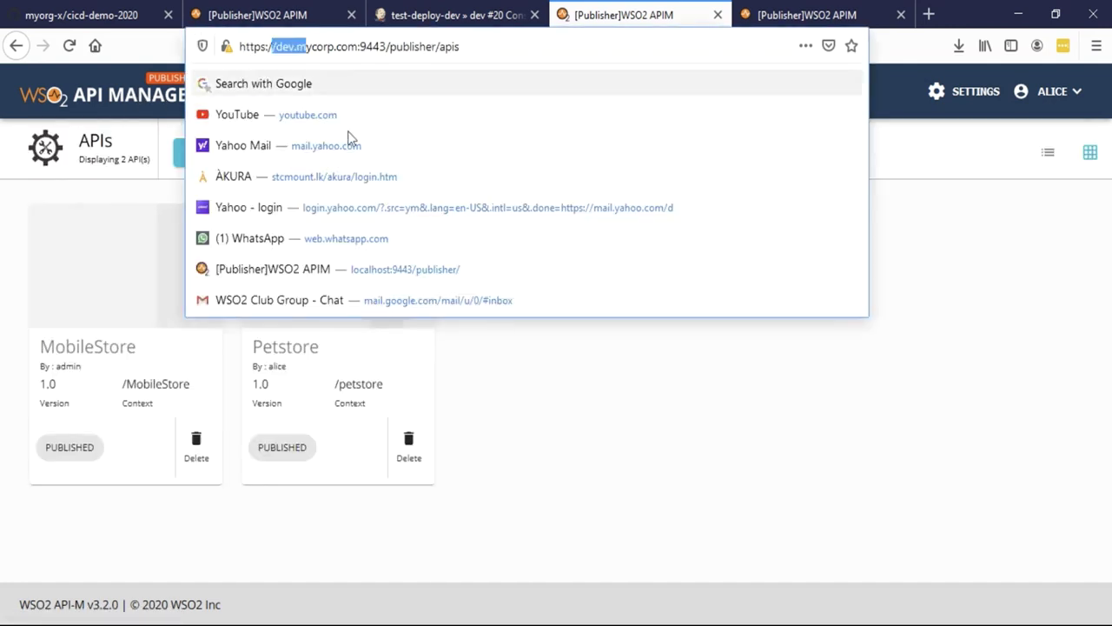
{"action": "left_click", "coordinate": [589, 445]}
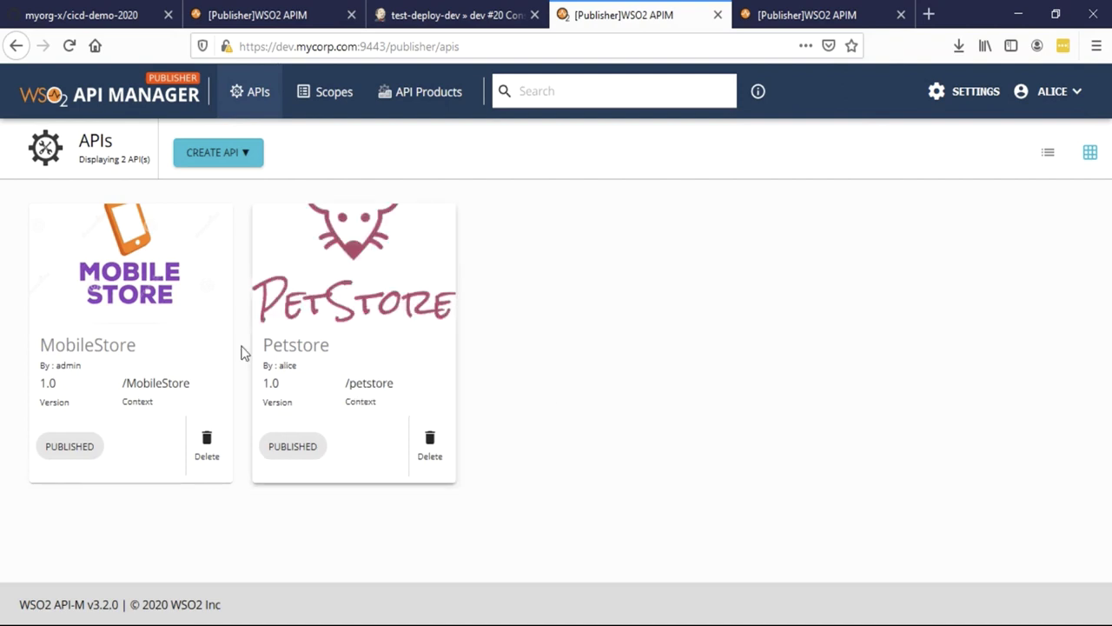
Step: Open the MobileStore API's overview and examine its metadata, resources, and production and sandbox endpoints
{"action": "left_click", "coordinate": [169, 278]}
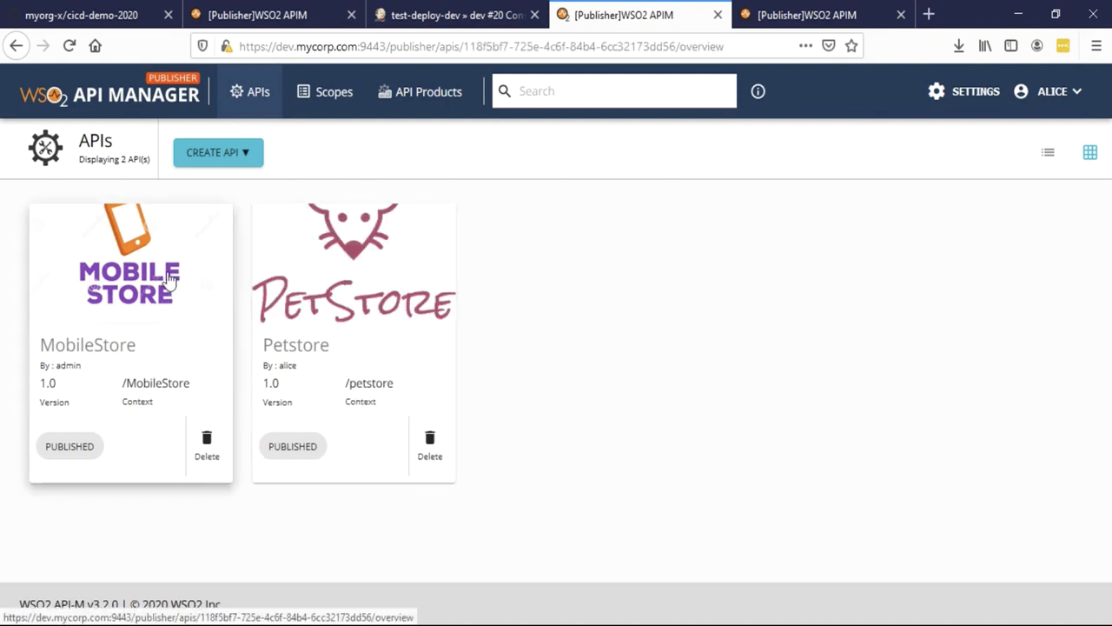
{"action": "scroll", "coordinate": [319, 430], "scroll_direction": "down", "scroll_amount": 3}
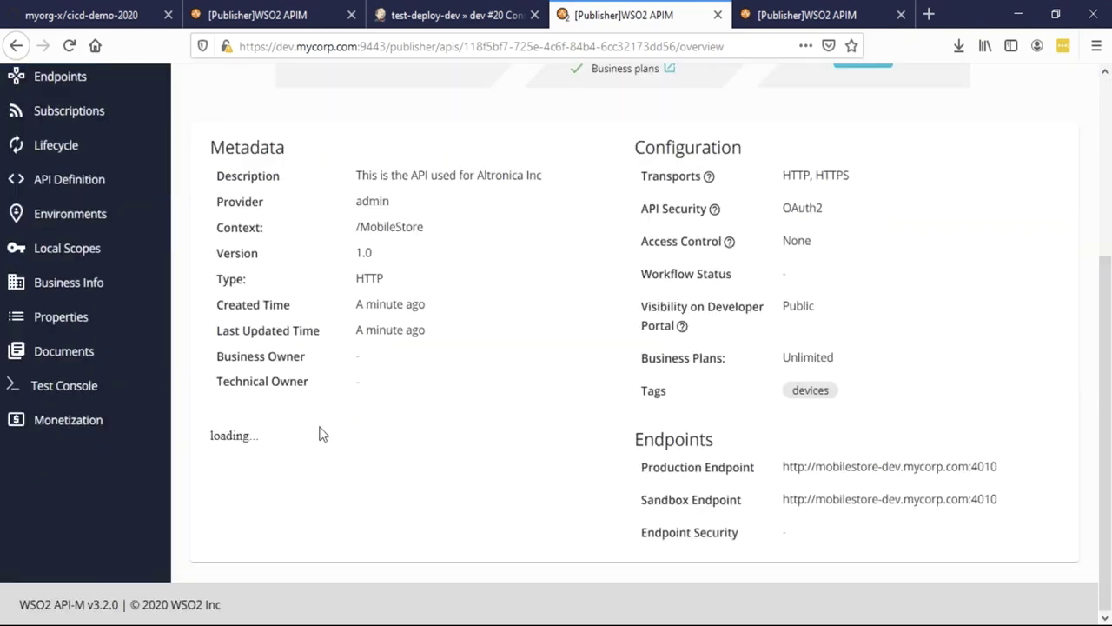
{"action": "scroll", "coordinate": [322, 445], "scroll_direction": "down", "scroll_amount": 3}
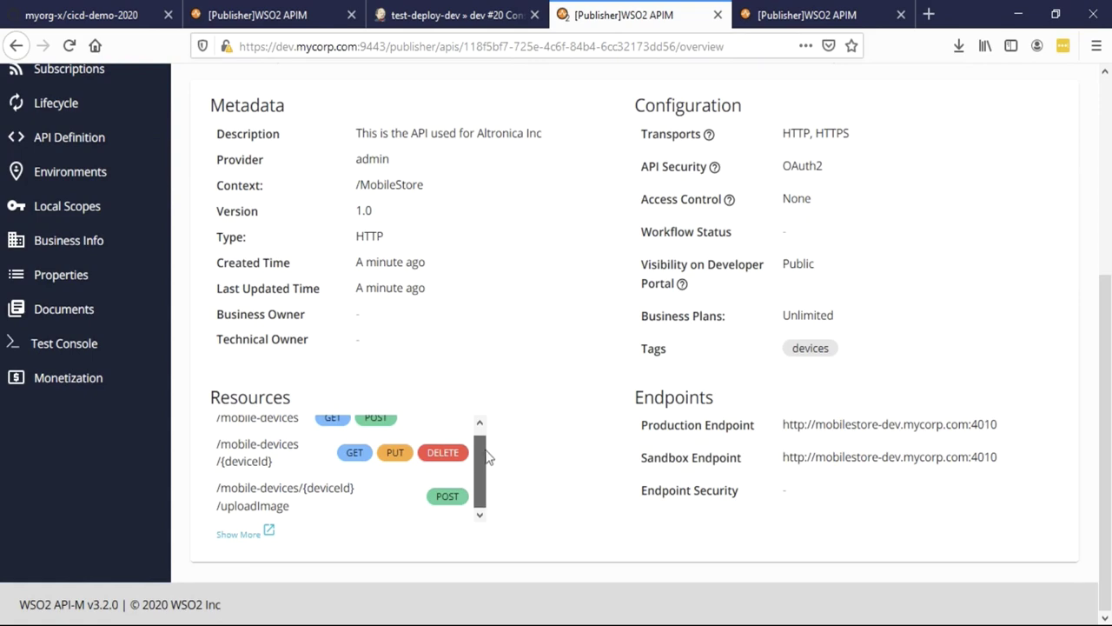
{"action": "scroll", "coordinate": [488, 458], "scroll_direction": "up", "scroll_amount": 6}
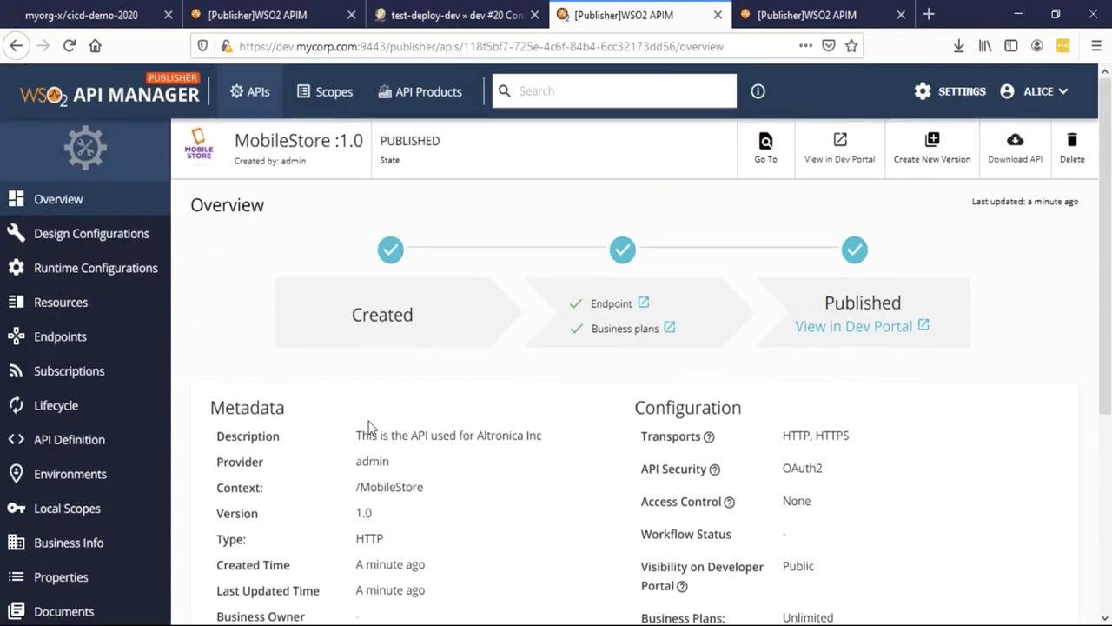
{"action": "scroll", "coordinate": [514, 427], "scroll_direction": "down", "scroll_amount": 3}
{"action": "left_click_drag", "start_coordinate": [782, 463], "coordinate": [997, 463]}
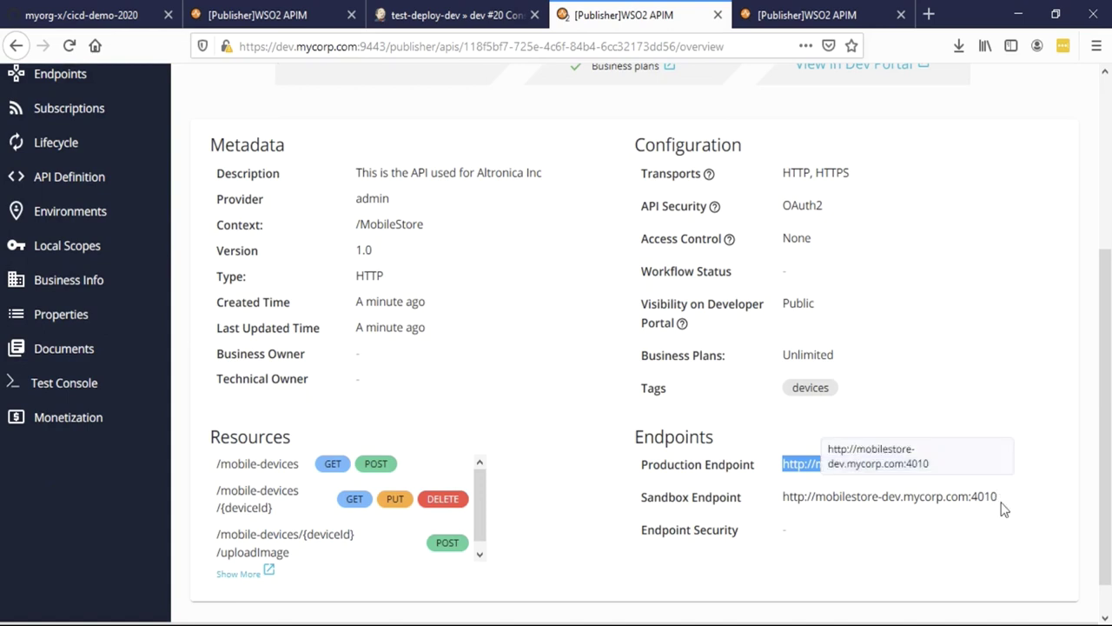
{"action": "left_click", "coordinate": [866, 512]}
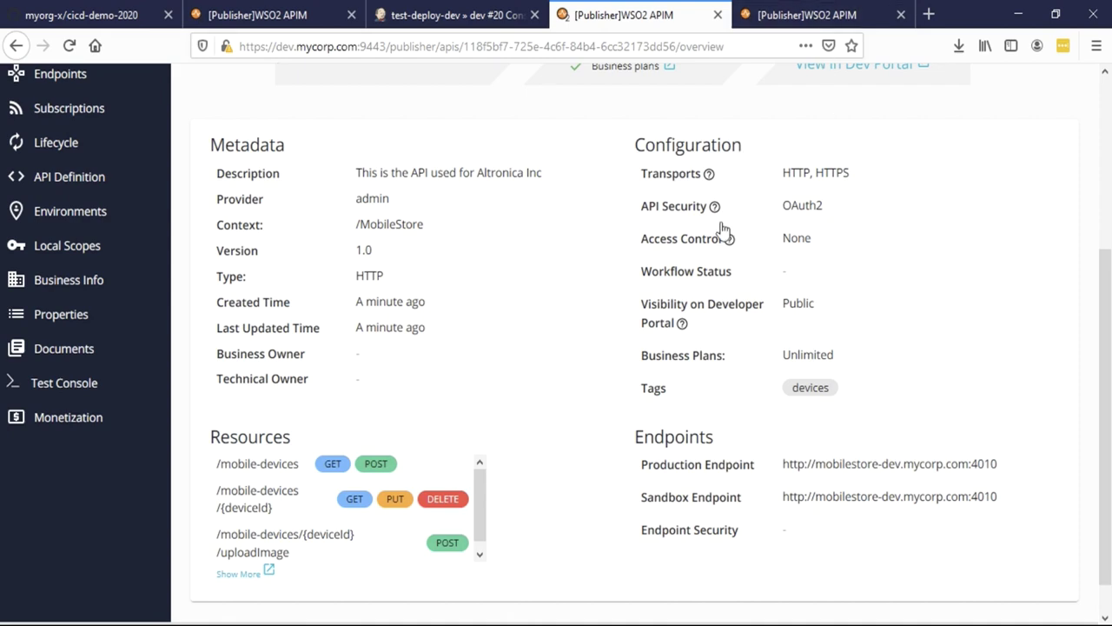
{"action": "scroll", "coordinate": [723, 231], "scroll_direction": "up", "scroll_amount": 2}
{"action": "scroll", "coordinate": [132, 187], "scroll_direction": "up", "scroll_amount": 3}
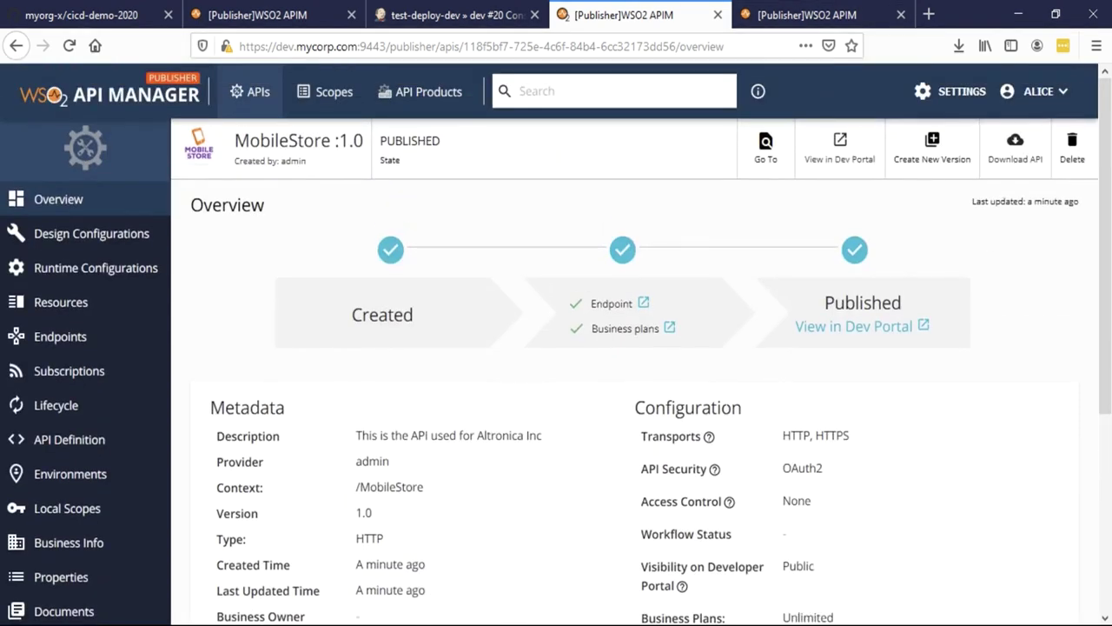
Step: Return to the API list, open the Petstore API's overview and examine its resources and endpoints
{"action": "left_click", "coordinate": [129, 111]}
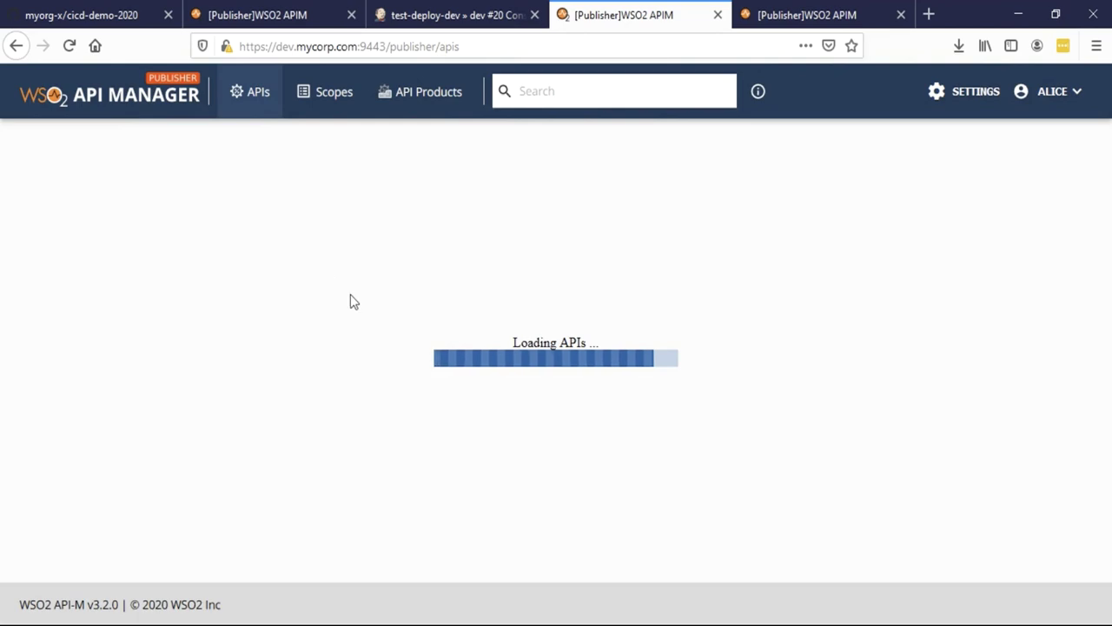
{"action": "left_click", "coordinate": [405, 249]}
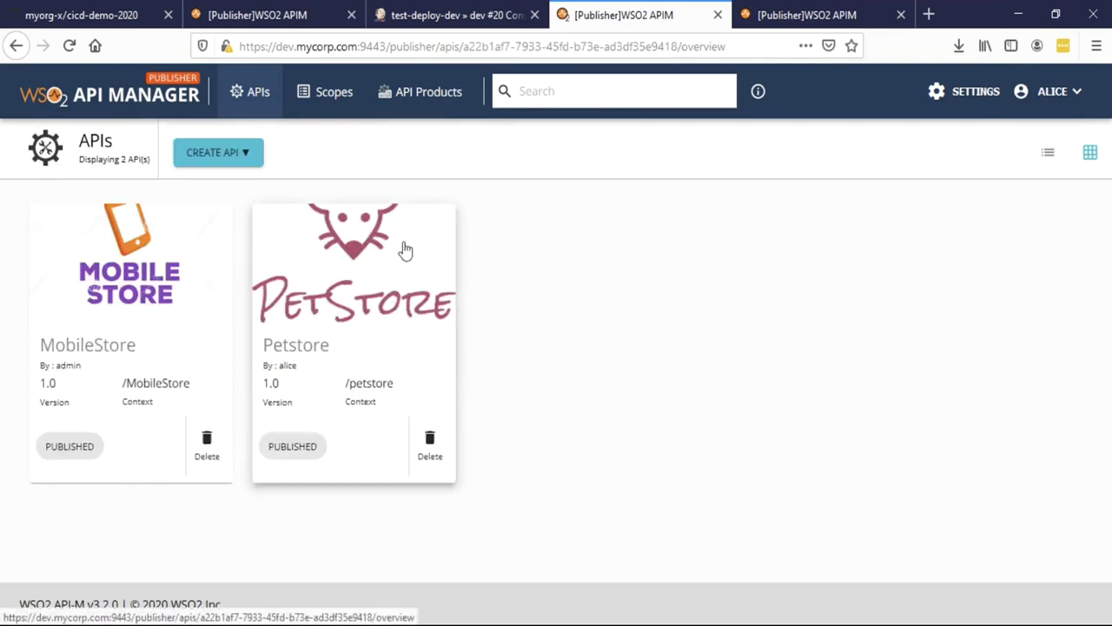
{"action": "scroll", "coordinate": [455, 424], "scroll_direction": "down", "scroll_amount": 5}
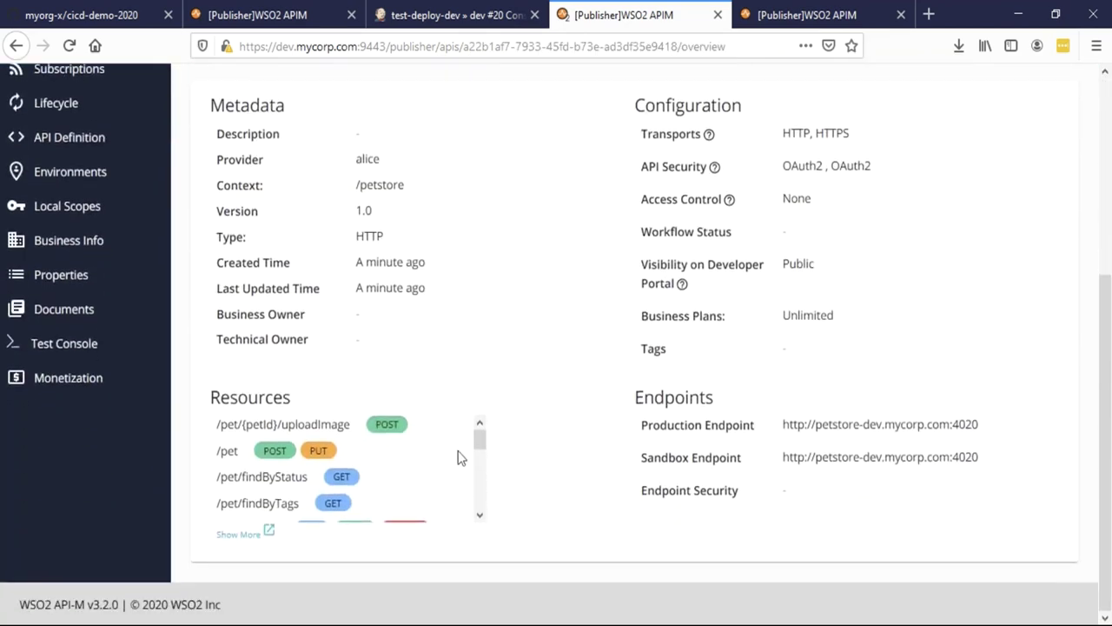
{"action": "left_click_drag", "start_coordinate": [480, 438], "coordinate": [480, 510]}
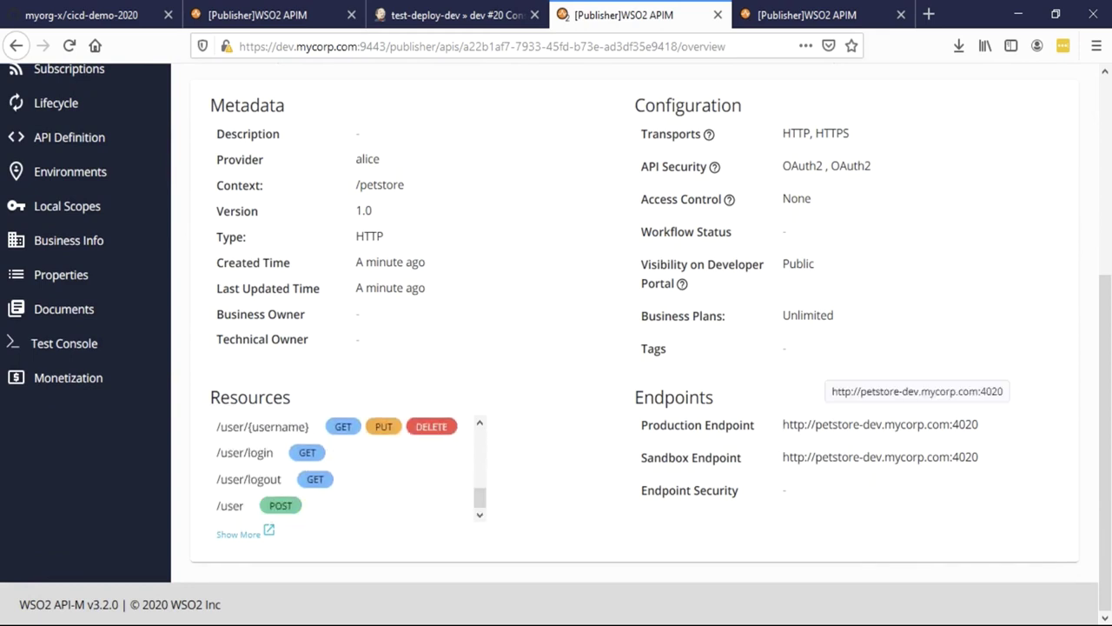
{"action": "scroll", "coordinate": [902, 436], "scroll_direction": "up", "scroll_amount": 2}
{"action": "scroll", "coordinate": [900, 439], "scroll_direction": "up", "scroll_amount": 5}
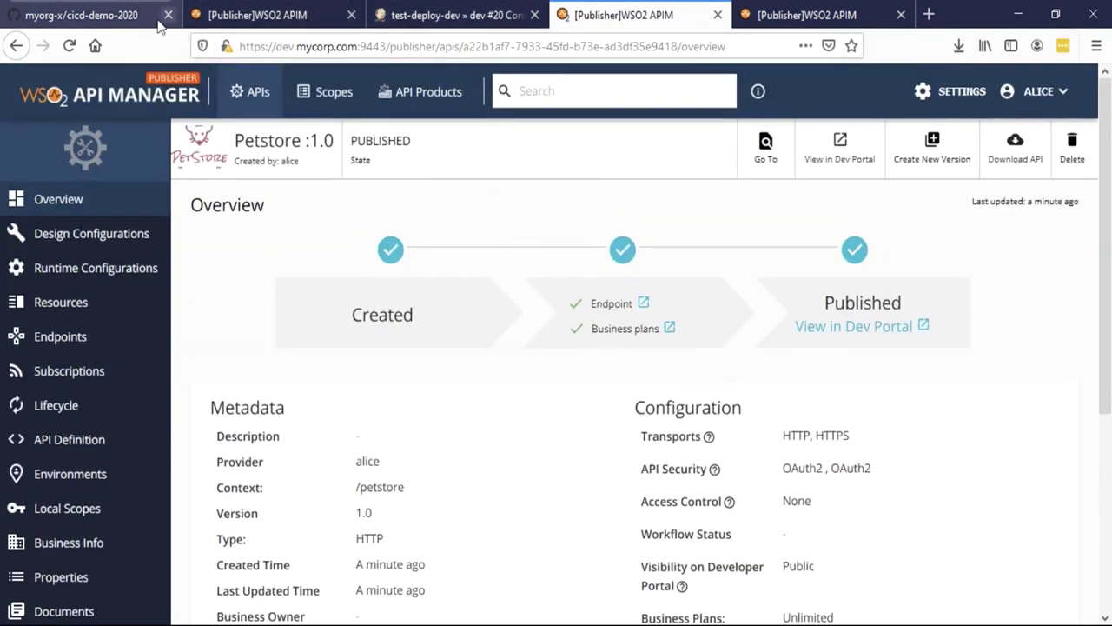
Step: Go to the cicd-demo-2020 repository on GitHub and show the contents of its dev branch
{"action": "left_click", "coordinate": [113, 17]}
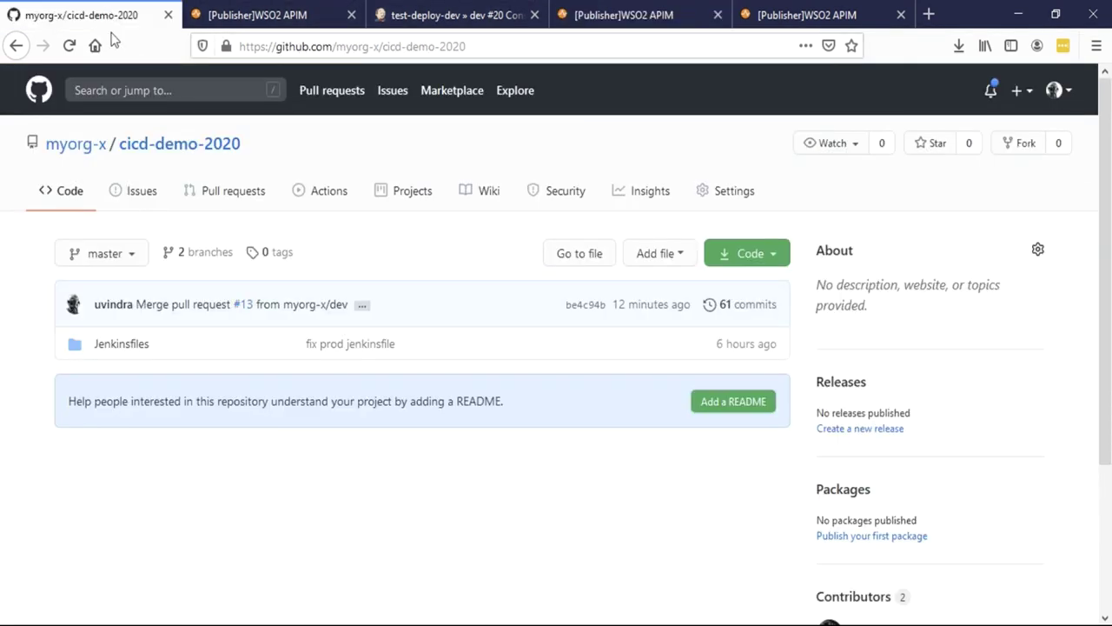
{"action": "left_click", "coordinate": [129, 253]}
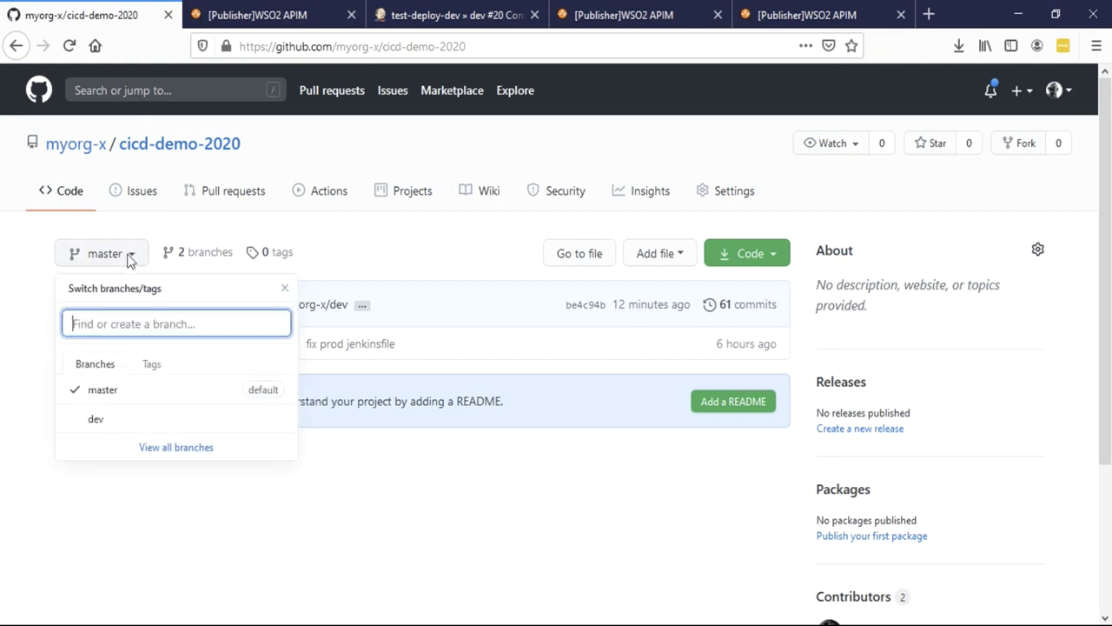
{"action": "left_click", "coordinate": [115, 420]}
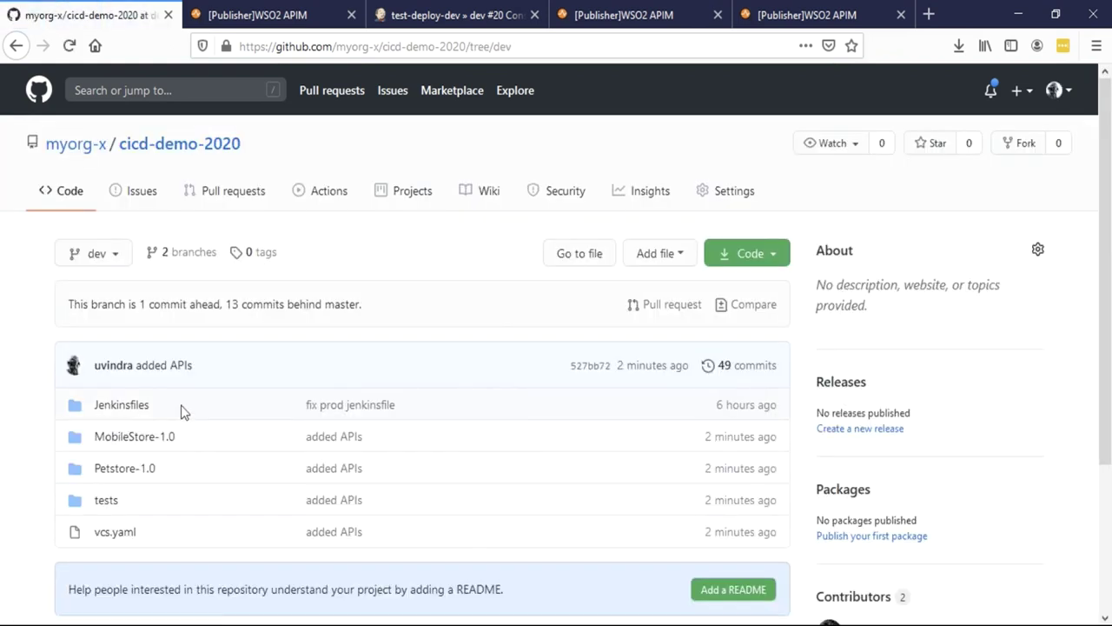
{"action": "scroll", "coordinate": [181, 405], "scroll_direction": "down", "scroll_amount": 2}
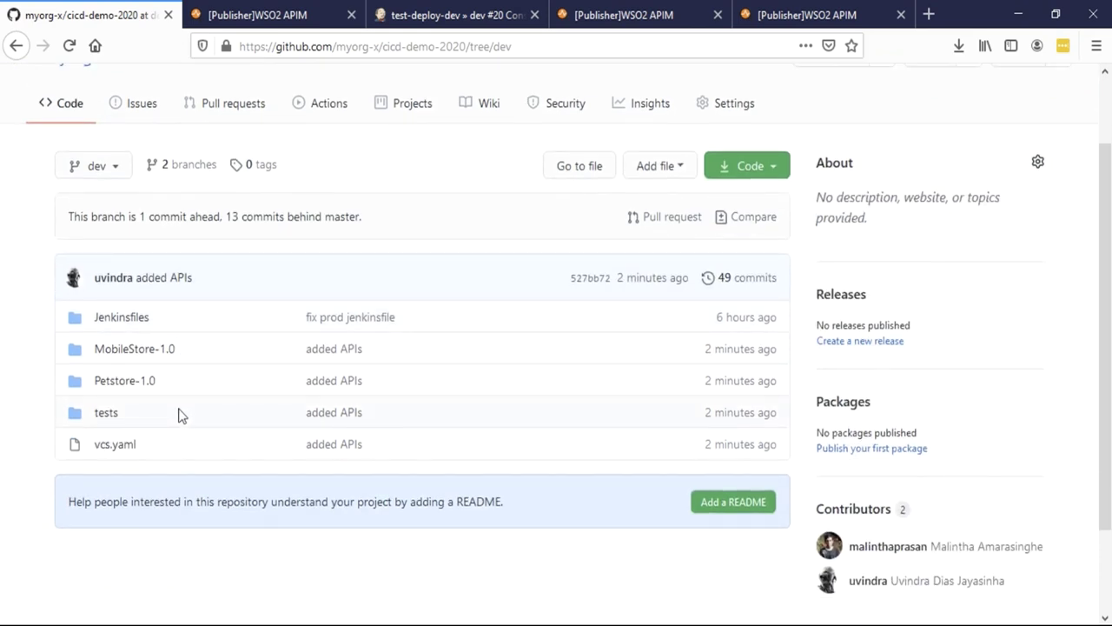
Step: Create a pull request titled "added APIs" from the dev branch into master
{"action": "scroll", "coordinate": [180, 410], "scroll_direction": "up", "scroll_amount": 2}
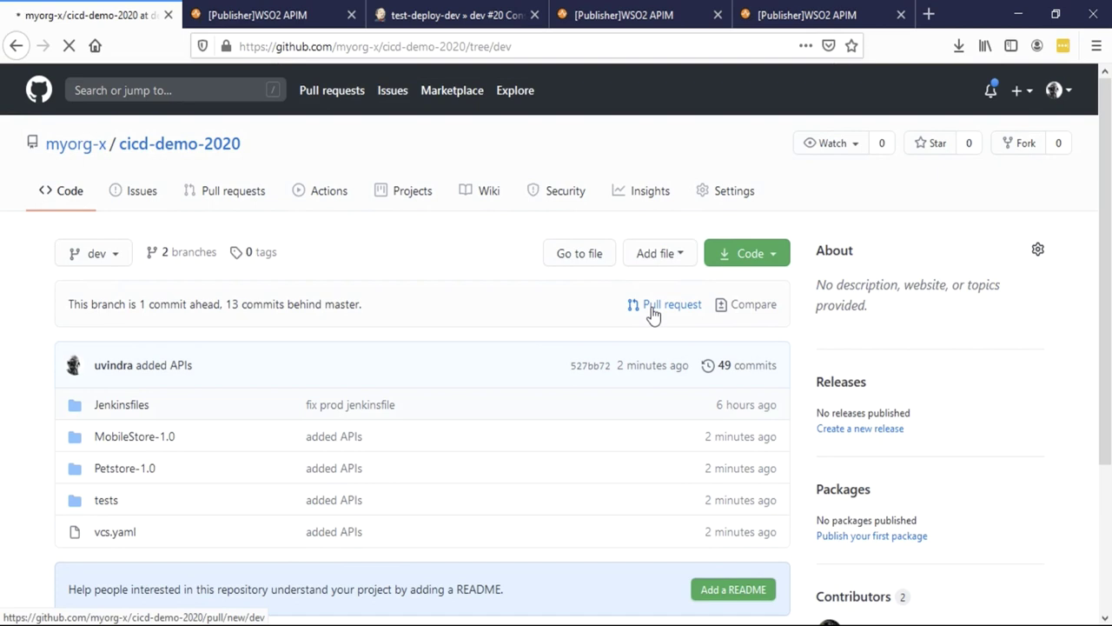
{"action": "scroll", "coordinate": [559, 325], "scroll_direction": "down", "scroll_amount": 2}
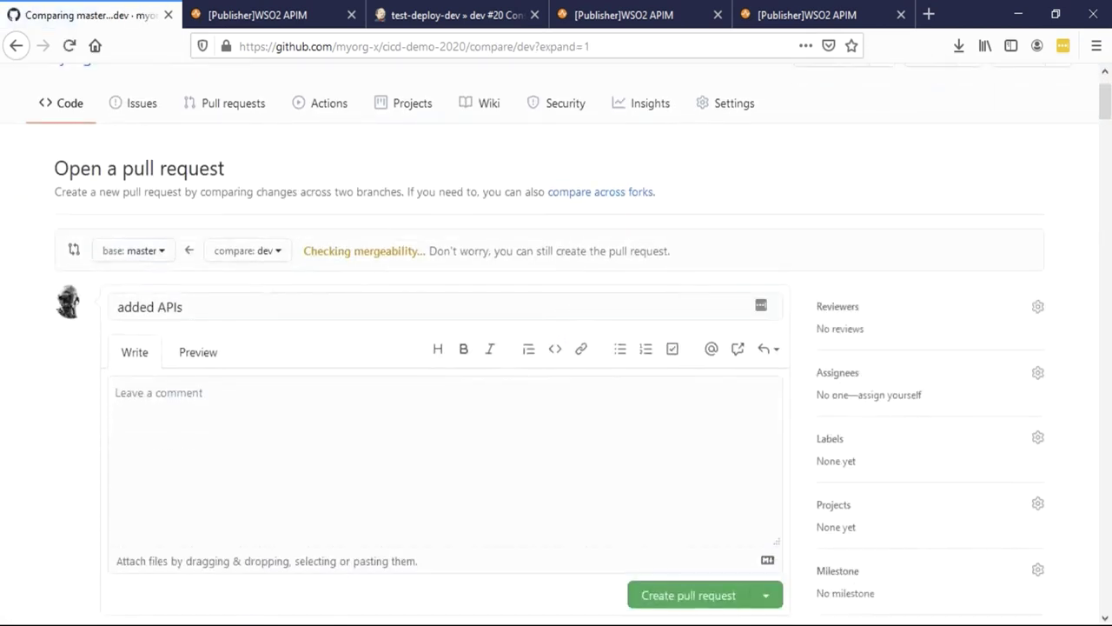
{"action": "scroll", "coordinate": [558, 322], "scroll_direction": "down", "scroll_amount": 4}
{"action": "scroll", "coordinate": [660, 435], "scroll_direction": "up", "scroll_amount": 2}
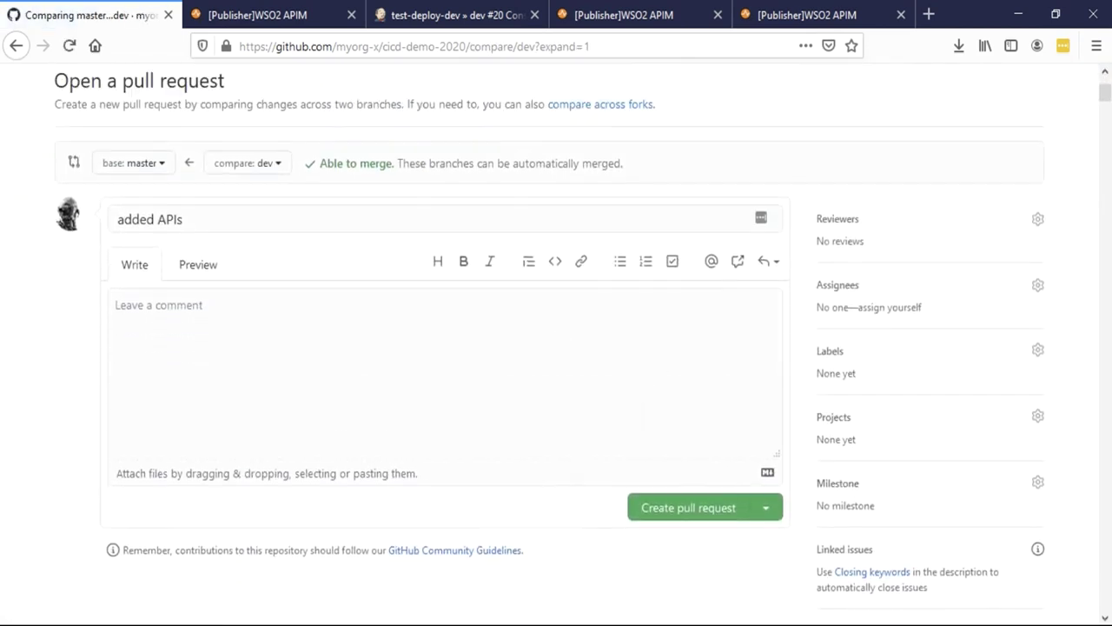
{"action": "left_click", "coordinate": [689, 512]}
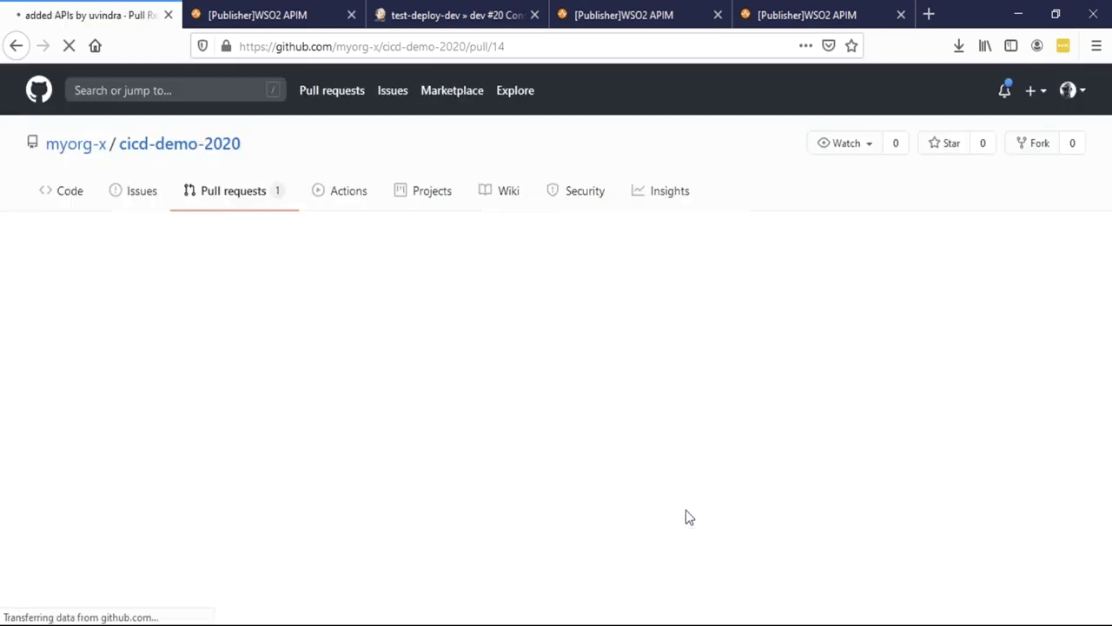
Step: Review the "added APIs" pull request's changed files, including MobileStore's api.yaml and swagger.yaml
{"action": "scroll", "coordinate": [416, 429], "scroll_direction": "down", "scroll_amount": 2}
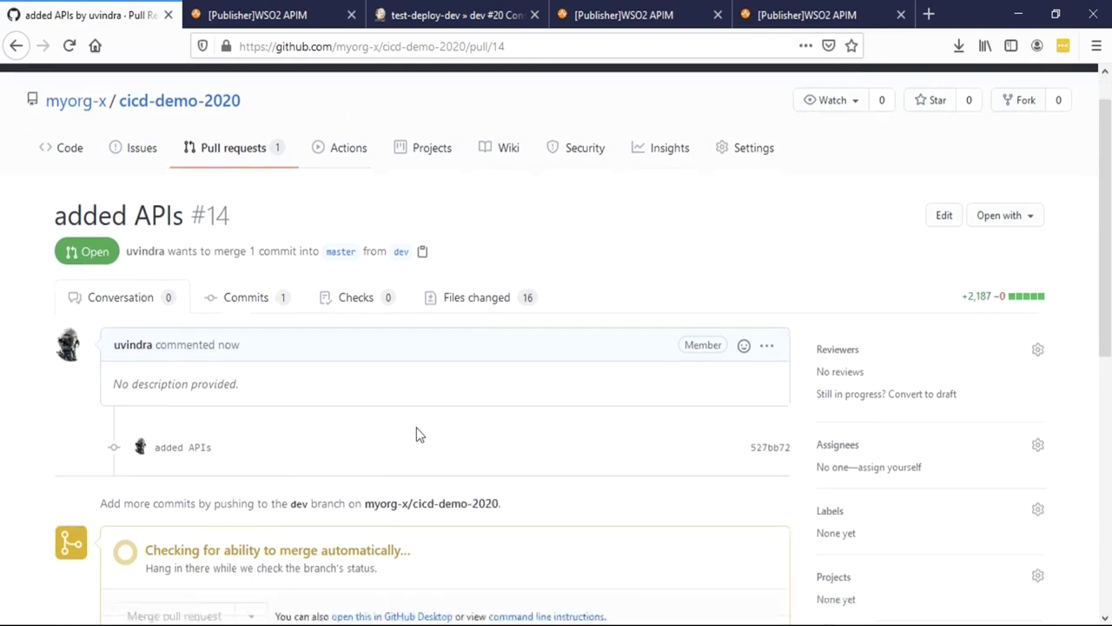
{"action": "left_click", "coordinate": [474, 260]}
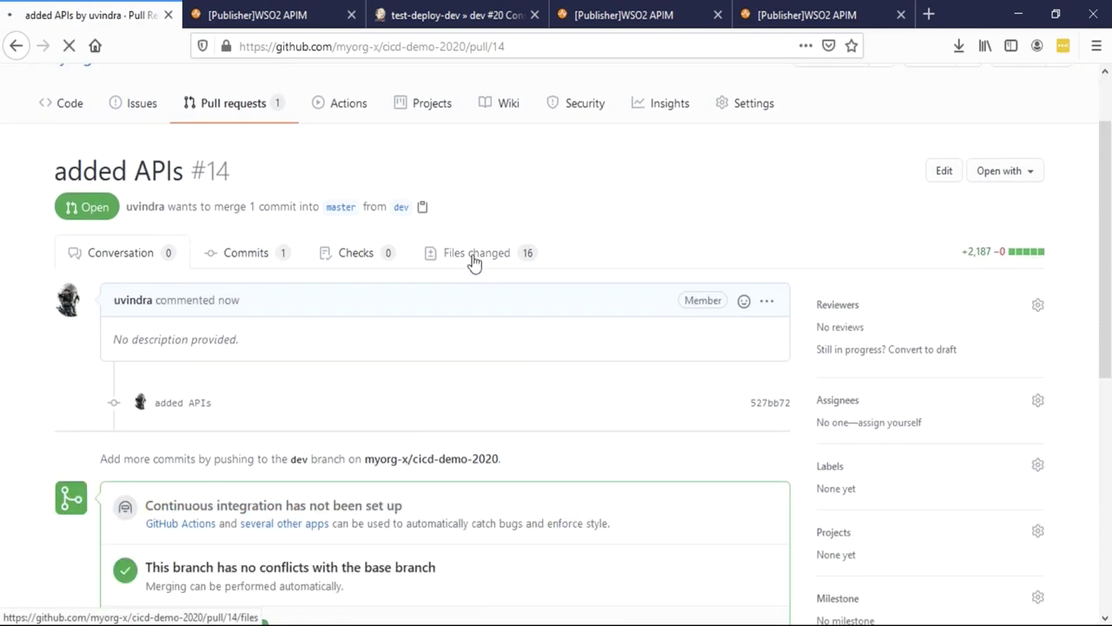
{"action": "scroll", "coordinate": [464, 300], "scroll_direction": "down", "scroll_amount": 3}
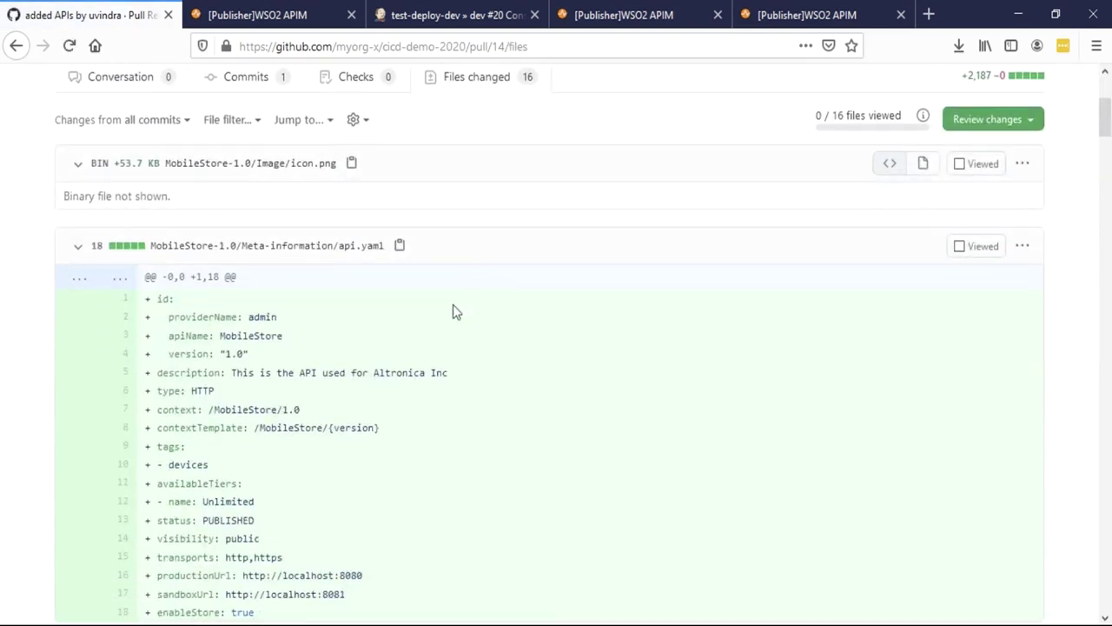
{"action": "left_click_drag", "start_coordinate": [1105, 111], "coordinate": [1105, 135]}
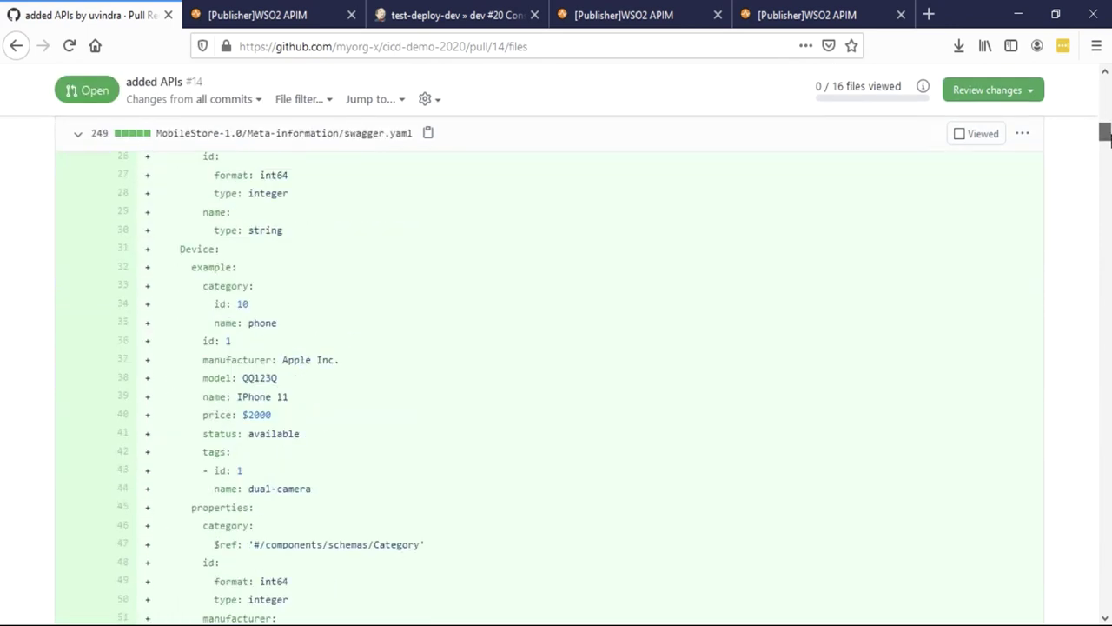
{"action": "scroll", "coordinate": [873, 302], "scroll_direction": "up", "scroll_amount": 5}
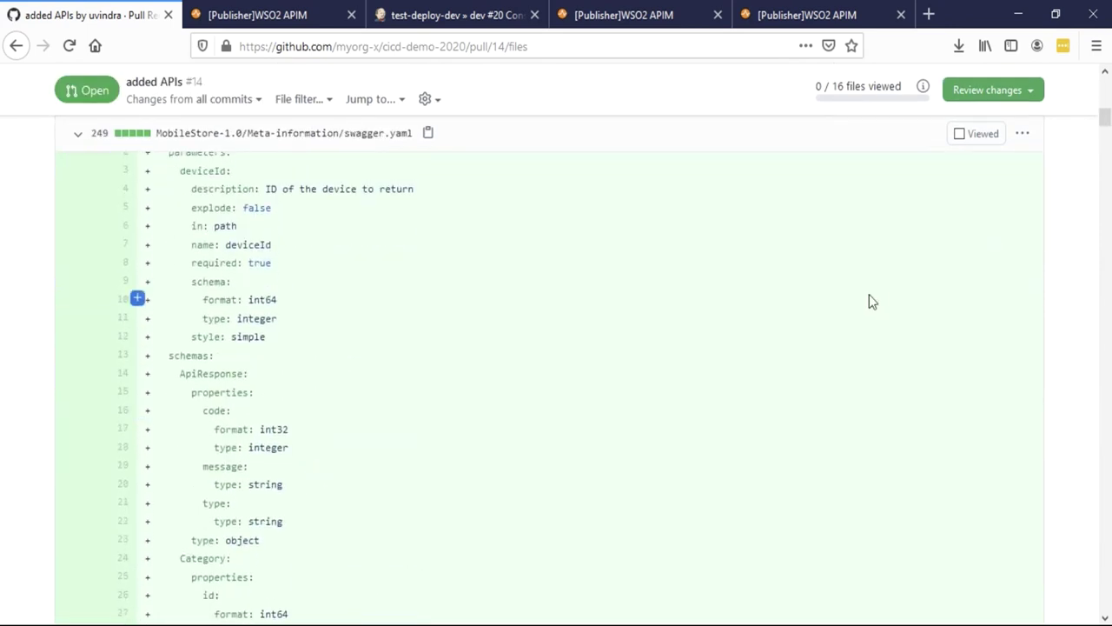
{"action": "scroll", "coordinate": [872, 301], "scroll_direction": "up", "scroll_amount": 5}
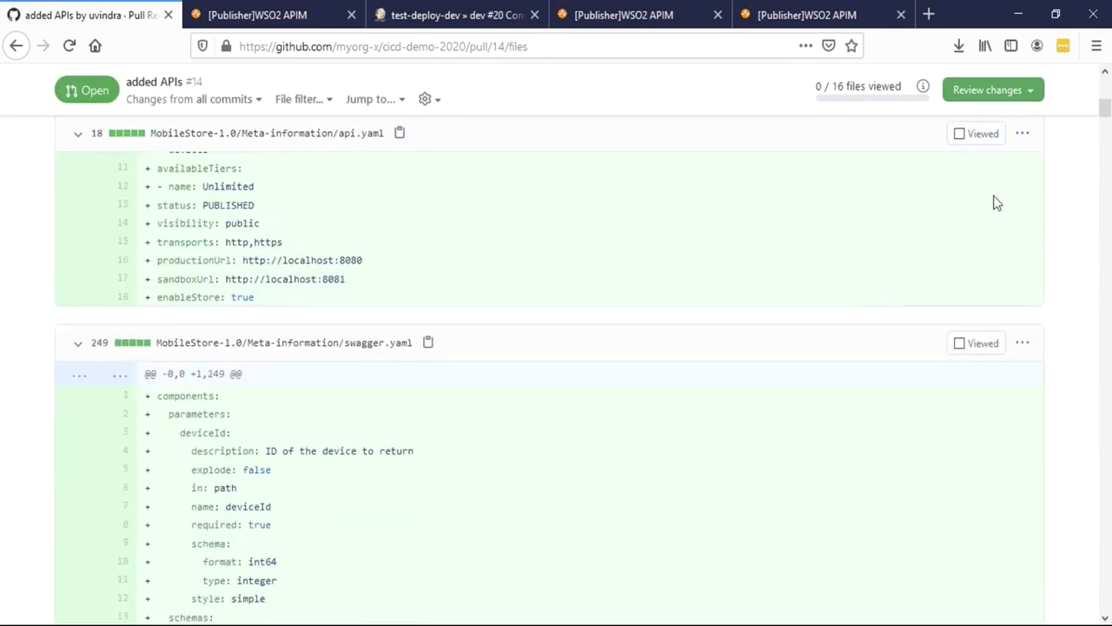
{"action": "scroll", "coordinate": [996, 202], "scroll_direction": "up", "scroll_amount": 8}
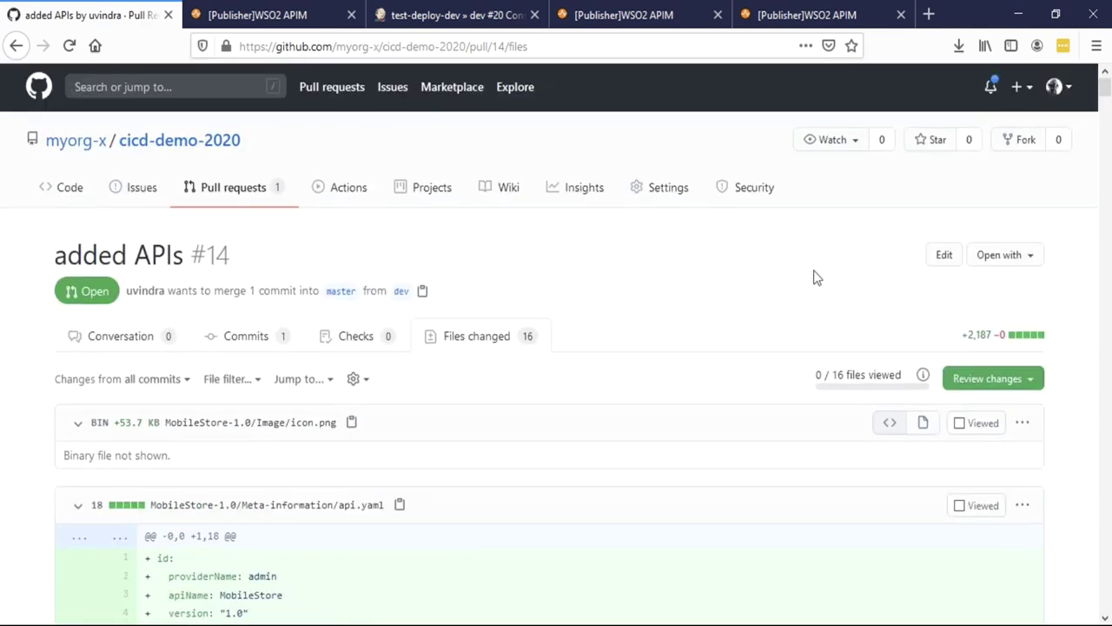
Step: Return to the "added APIs" pull request's conversation and merge it from dev into master, confirming the merge
{"action": "left_click", "coordinate": [161, 343]}
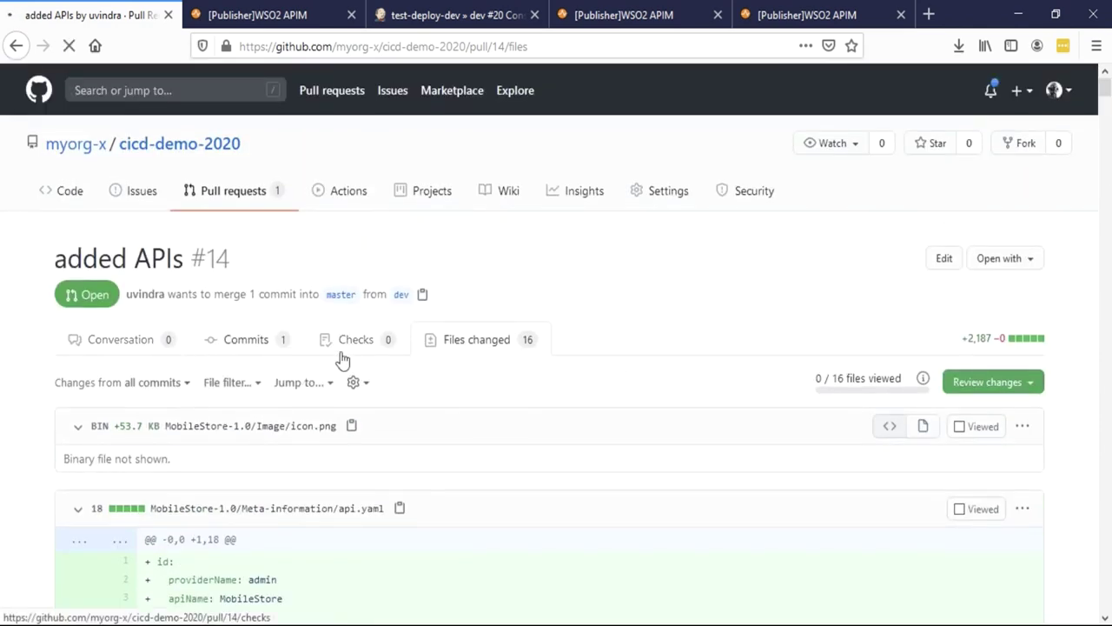
{"action": "scroll", "coordinate": [344, 358], "scroll_direction": "down", "scroll_amount": 3}
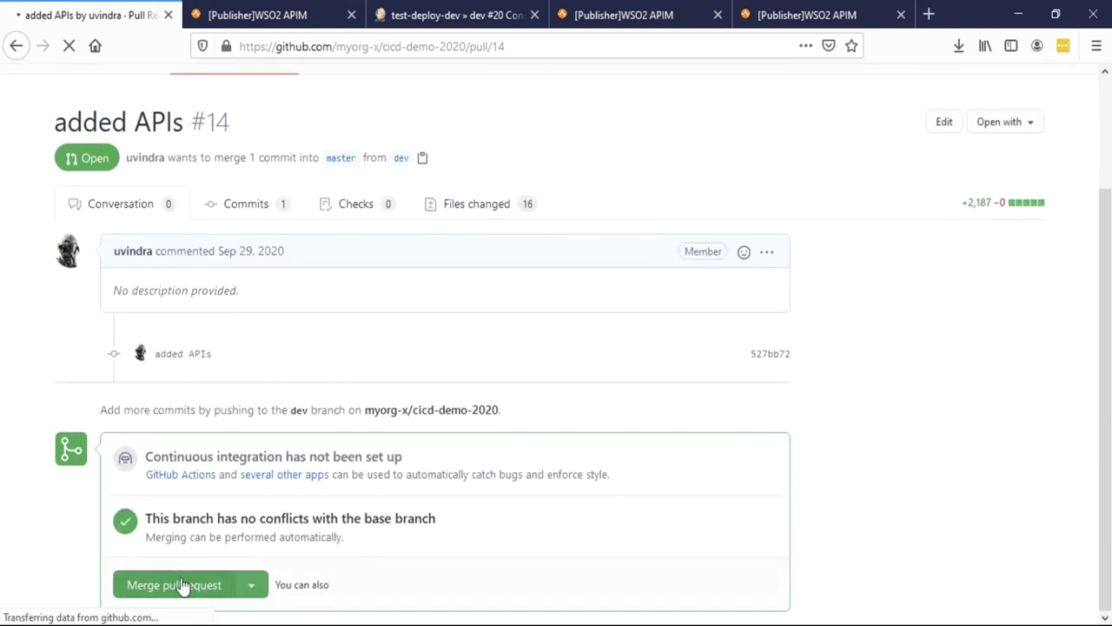
{"action": "left_click", "coordinate": [183, 588]}
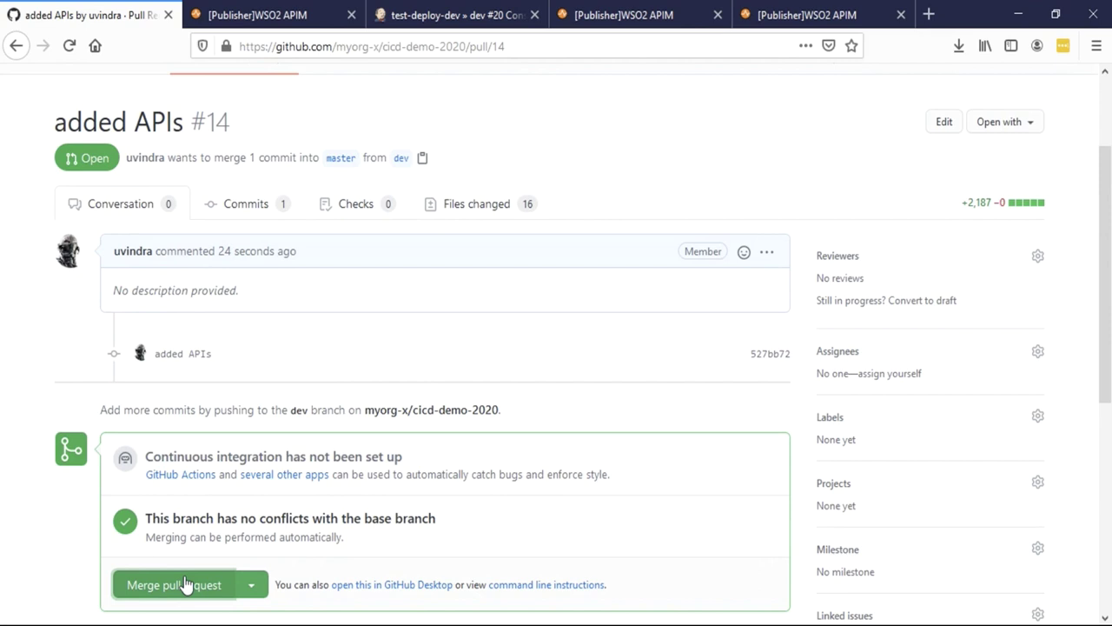
{"action": "scroll", "coordinate": [200, 522], "scroll_direction": "down", "scroll_amount": 2}
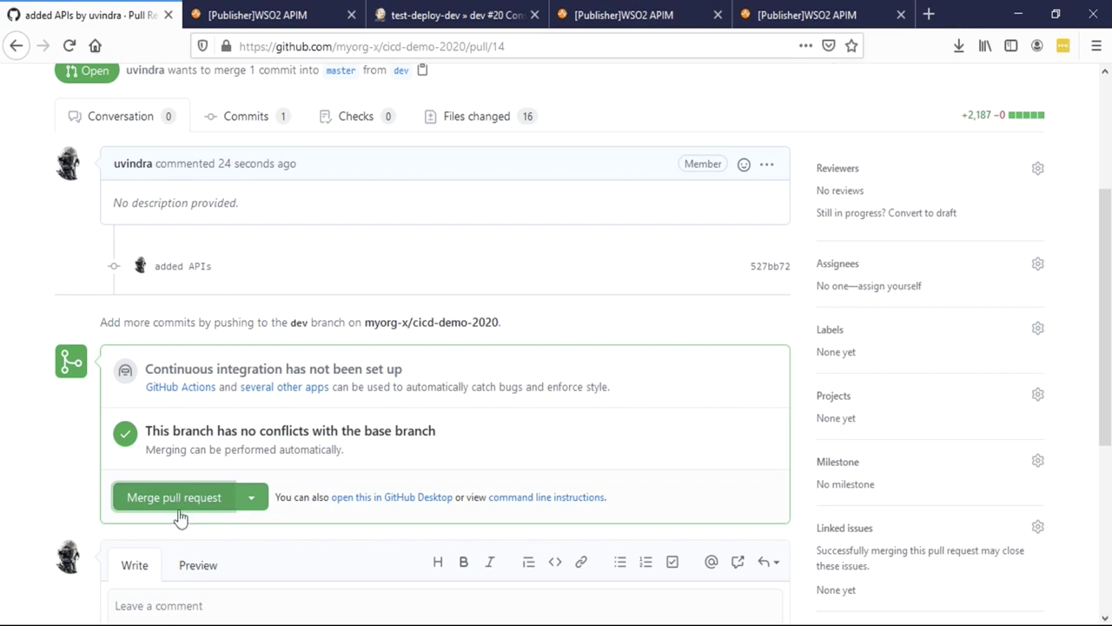
{"action": "scroll", "coordinate": [180, 516], "scroll_direction": "up", "scroll_amount": 3}
{"action": "scroll", "coordinate": [178, 509], "scroll_direction": "down", "scroll_amount": 4}
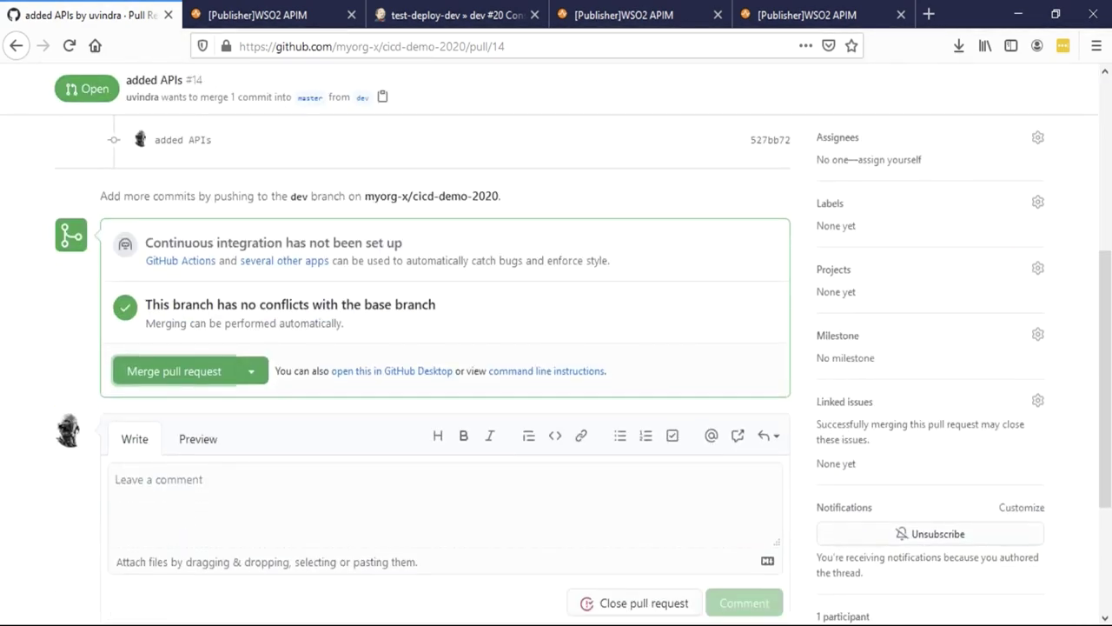
{"action": "left_click", "coordinate": [194, 374]}
{"action": "left_click", "coordinate": [179, 370]}
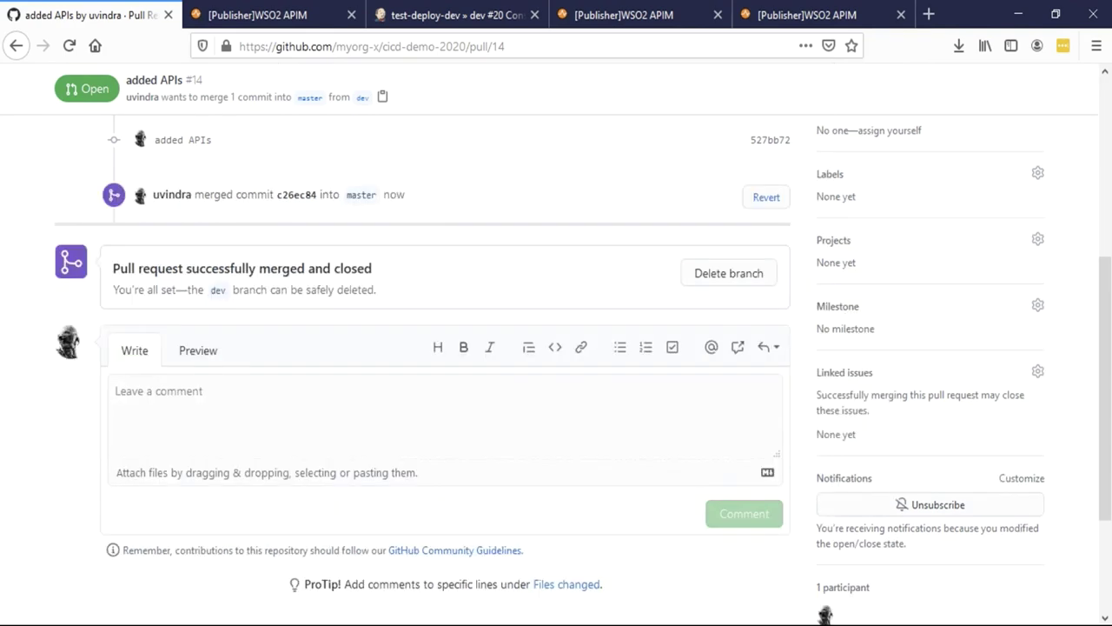
{"action": "scroll", "coordinate": [252, 415], "scroll_direction": "up", "scroll_amount": 5}
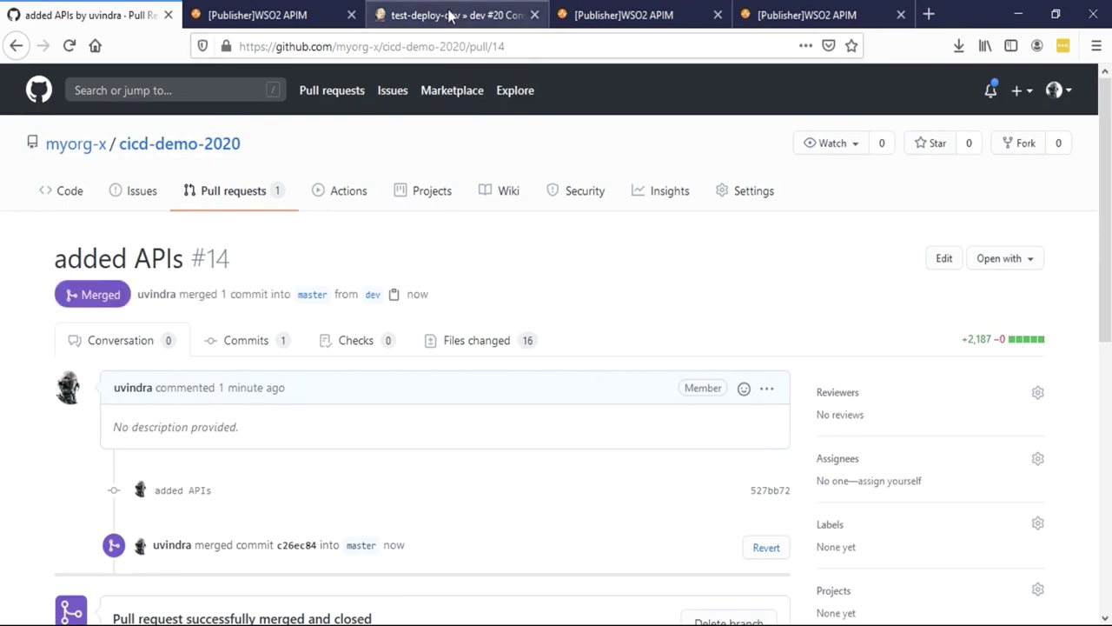
Step: Switch to Jenkins and open the queued master branch job of deploy-prod to follow its stage view
{"action": "left_click", "coordinate": [447, 14]}
{"action": "scroll", "coordinate": [378, 244], "scroll_direction": "up", "scroll_amount": 10}
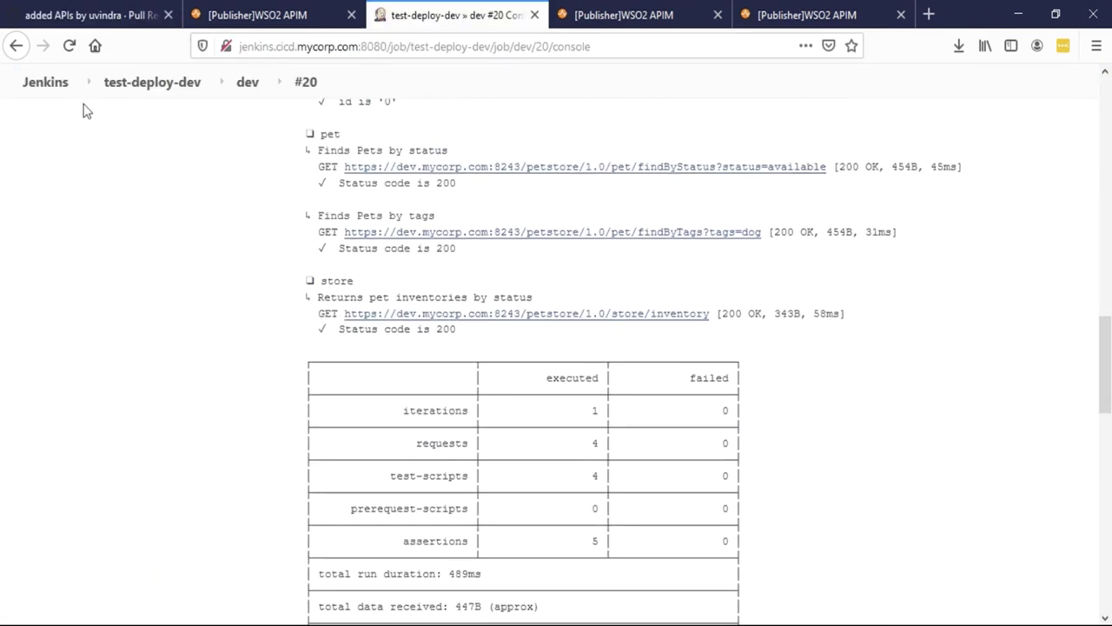
{"action": "left_click", "coordinate": [45, 82]}
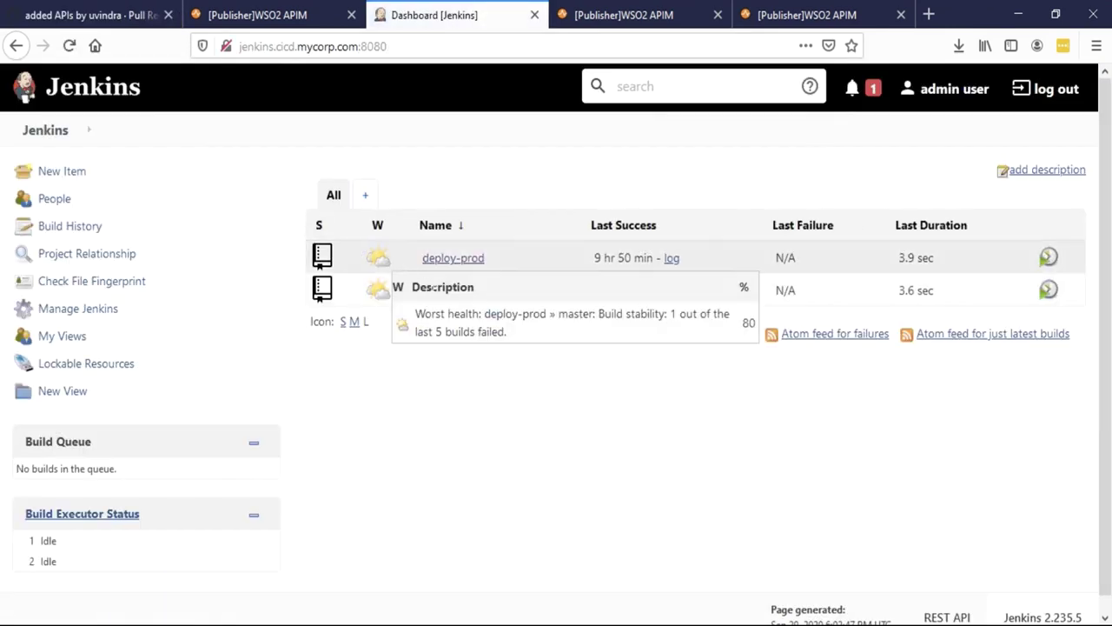
{"action": "left_click", "coordinate": [465, 263]}
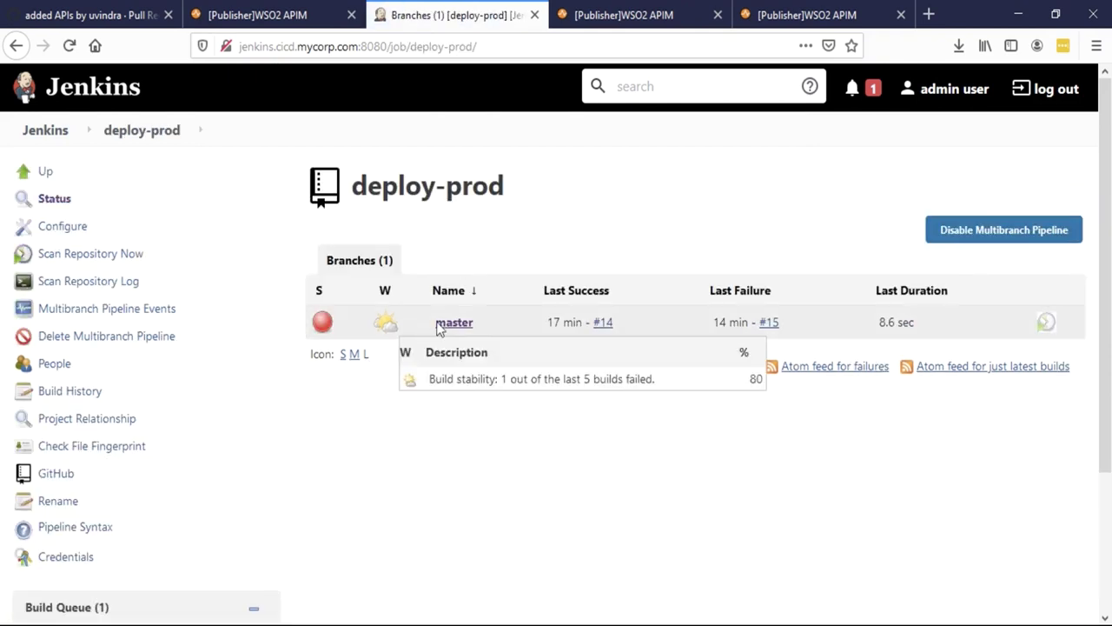
{"action": "scroll", "coordinate": [234, 427], "scroll_direction": "down", "scroll_amount": 3}
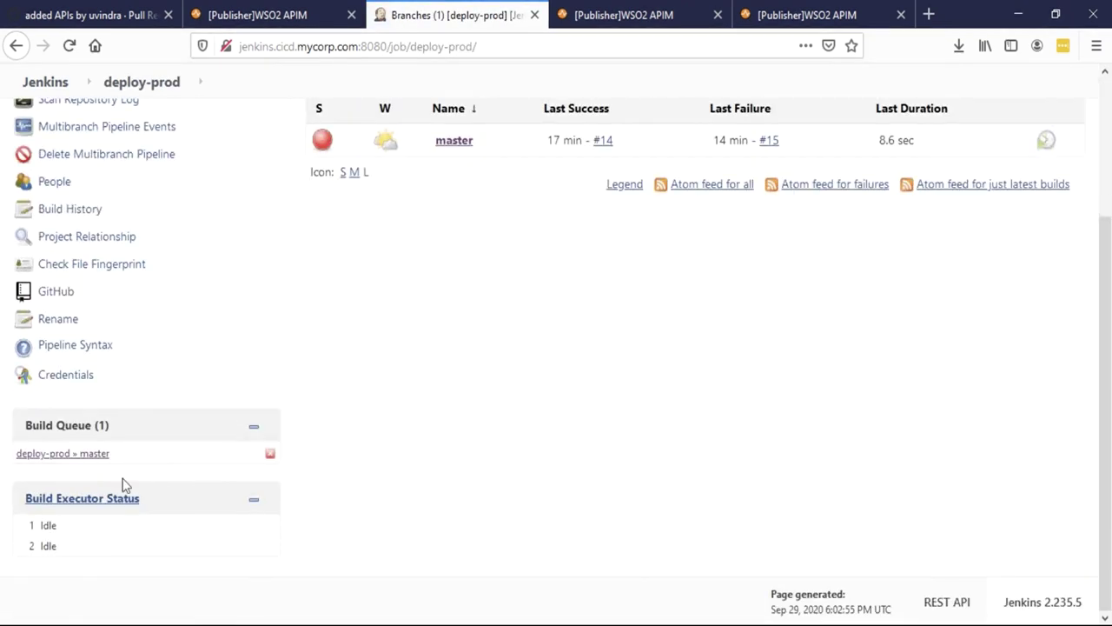
{"action": "left_click", "coordinate": [96, 454]}
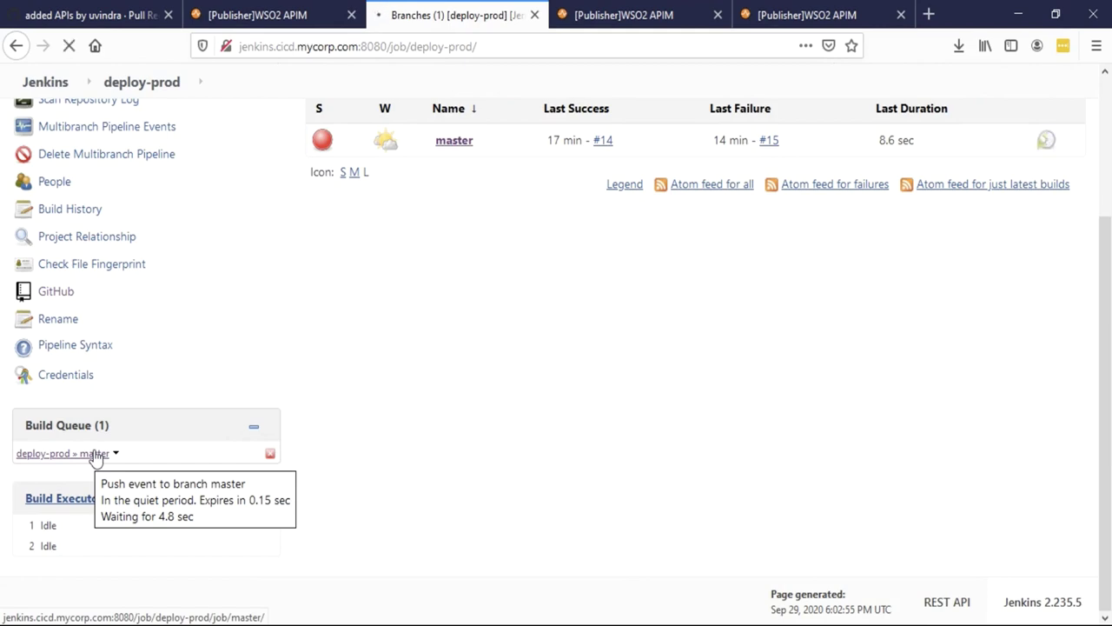
{"action": "scroll", "coordinate": [96, 454], "scroll_direction": "down", "scroll_amount": 2}
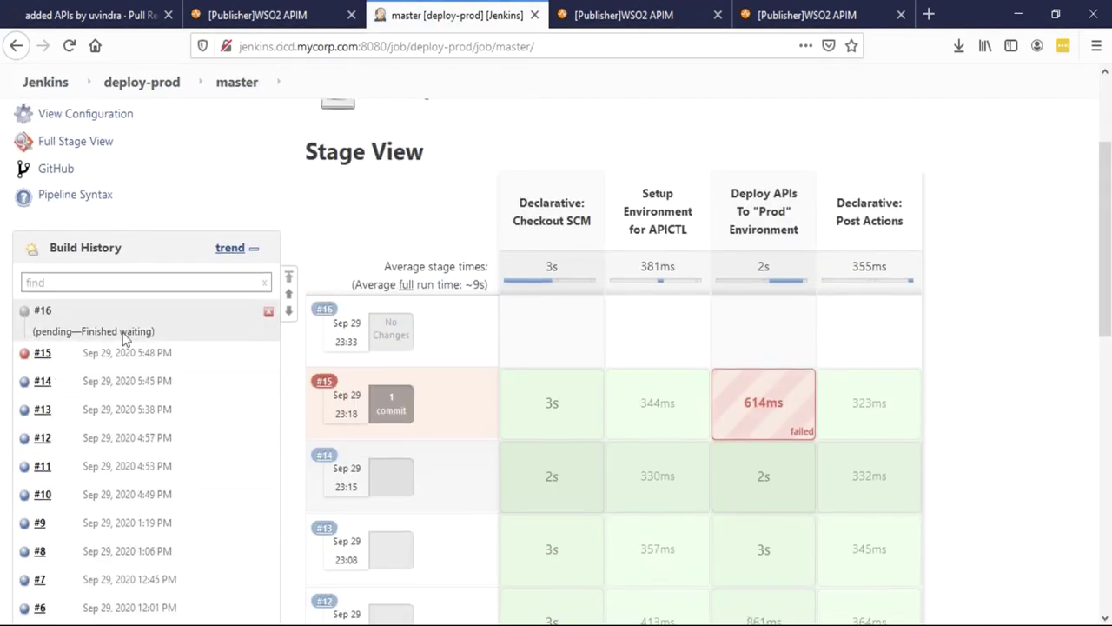
{"action": "scroll", "coordinate": [121, 339], "scroll_direction": "up", "scroll_amount": 1}
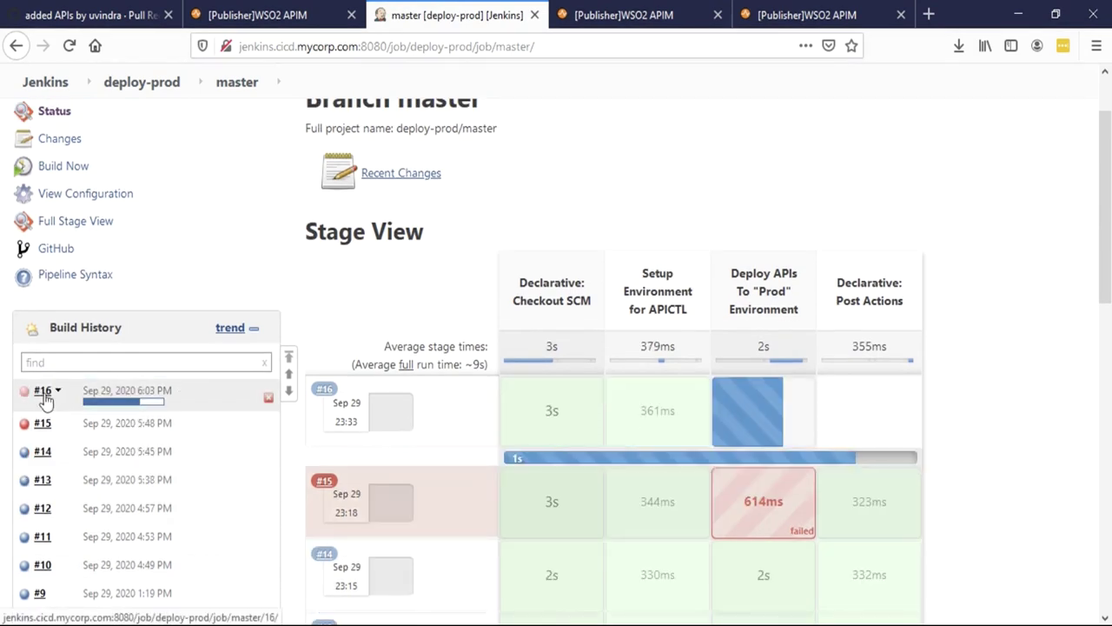
Step: Open the console output of deploy-prod master build #16 and examine the "apictl vcs deploy -e prod" section and the build's end
{"action": "left_click", "coordinate": [41, 393]}
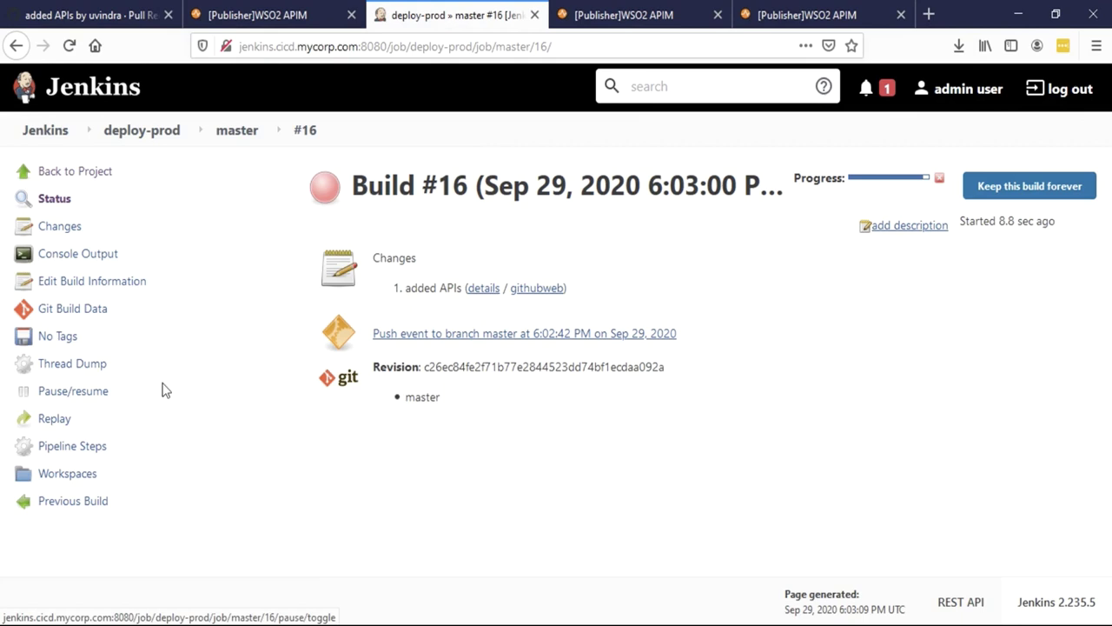
{"action": "left_click", "coordinate": [93, 257]}
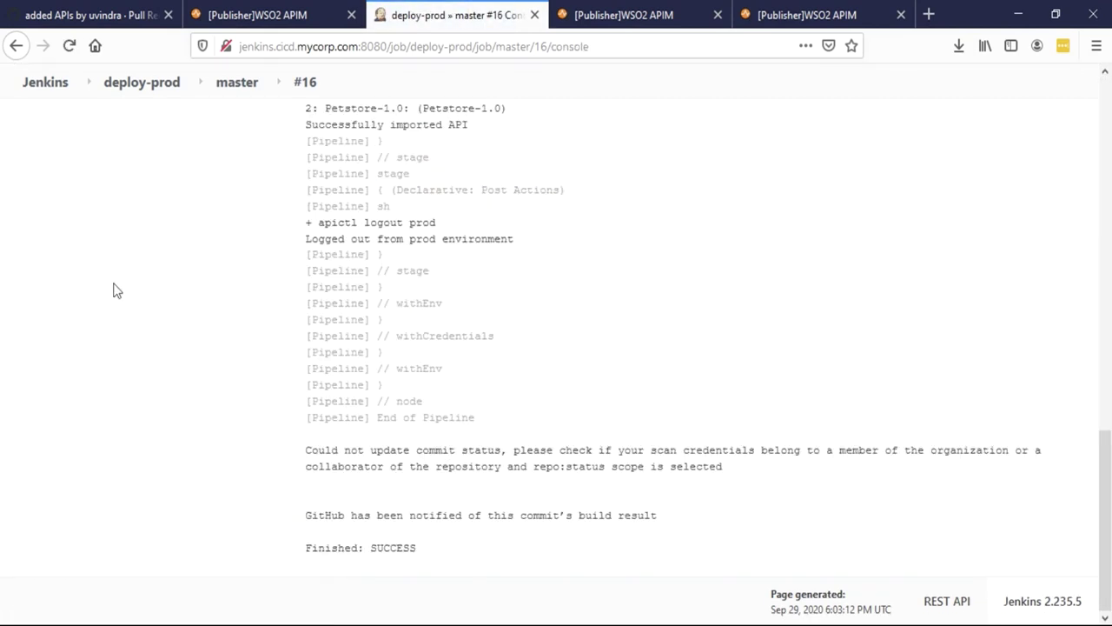
{"action": "scroll", "coordinate": [302, 339], "scroll_direction": "up", "scroll_amount": 5}
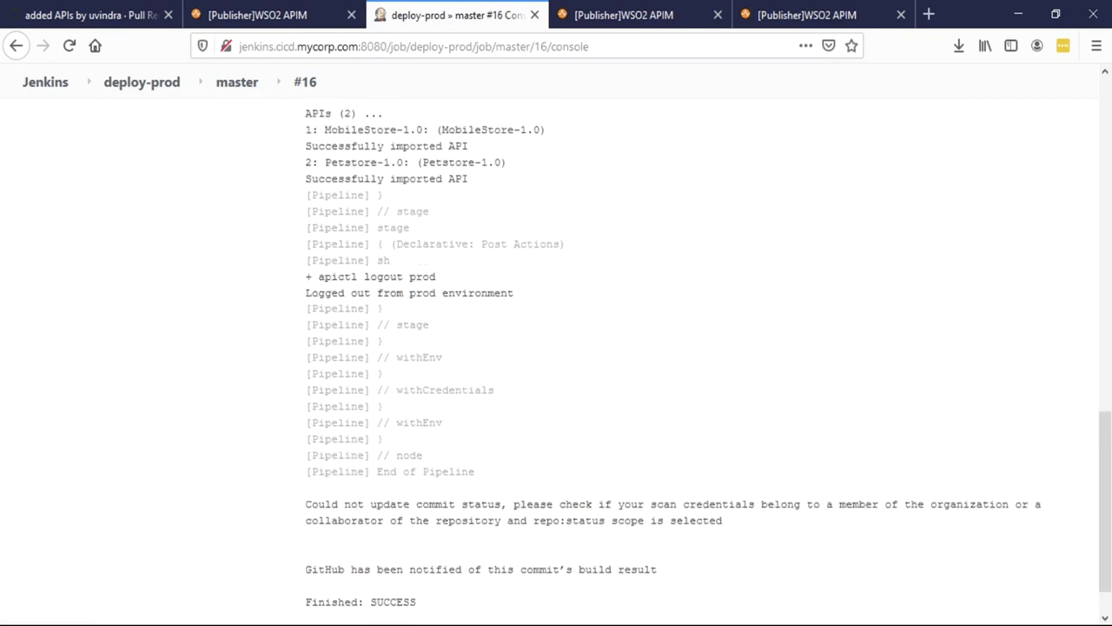
{"action": "left_click_drag", "start_coordinate": [301, 331], "coordinate": [472, 391]}
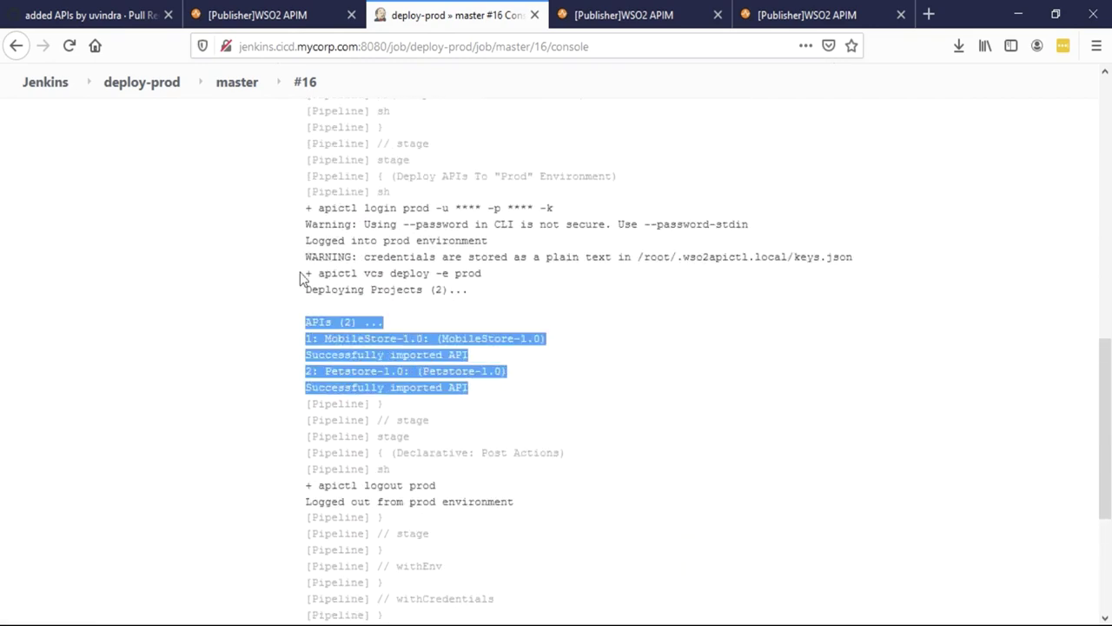
{"action": "left_click_drag", "start_coordinate": [302, 277], "coordinate": [515, 393]}
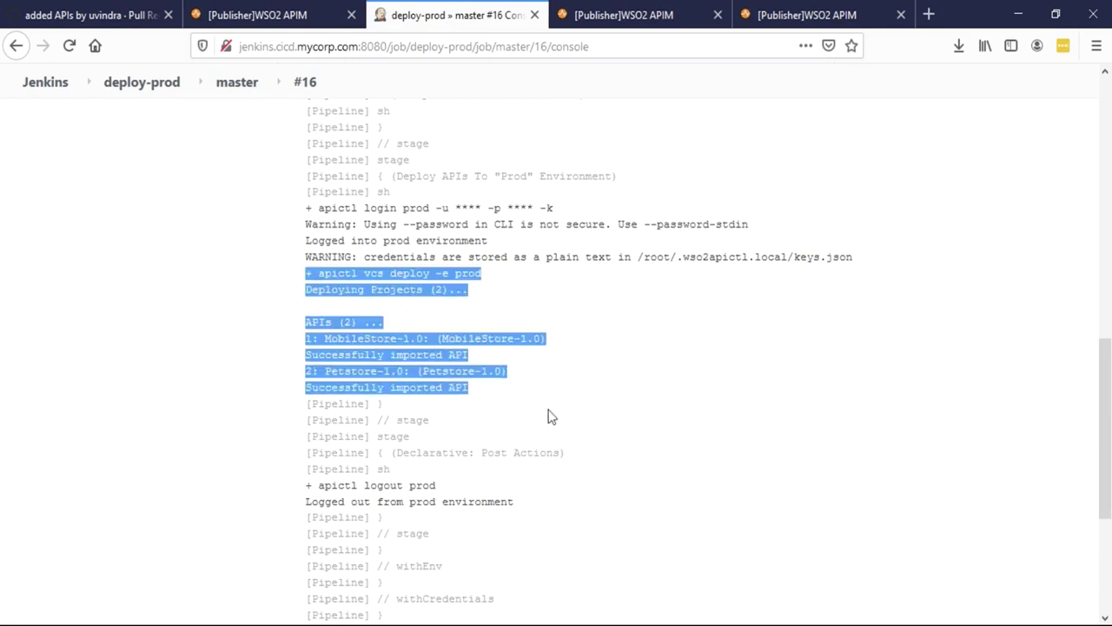
{"action": "left_click", "coordinate": [548, 416]}
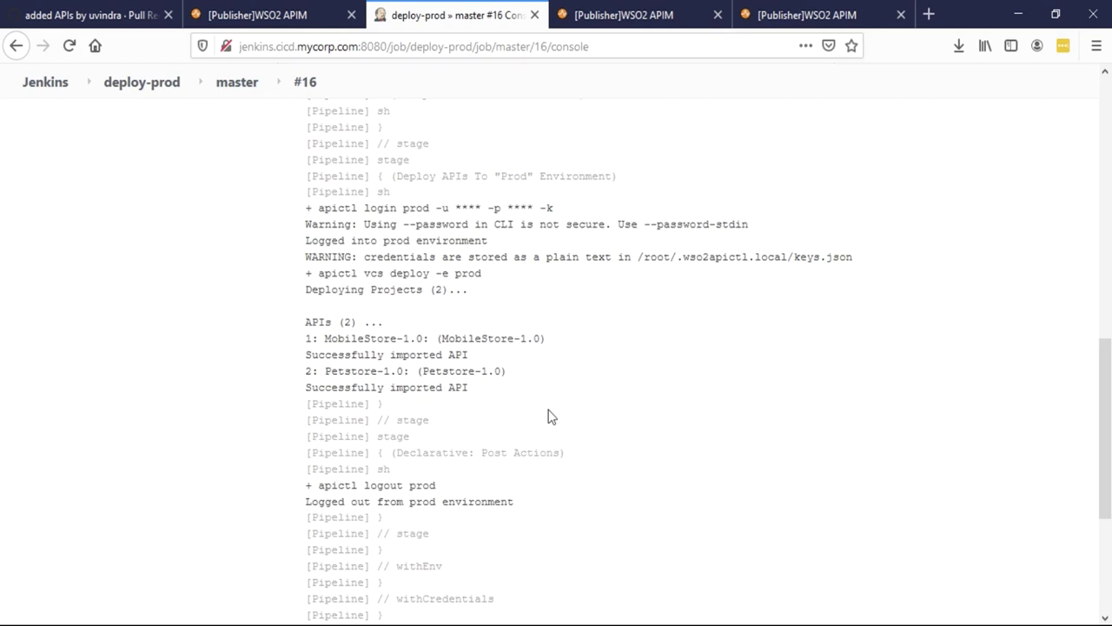
{"action": "scroll", "coordinate": [545, 408], "scroll_direction": "down", "scroll_amount": 5}
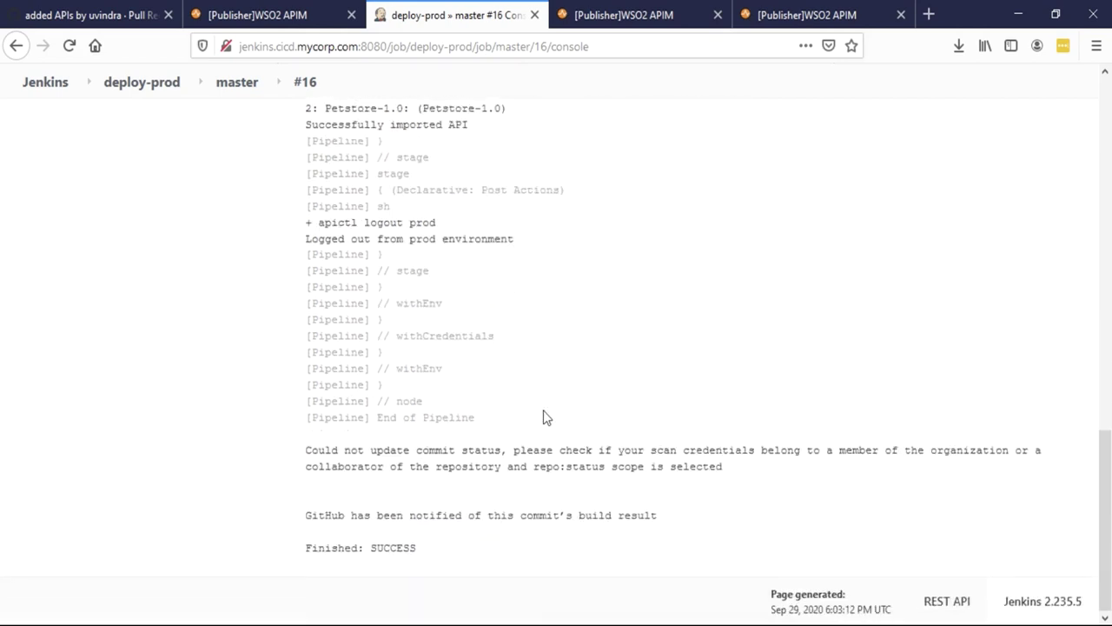
{"action": "scroll", "coordinate": [544, 416], "scroll_direction": "up", "scroll_amount": 2}
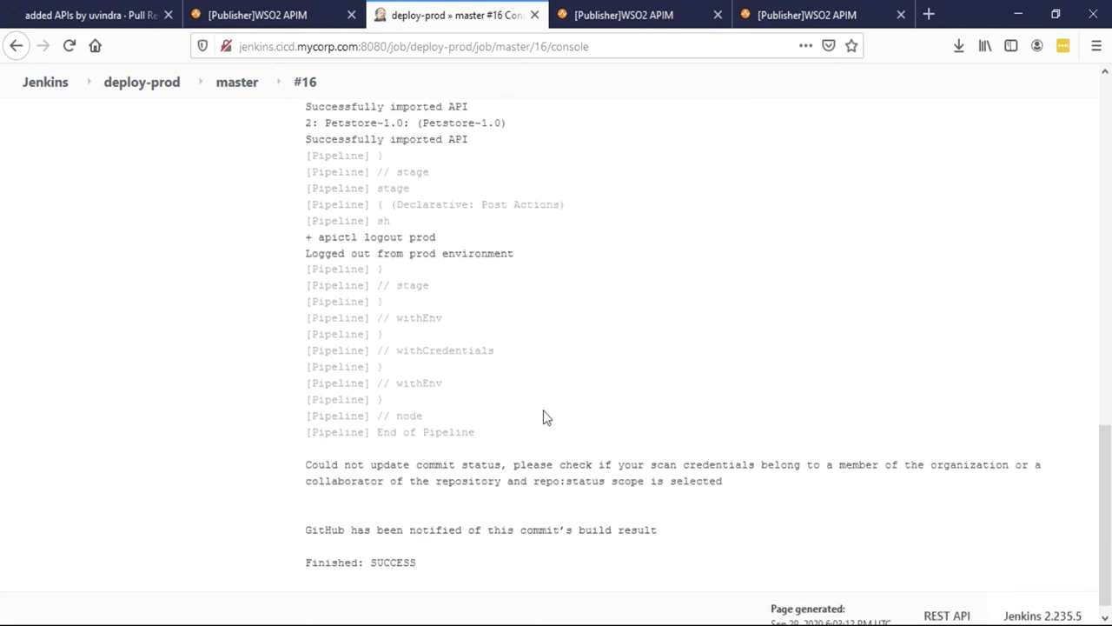
Step: In the prod WSO2 API Publisher, check MobileStore's overview, resources and production endpoint, then return to the API list
{"action": "left_click", "coordinate": [760, 17]}
{"action": "left_click", "coordinate": [163, 100]}
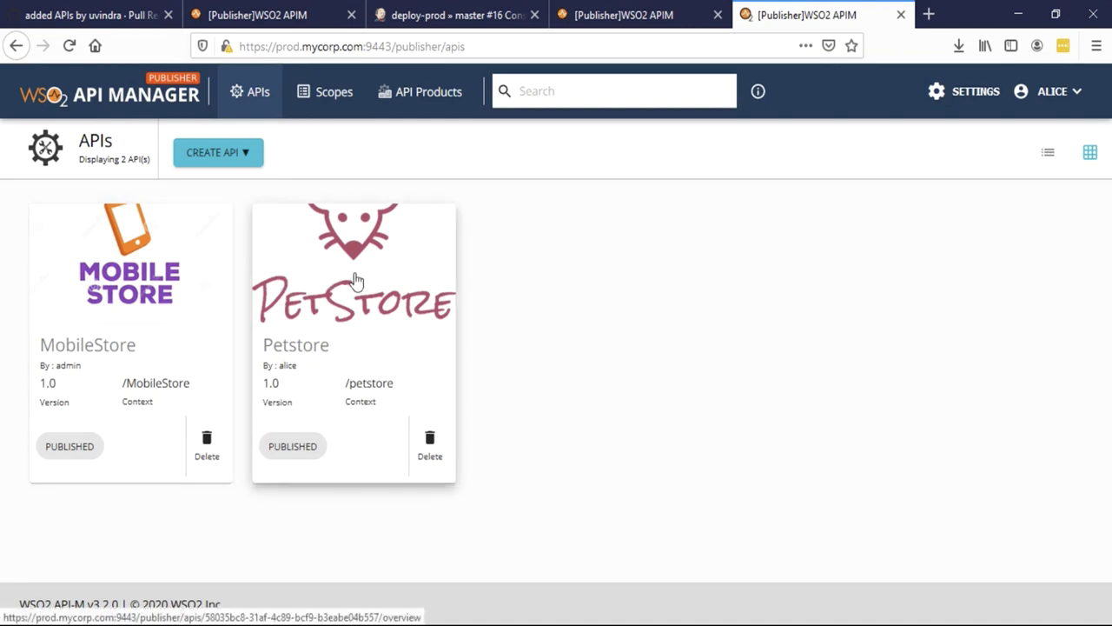
{"action": "left_click", "coordinate": [169, 303]}
{"action": "scroll", "coordinate": [329, 391], "scroll_direction": "down", "scroll_amount": 5}
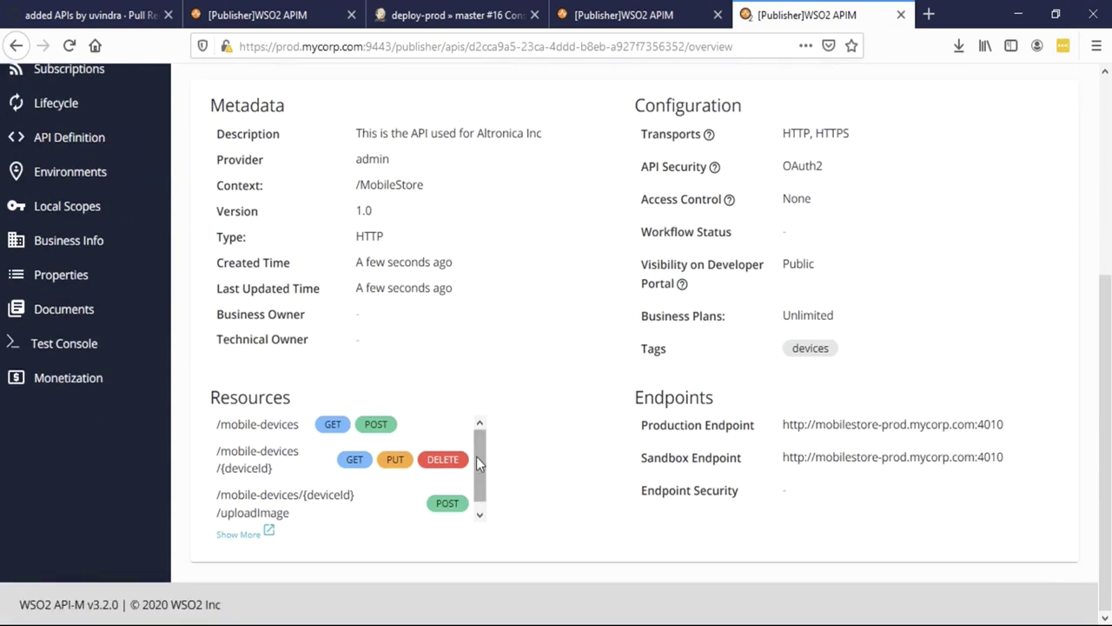
{"action": "left_click_drag", "start_coordinate": [483, 472], "coordinate": [489, 507]}
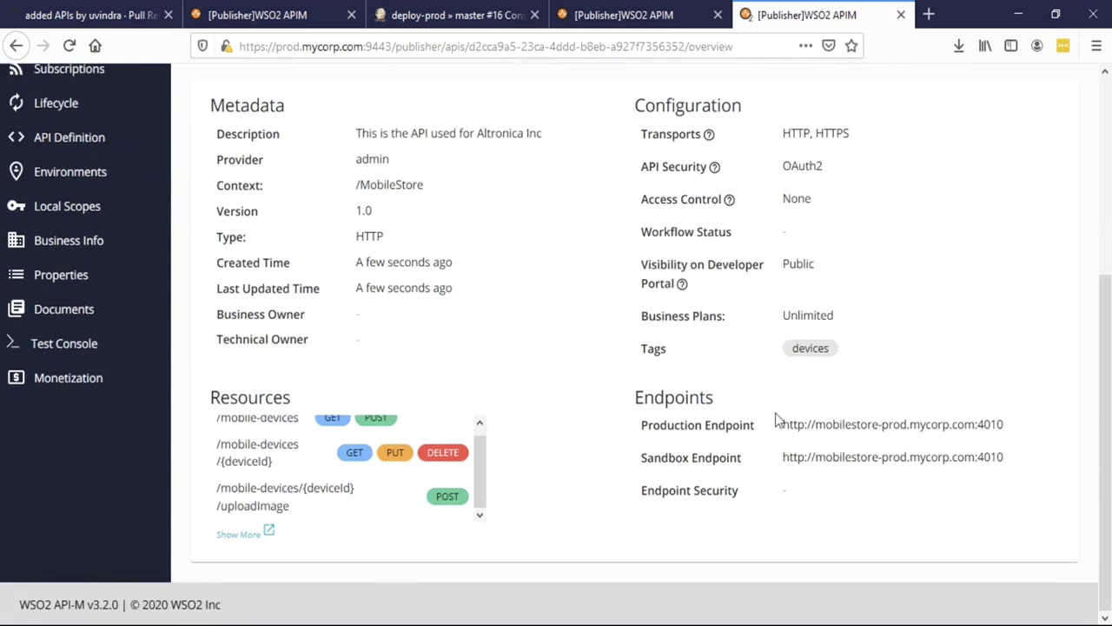
{"action": "left_click_drag", "start_coordinate": [782, 424], "coordinate": [1019, 432]}
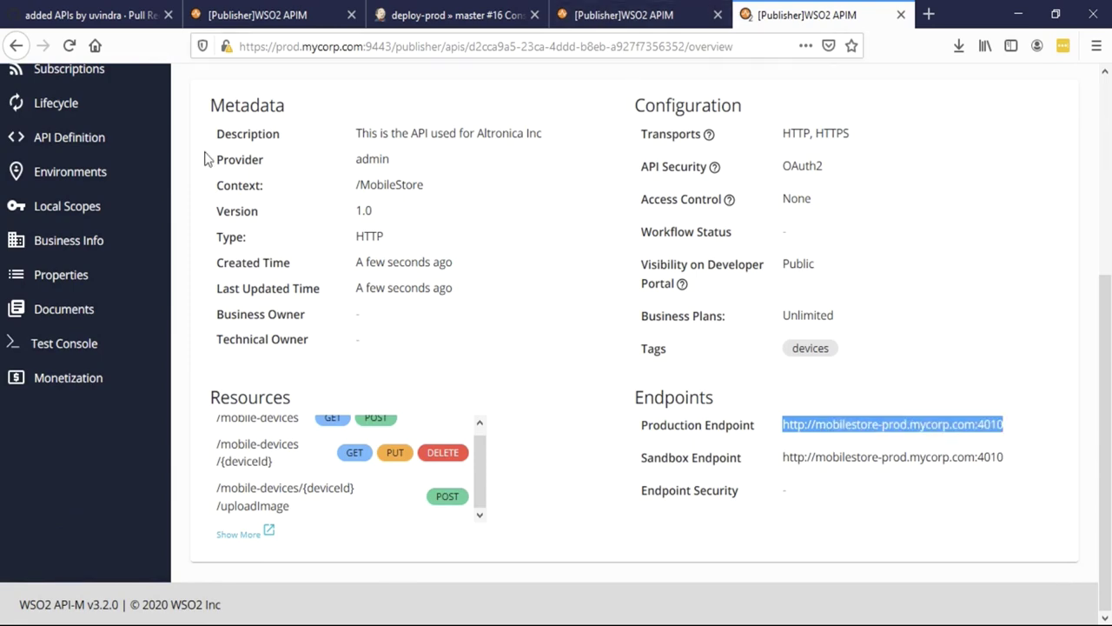
{"action": "scroll", "coordinate": [206, 161], "scroll_direction": "up", "scroll_amount": 4}
{"action": "left_click", "coordinate": [115, 103]}
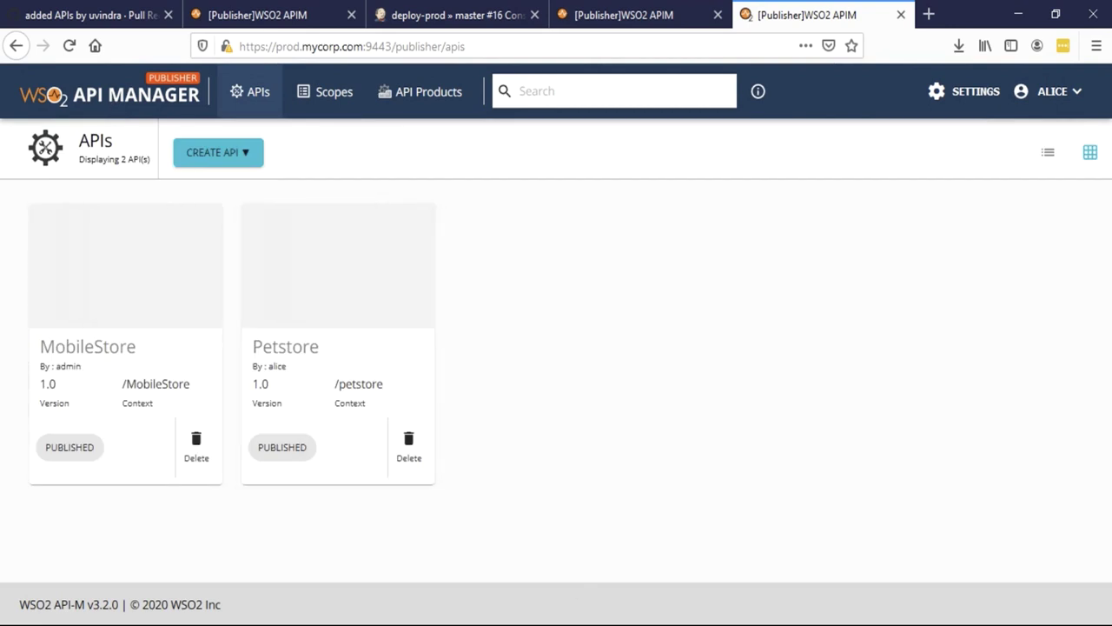
Step: Switch to the demo-stuff workspace in Visual Studio Code and open mobilestore.yaml from the modify folder
{"action": "mouse_move", "coordinate": [619, 625]}
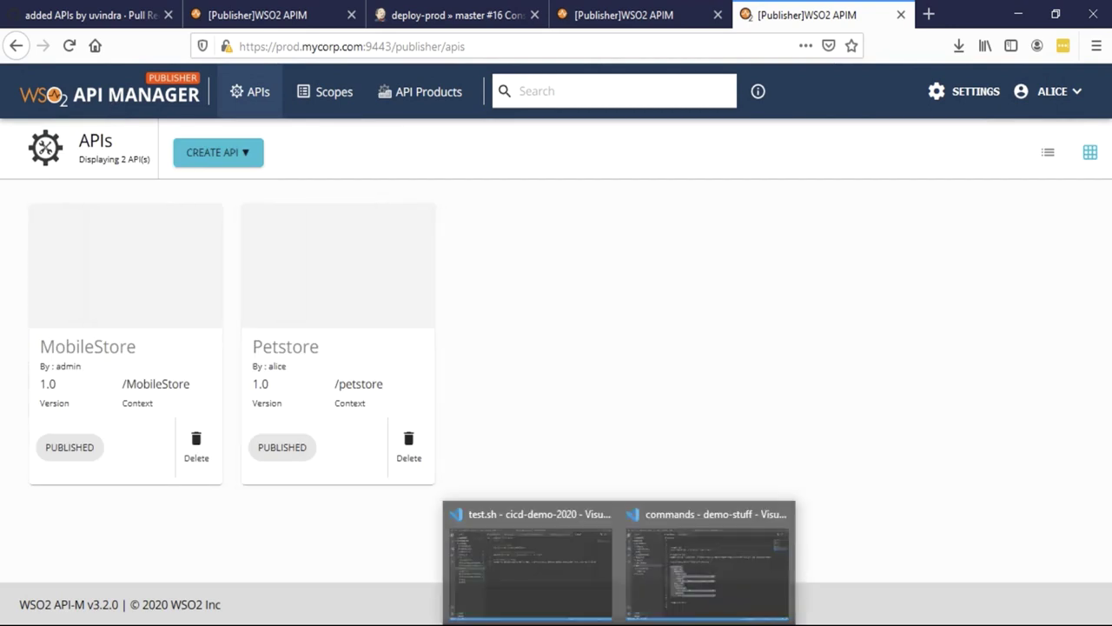
{"action": "left_click", "coordinate": [681, 570]}
{"action": "left_click", "coordinate": [348, 263]}
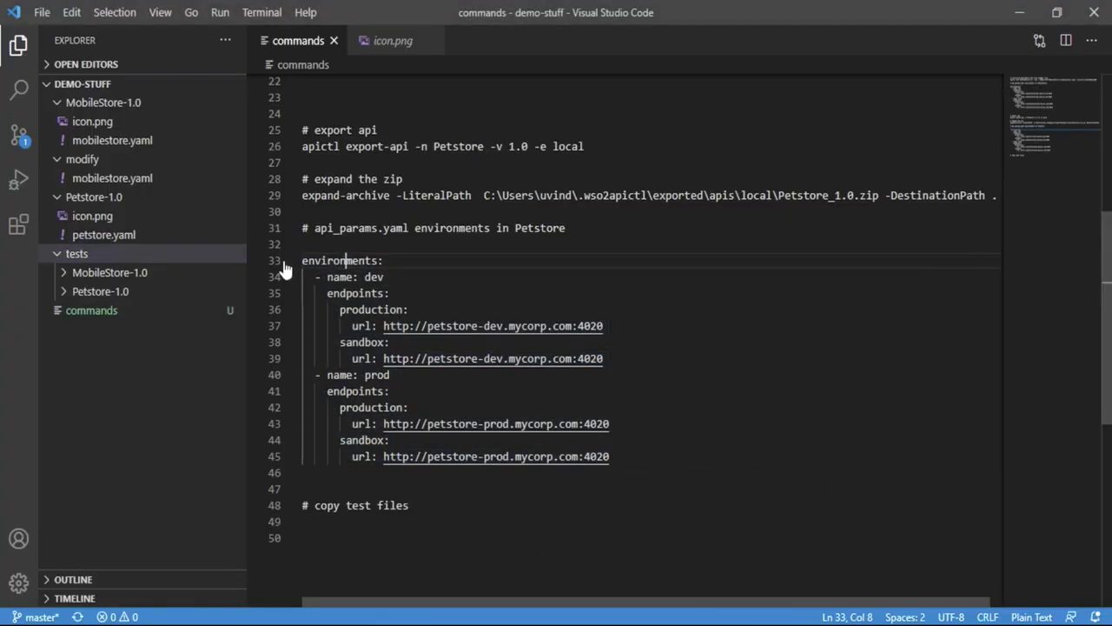
{"action": "left_click", "coordinate": [119, 179]}
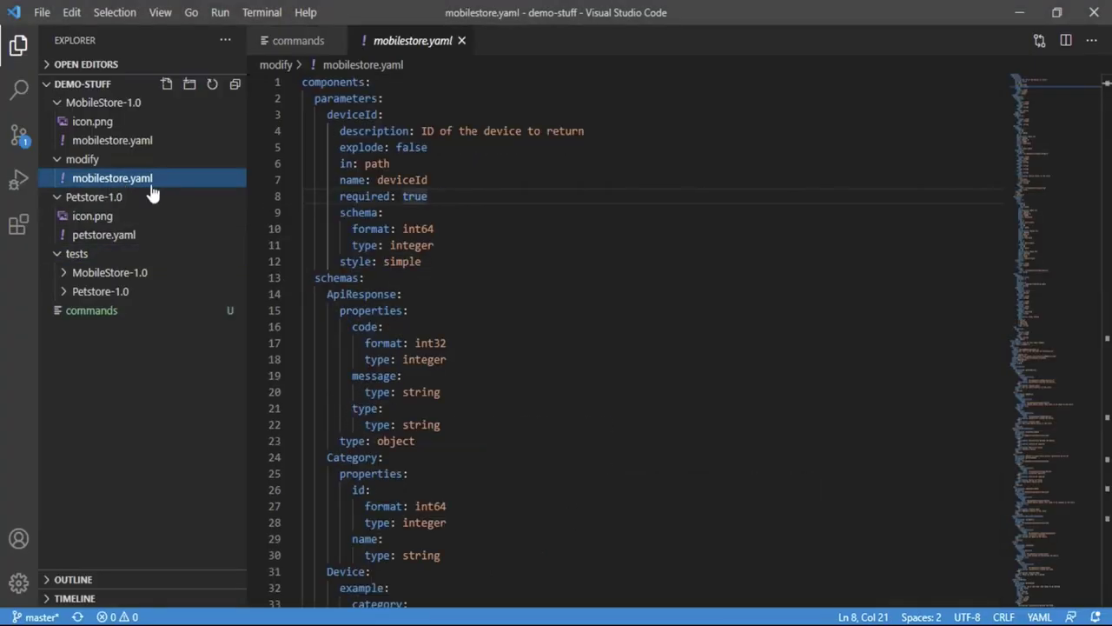
Step: Examine the /orders POST and /orders/{orderId} DELETE definitions in the modify folder's mobilestore.yaml
{"action": "left_click", "coordinate": [484, 250]}
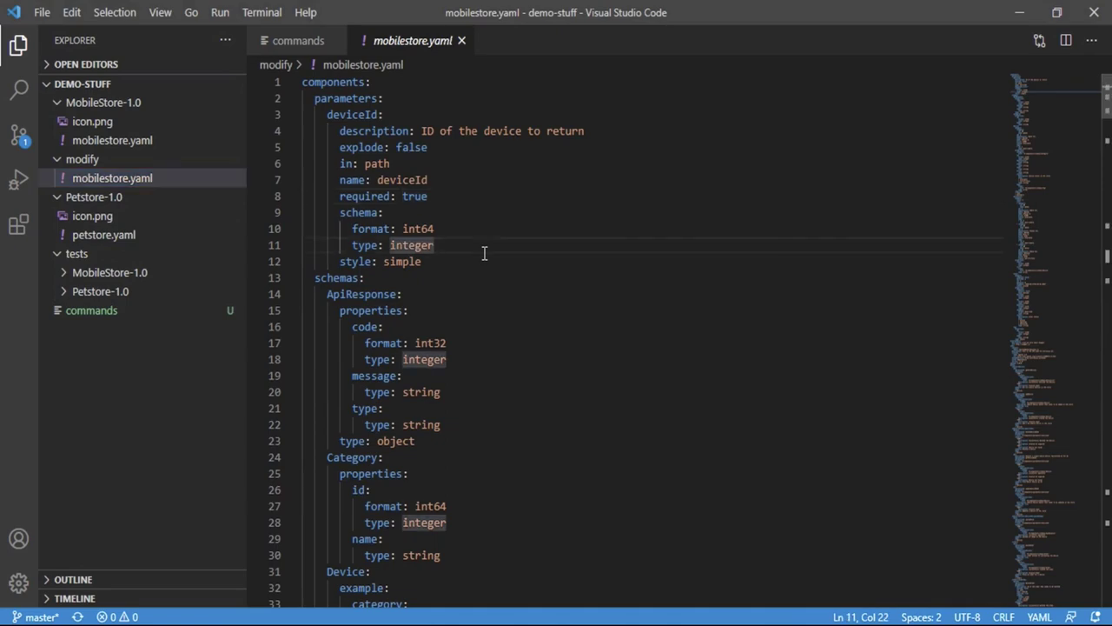
{"action": "scroll", "coordinate": [508, 202], "scroll_direction": "down", "scroll_amount": 2}
{"action": "scroll", "coordinate": [509, 202], "scroll_direction": "down", "scroll_amount": 5}
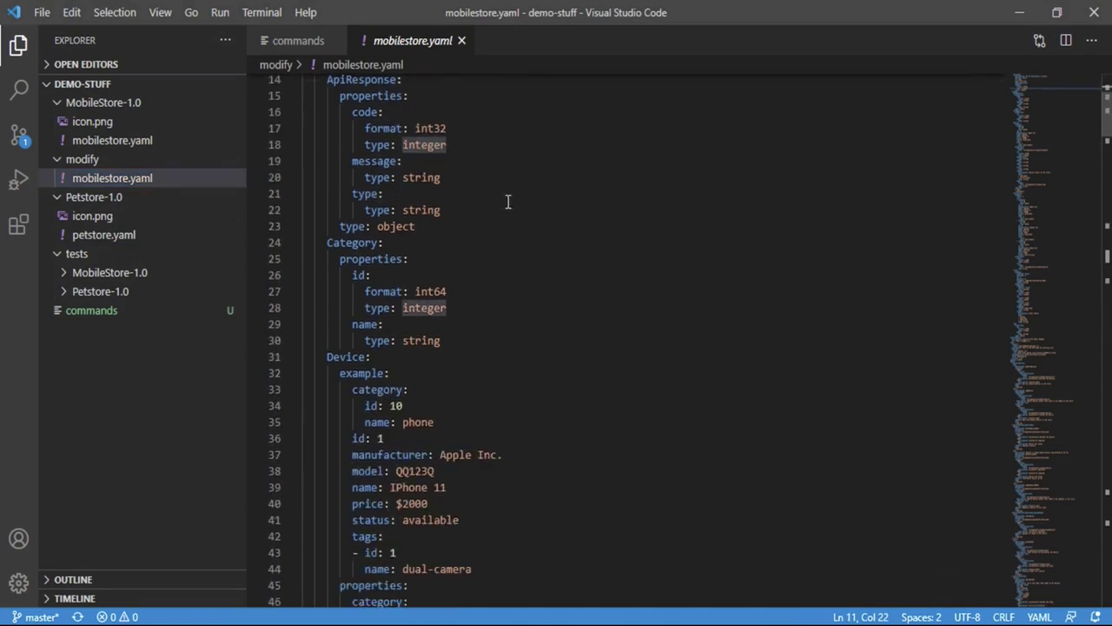
{"action": "scroll", "coordinate": [1060, 148], "scroll_direction": "down", "scroll_amount": 4}
{"action": "left_click_drag", "start_coordinate": [1059, 159], "coordinate": [1083, 459]}
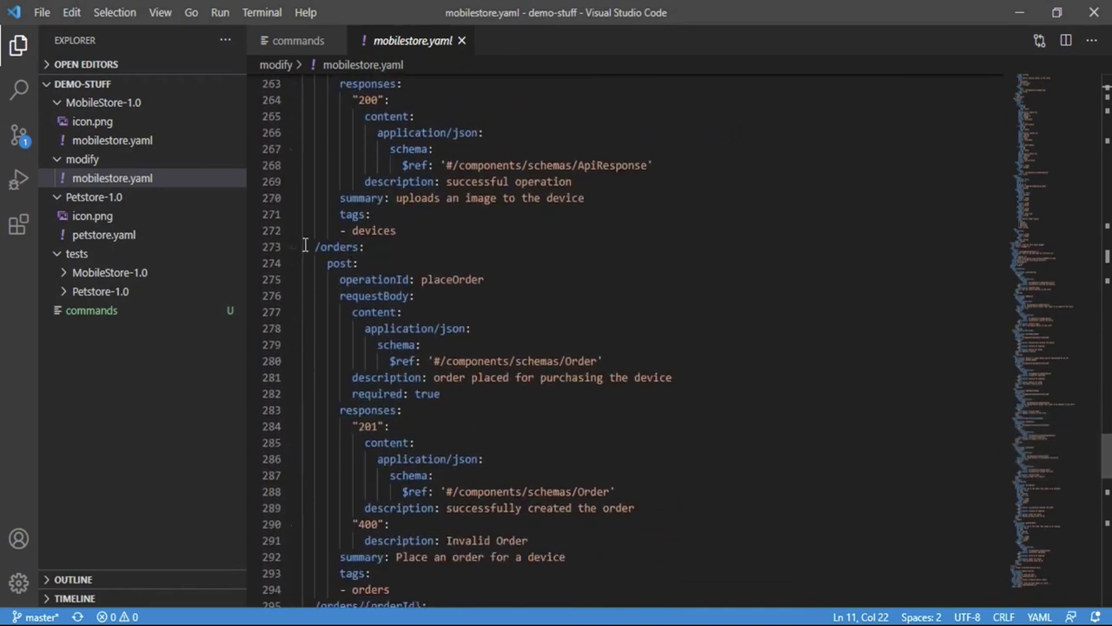
{"action": "left_click_drag", "start_coordinate": [307, 243], "coordinate": [508, 540]}
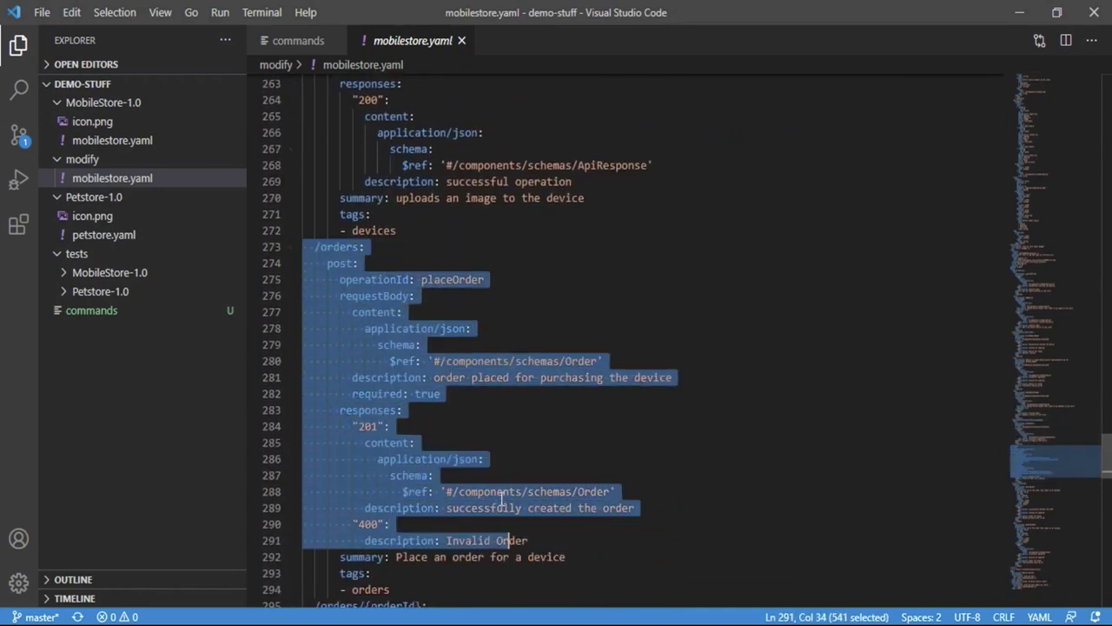
{"action": "scroll", "coordinate": [497, 491], "scroll_direction": "down", "scroll_amount": 3}
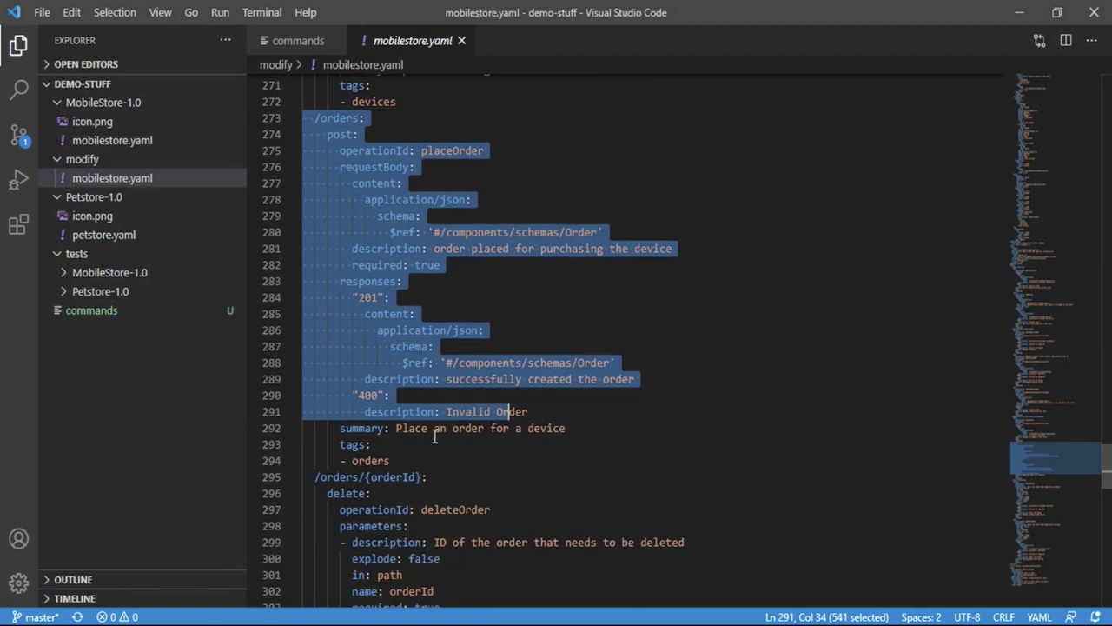
{"action": "scroll", "coordinate": [433, 433], "scroll_direction": "down", "scroll_amount": 5}
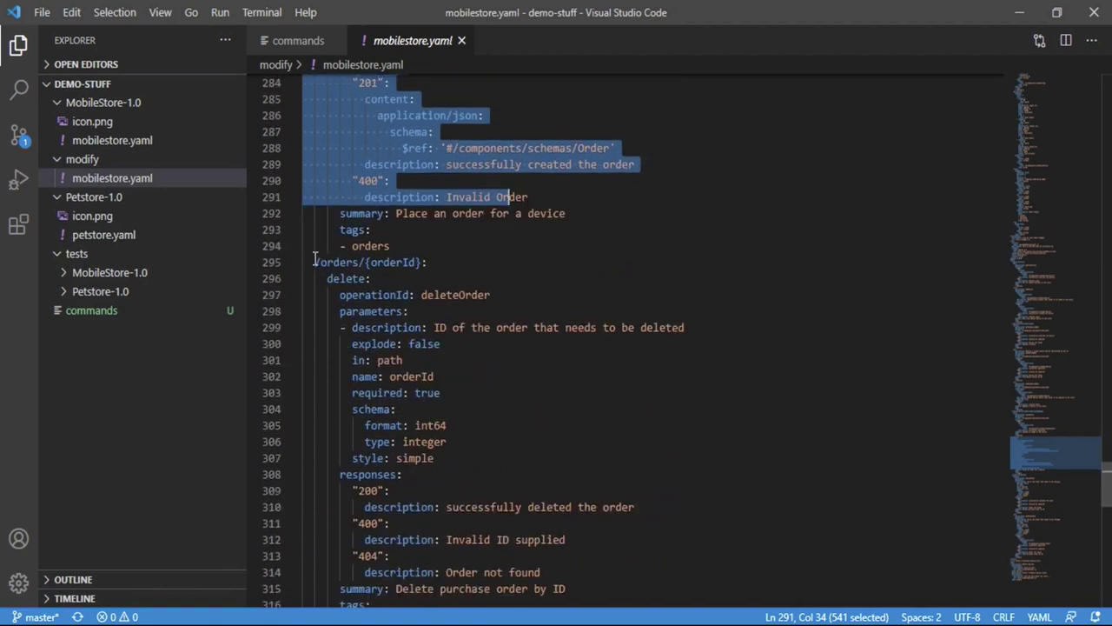
{"action": "scroll", "coordinate": [322, 270], "scroll_direction": "up", "scroll_amount": 6}
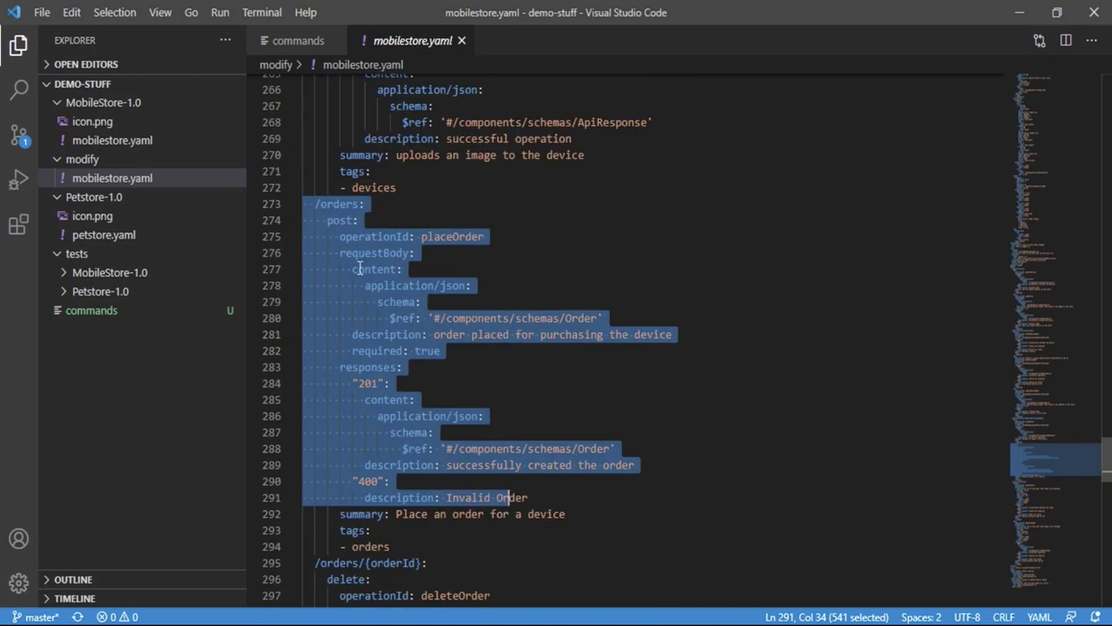
{"action": "scroll", "coordinate": [359, 270], "scroll_direction": "down", "scroll_amount": 1}
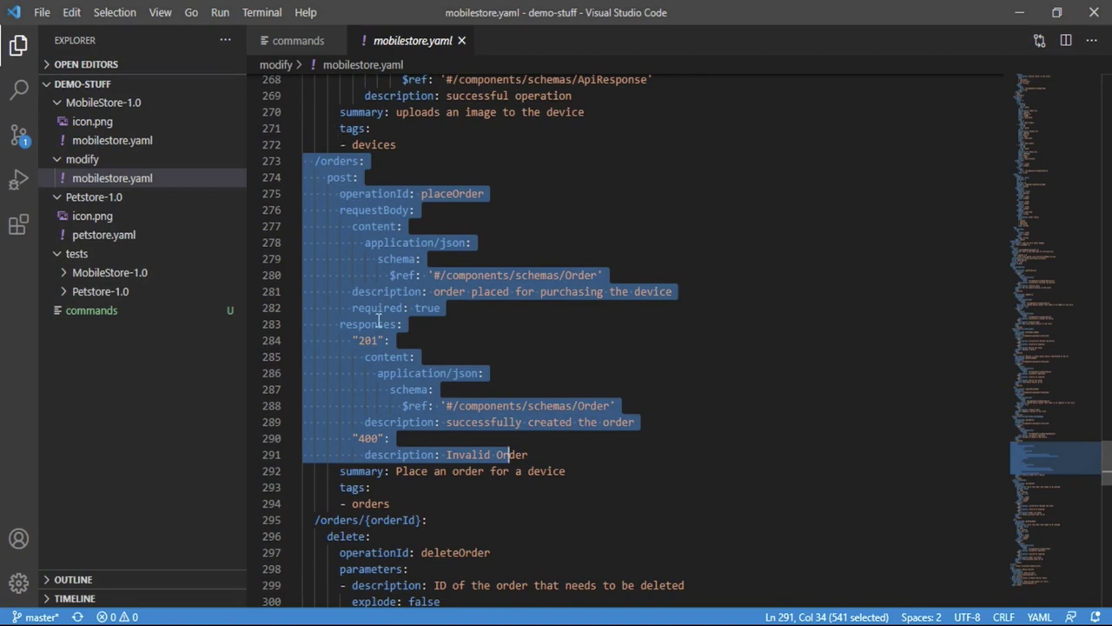
{"action": "scroll", "coordinate": [379, 323], "scroll_direction": "down", "scroll_amount": 5}
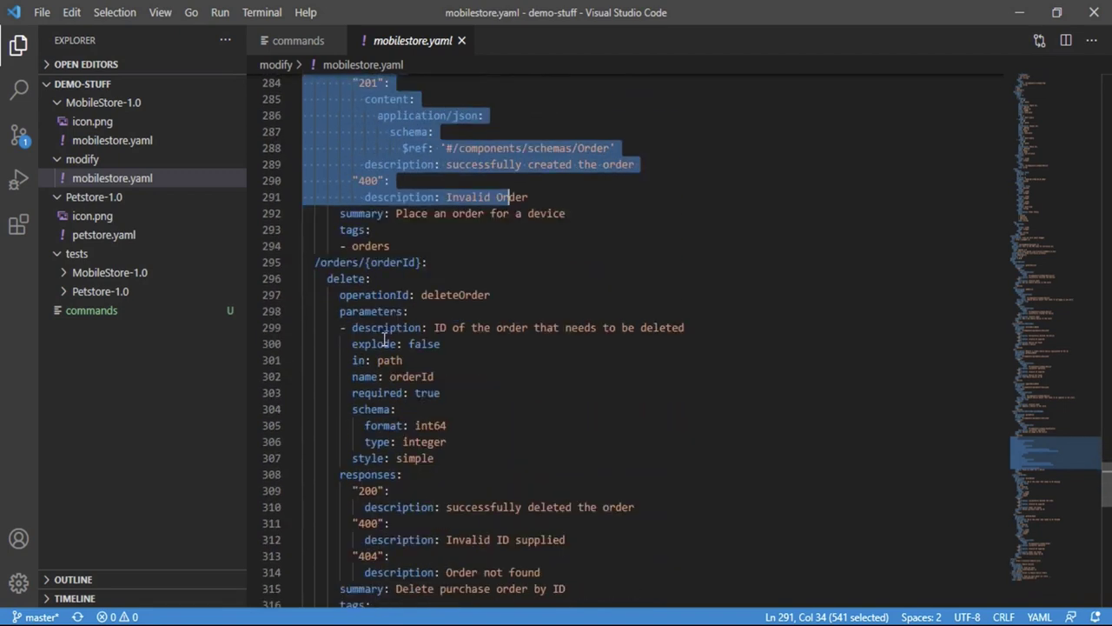
{"action": "scroll", "coordinate": [385, 337], "scroll_direction": "down", "scroll_amount": 2}
{"action": "left_click", "coordinate": [401, 372]}
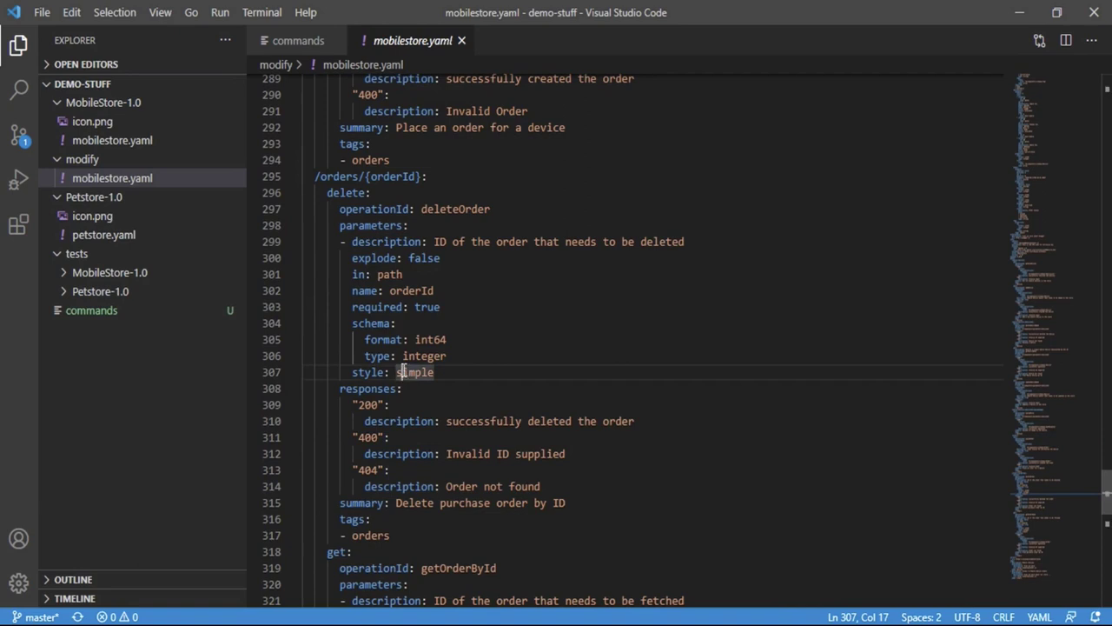
Step: Replace all content of MobileStore-1.0/Meta-information/swagger.yaml in the cicd-demo-2020 workspace with the full content of modify/mobilestore.yaml
{"action": "key", "text": "ctrl+a"}
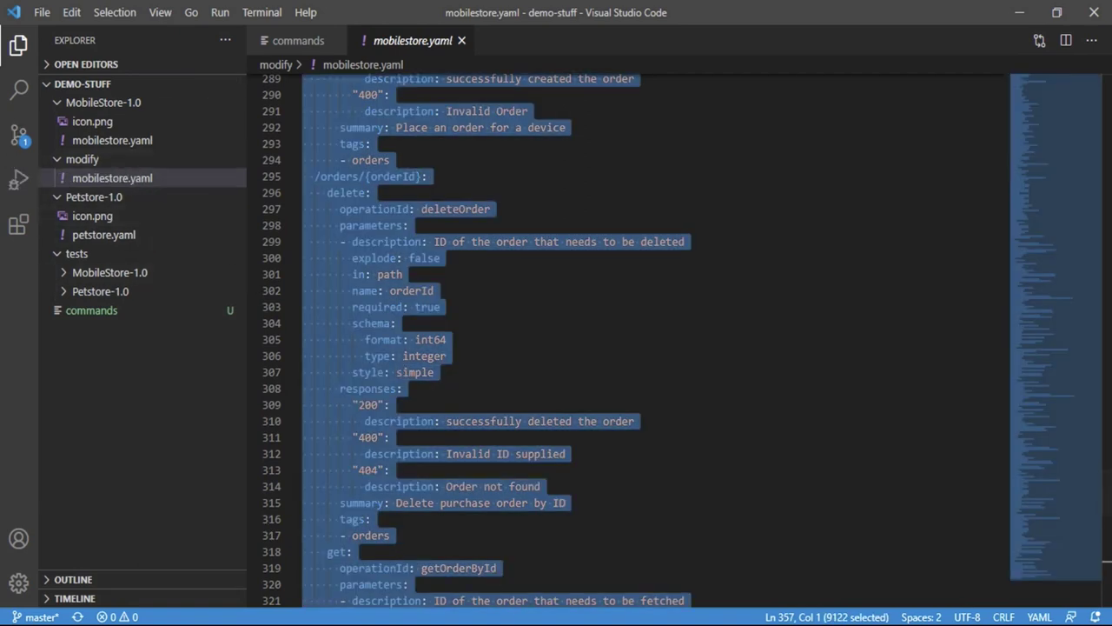
{"action": "mouse_move", "coordinate": [519, 606]}
{"action": "left_click", "coordinate": [502, 578]}
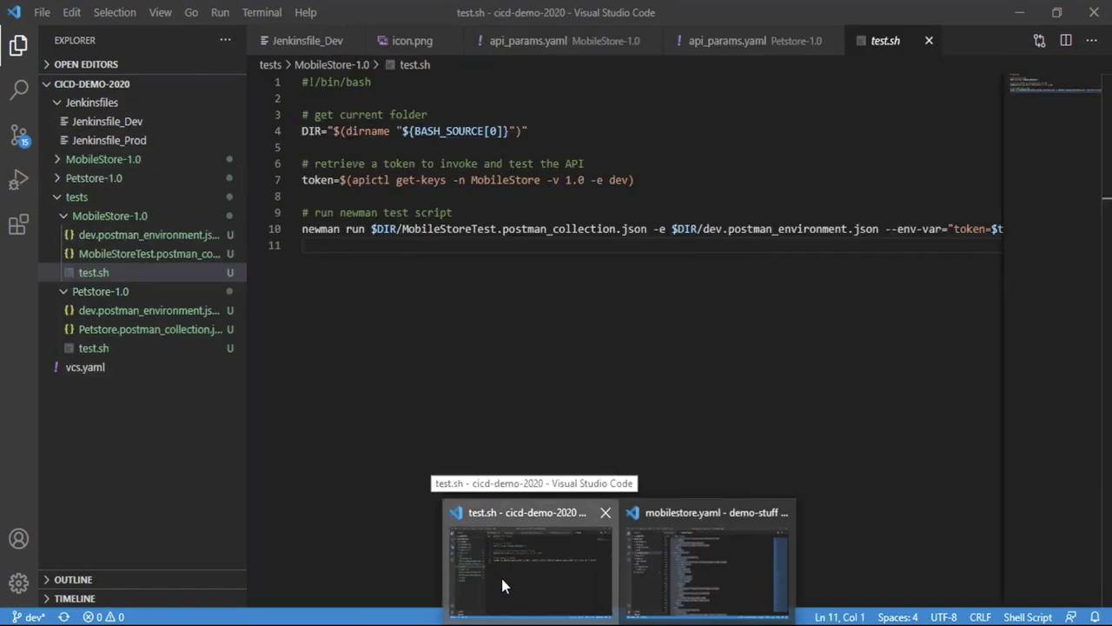
{"action": "left_click", "coordinate": [103, 161]}
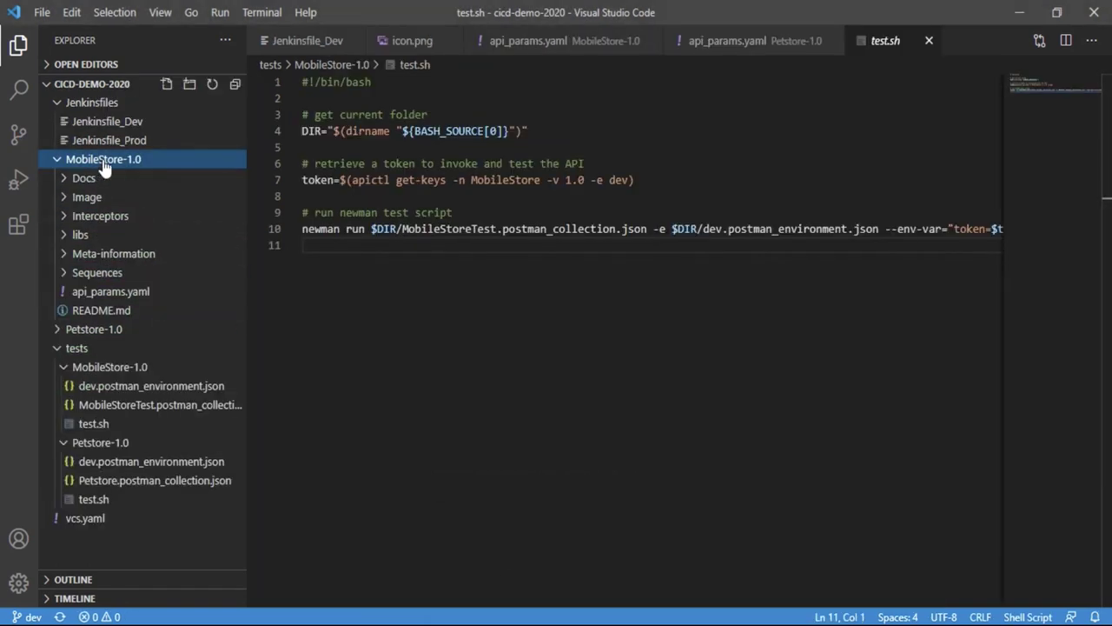
{"action": "left_click", "coordinate": [113, 254]}
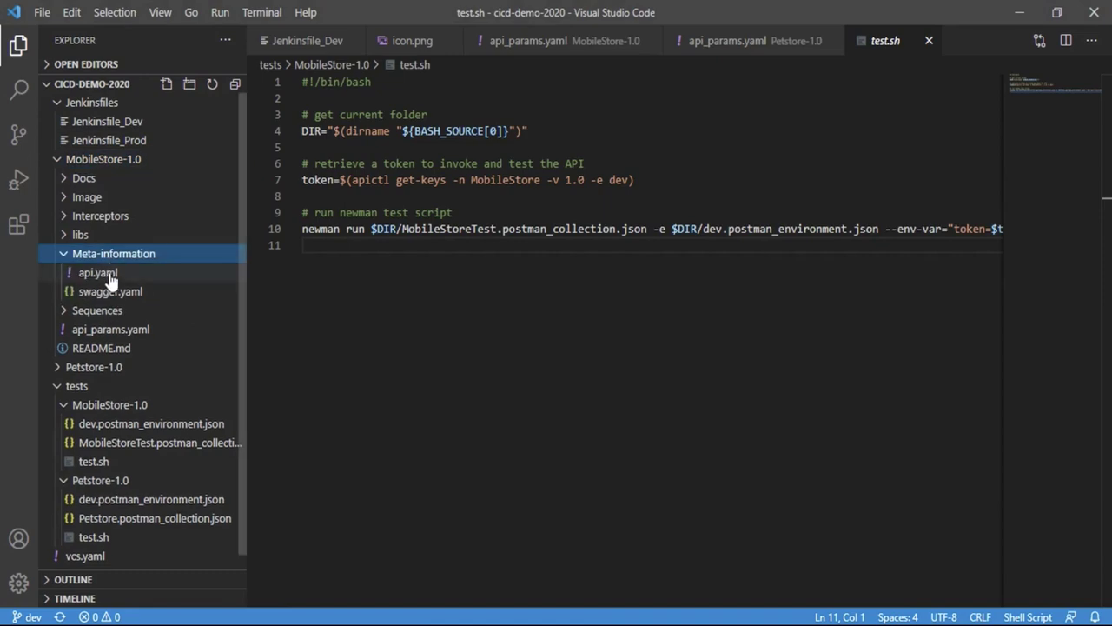
{"action": "left_click", "coordinate": [110, 292]}
{"action": "left_click", "coordinate": [504, 290]}
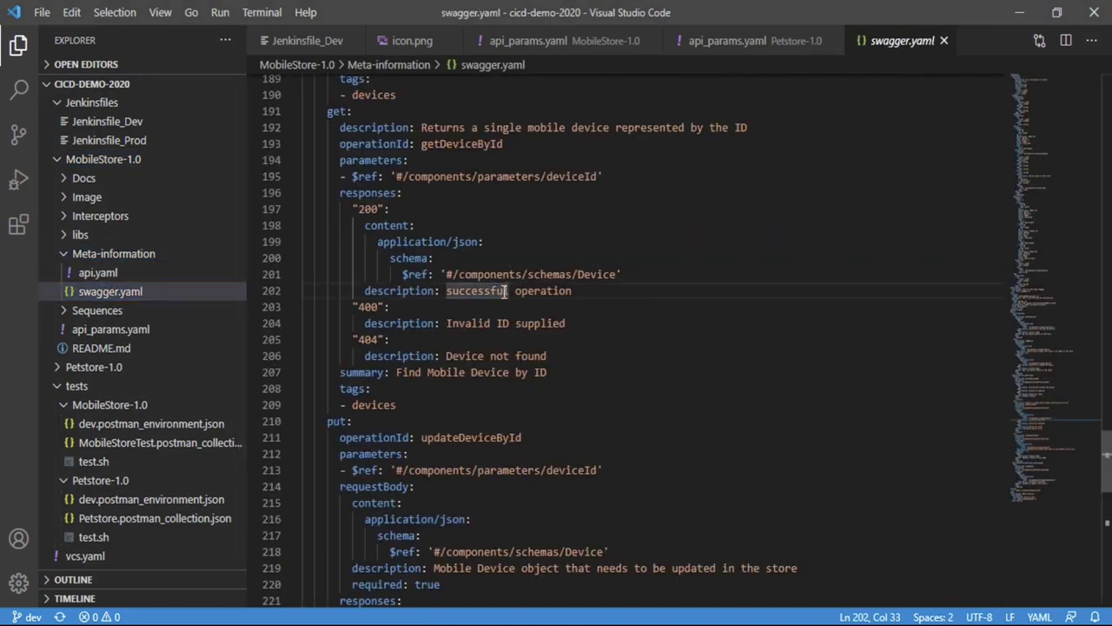
{"action": "key", "text": "ctrl+a"}
{"action": "key", "text": "ctrl+v"}
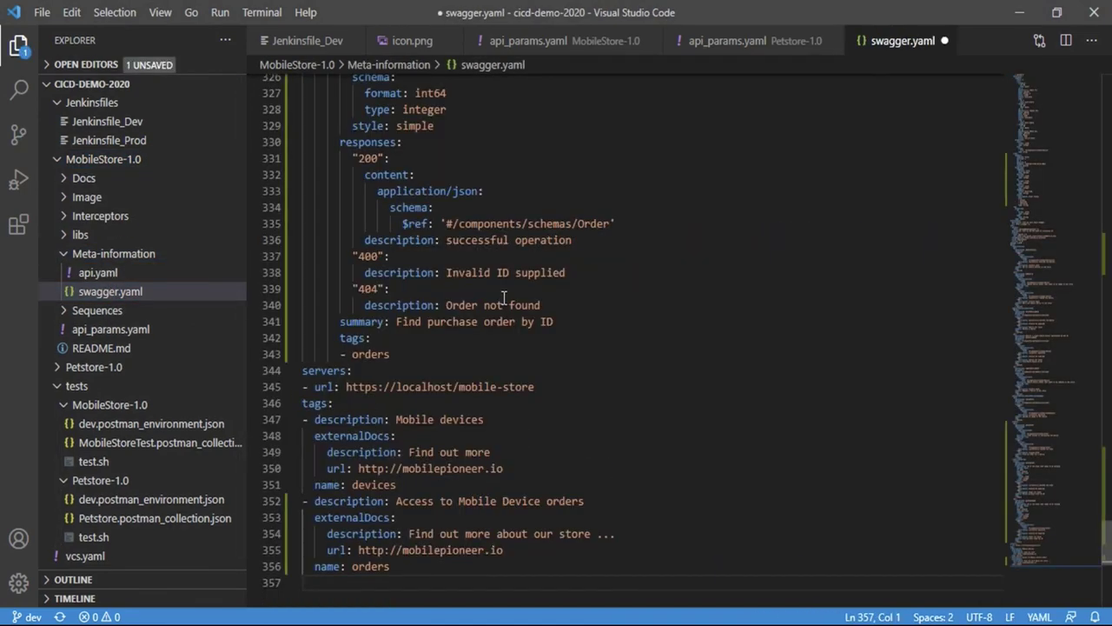
Step: Review the pasted /orders POST and /orders/{orderId} DELETE and GET resources in swagger.yaml, and save the file
{"action": "scroll", "coordinate": [504, 339], "scroll_direction": "up", "scroll_amount": 10}
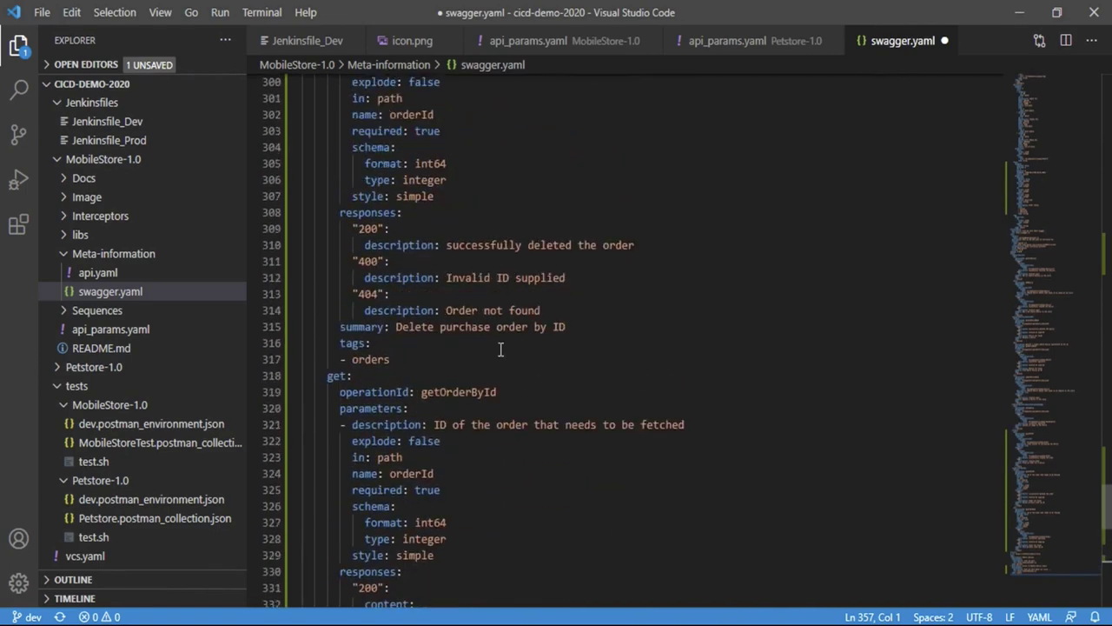
{"action": "scroll", "coordinate": [499, 350], "scroll_direction": "up", "scroll_amount": 10}
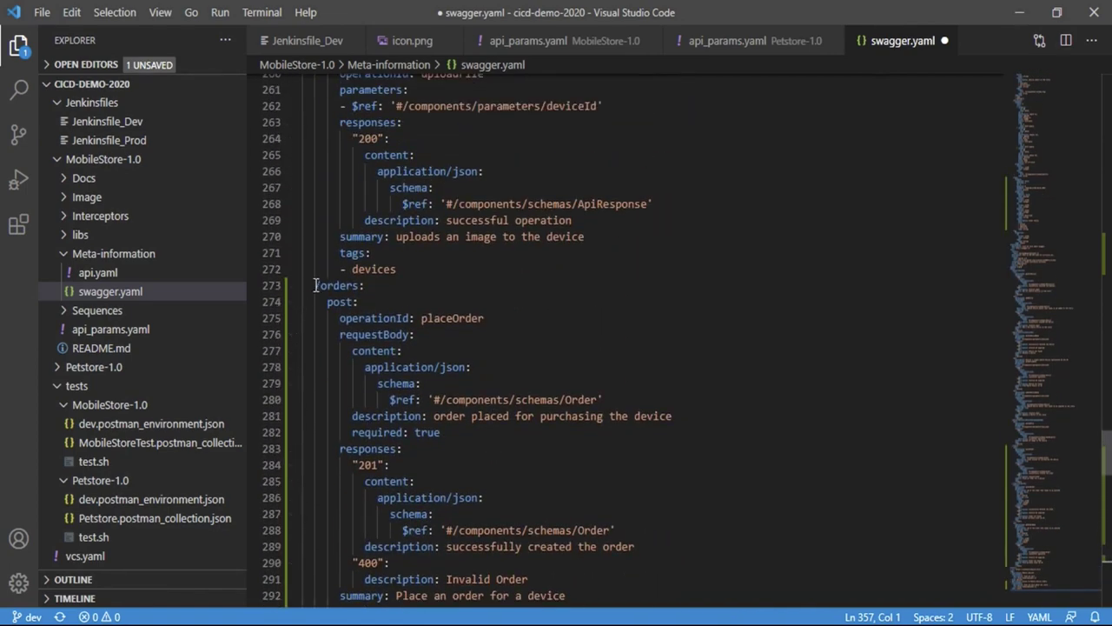
{"action": "left_click_drag", "start_coordinate": [314, 286], "coordinate": [451, 384]}
{"action": "scroll", "coordinate": [453, 392], "scroll_direction": "down", "scroll_amount": 3}
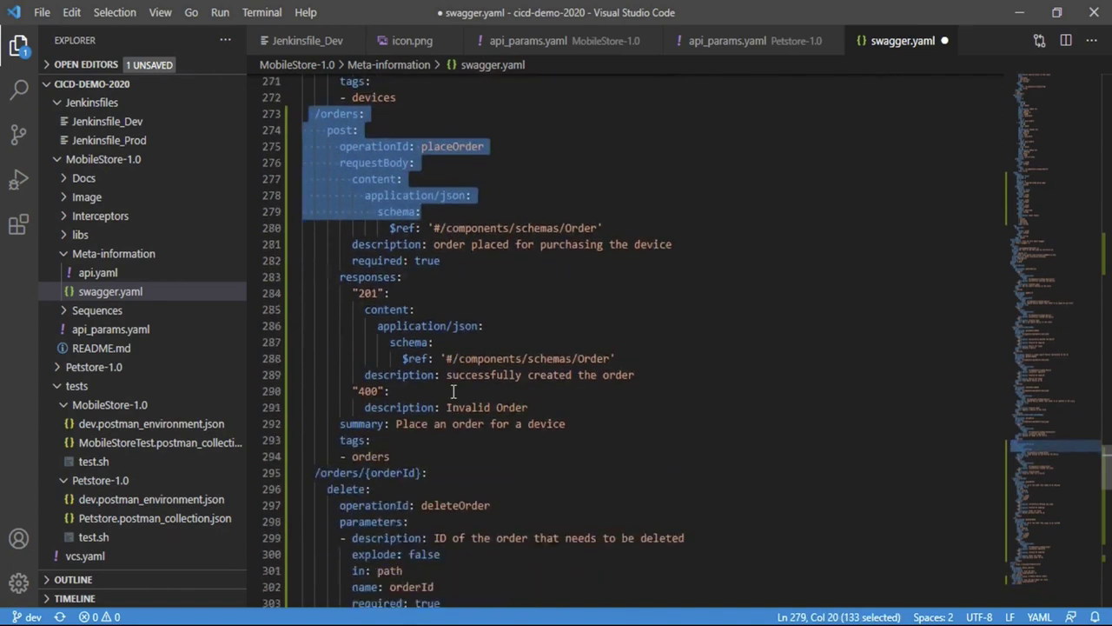
{"action": "scroll", "coordinate": [453, 392], "scroll_direction": "down", "scroll_amount": 6}
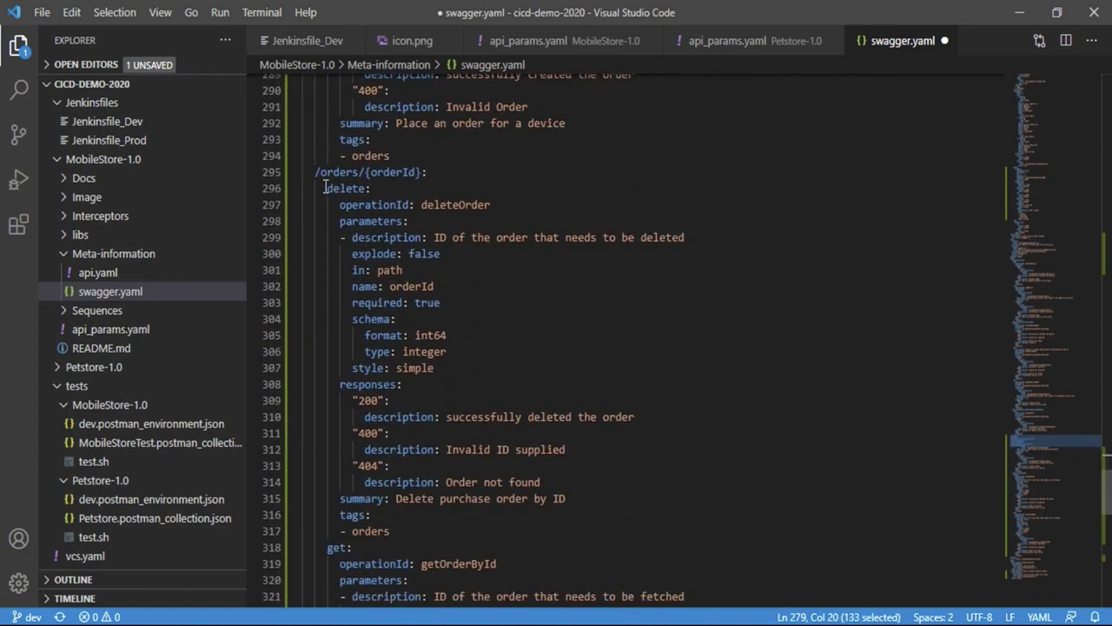
{"action": "left_click_drag", "start_coordinate": [315, 173], "coordinate": [467, 325]}
{"action": "scroll", "coordinate": [467, 328], "scroll_direction": "down", "scroll_amount": 8}
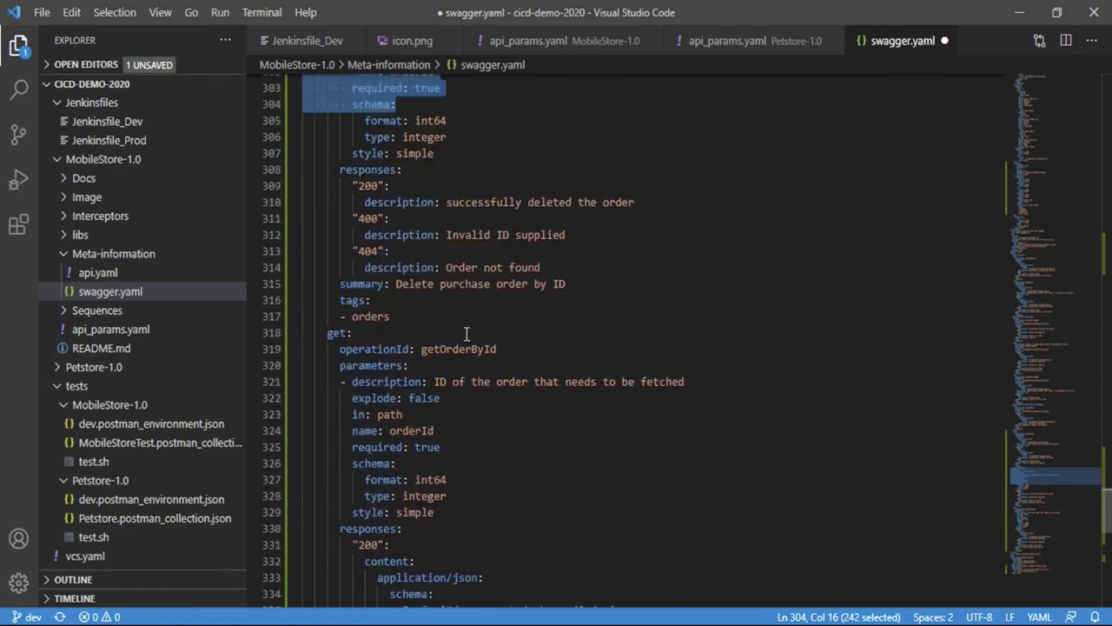
{"action": "left_click_drag", "start_coordinate": [323, 162], "coordinate": [452, 259]}
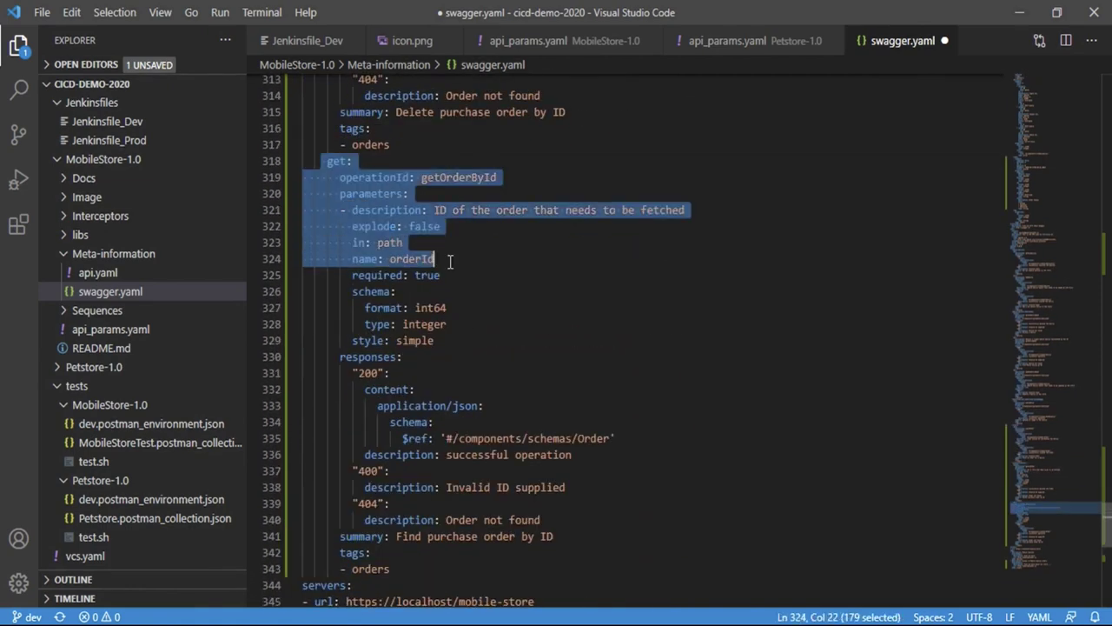
{"action": "scroll", "coordinate": [467, 293], "scroll_direction": "down", "scroll_amount": 4}
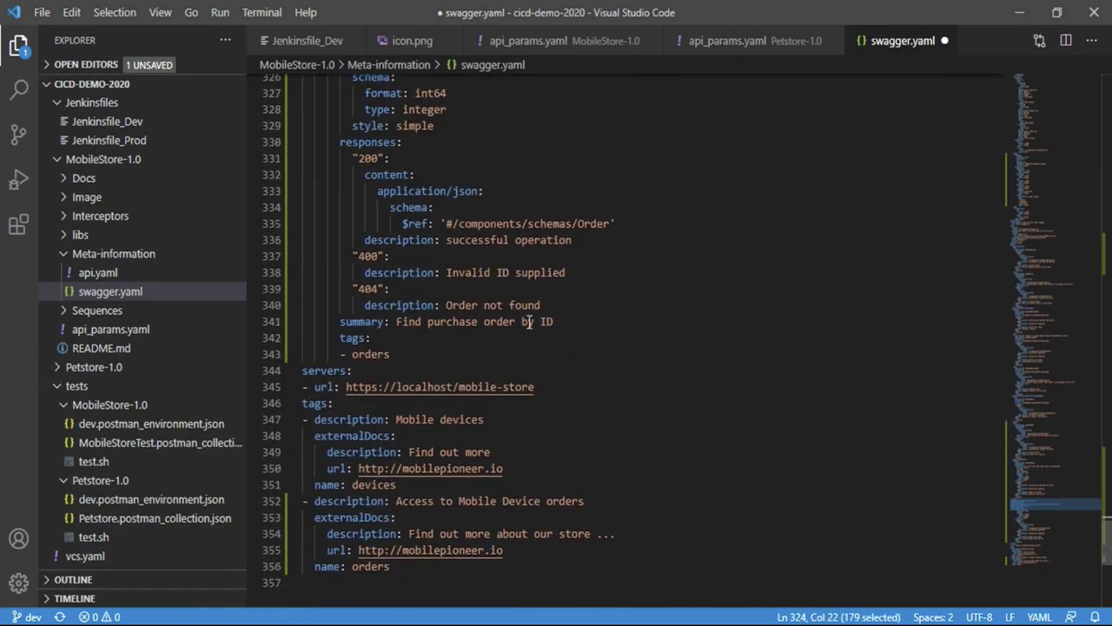
{"action": "key", "text": "ctrl+s"}
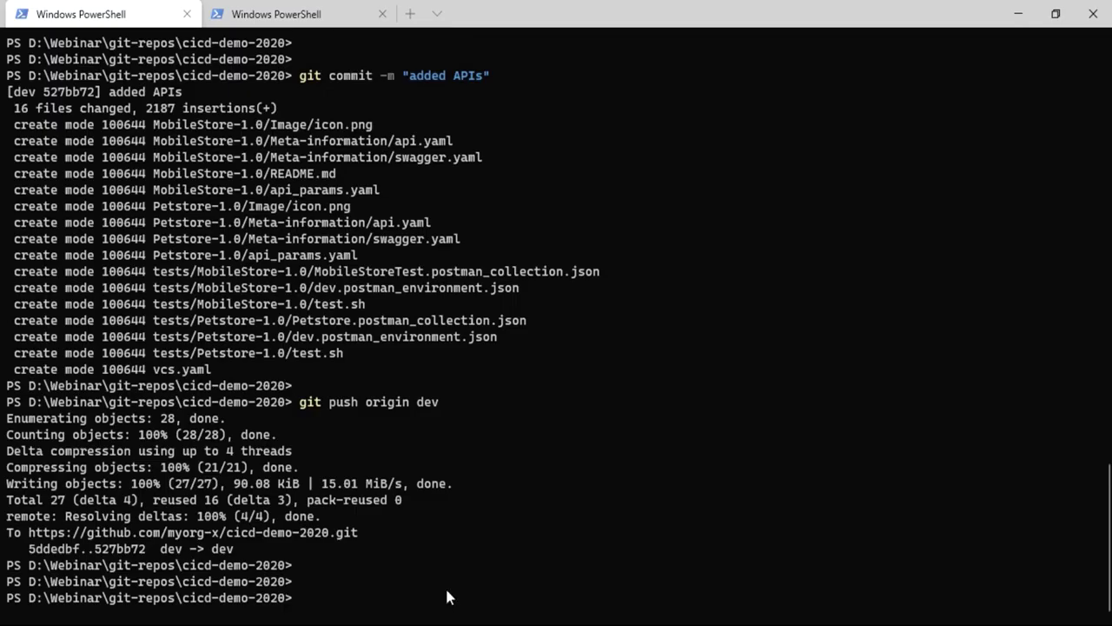
Step: Check the git status of the cicd-demo-2020 repository and stage all changes with "git add ."
{"action": "type", "text": "git status"}
{"action": "key", "text": "Return"}
{"action": "key", "text": "Return"}
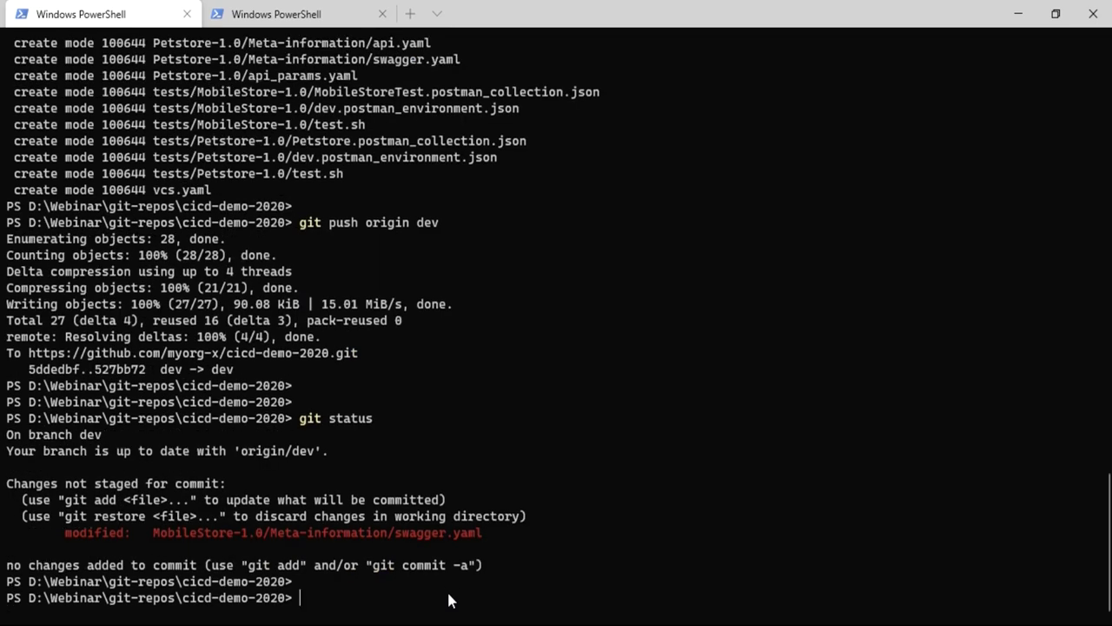
{"action": "key", "text": "Return"}
{"action": "type", "text": "git add ."}
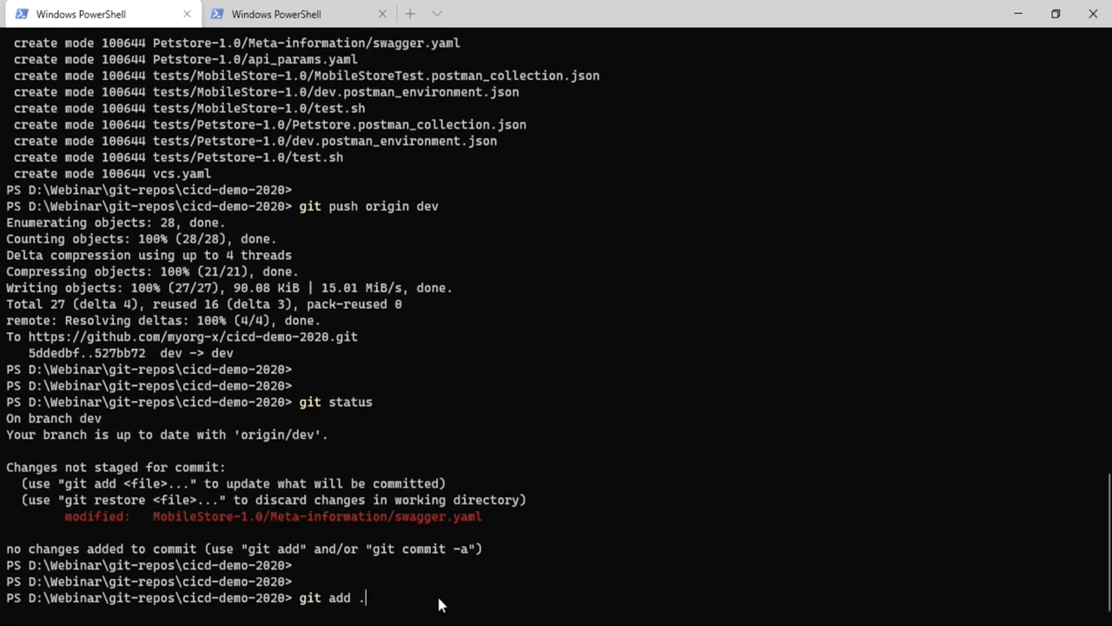
{"action": "key", "text": "Return"}
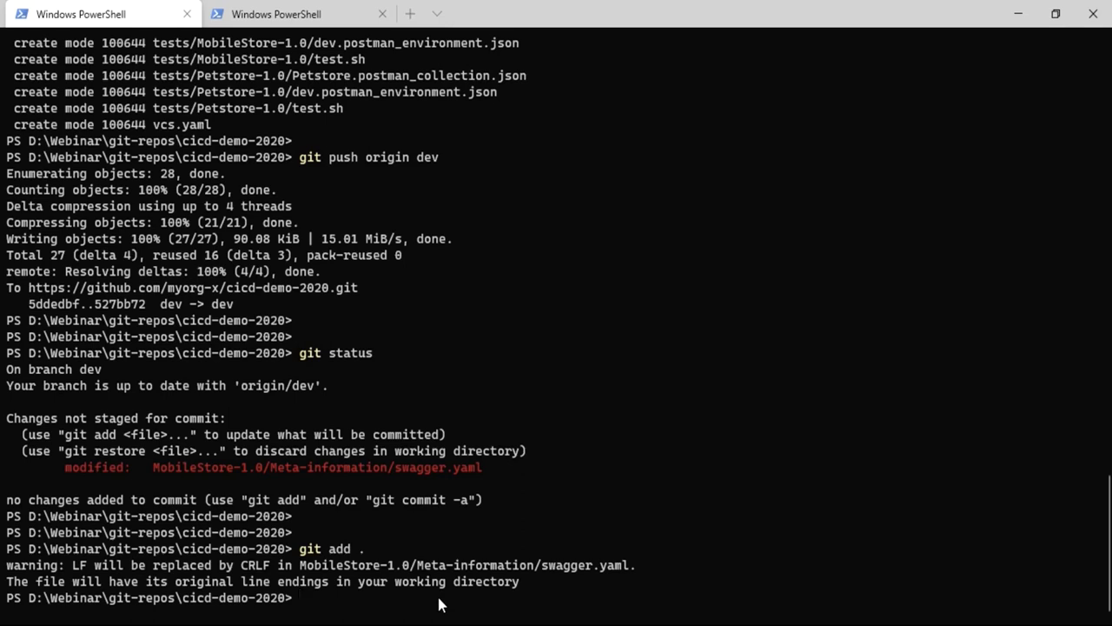
{"action": "key", "text": "Return"}
Step: Commit the staged change with the message "changed swagger of mobilestore API"
{"action": "type", "text": "git "}
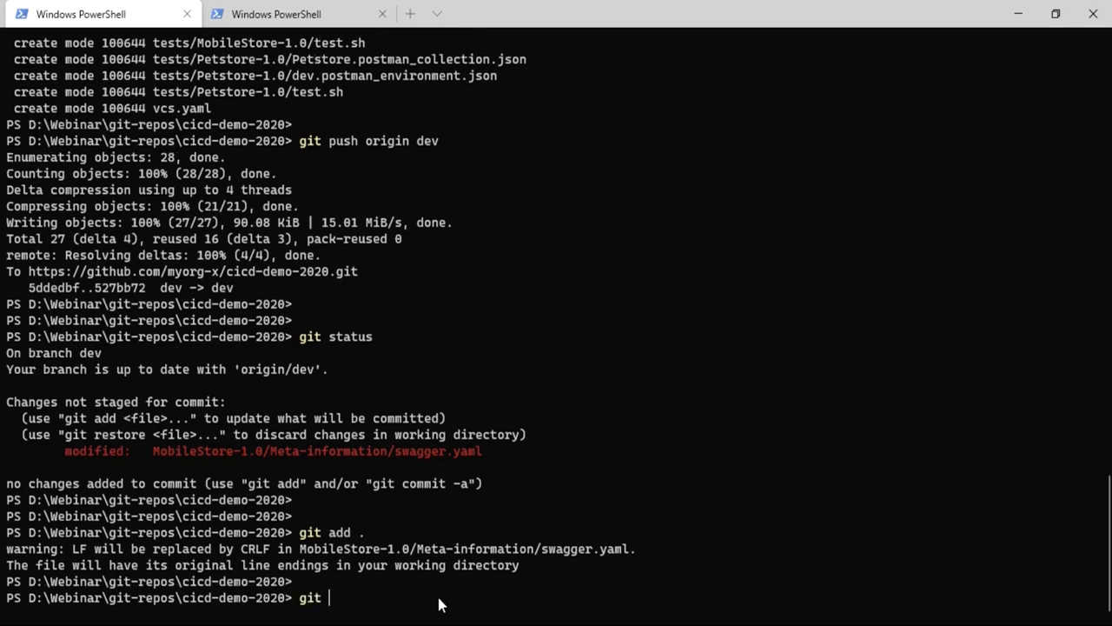
{"action": "type", "text": "commit -m \"changed "}
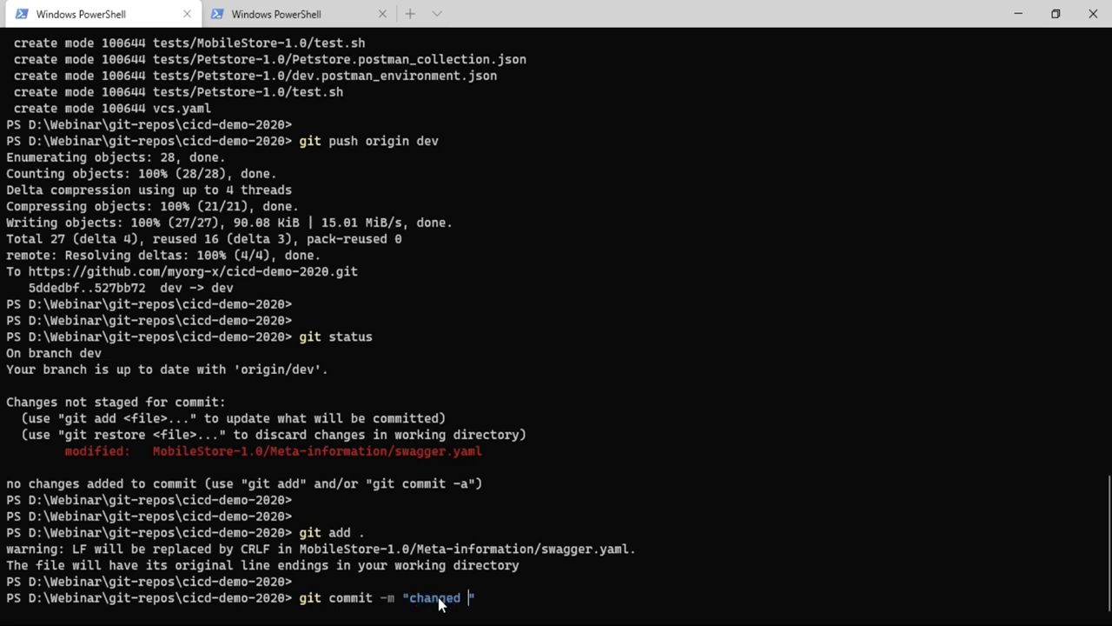
{"action": "type", "text": "swagger of m"}
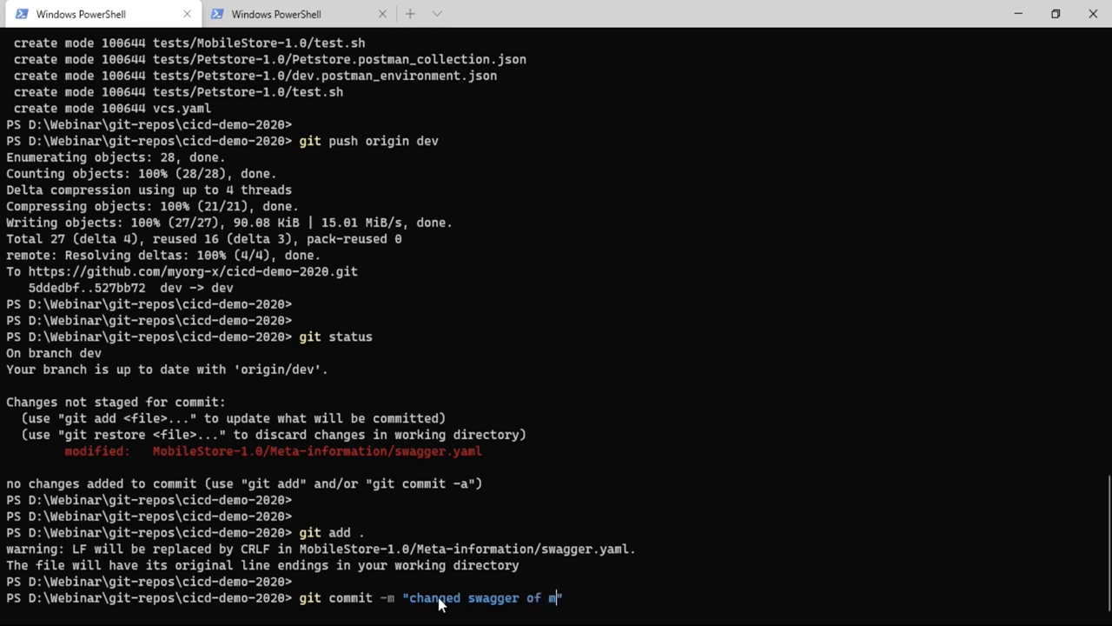
{"action": "type", "text": "obilestore API"}
{"action": "key", "text": "Return"}
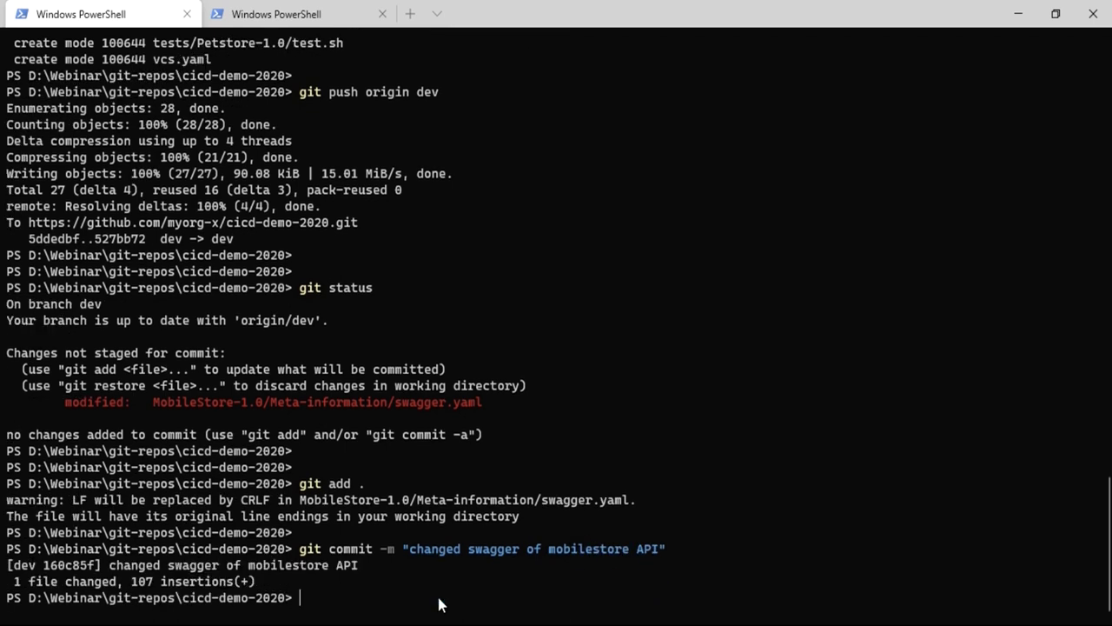
Step: Push the dev branch to origin and bring up the overview of open windows
{"action": "key", "text": "Return"}
{"action": "key", "text": "Return"}
{"action": "type", "text": "git"}
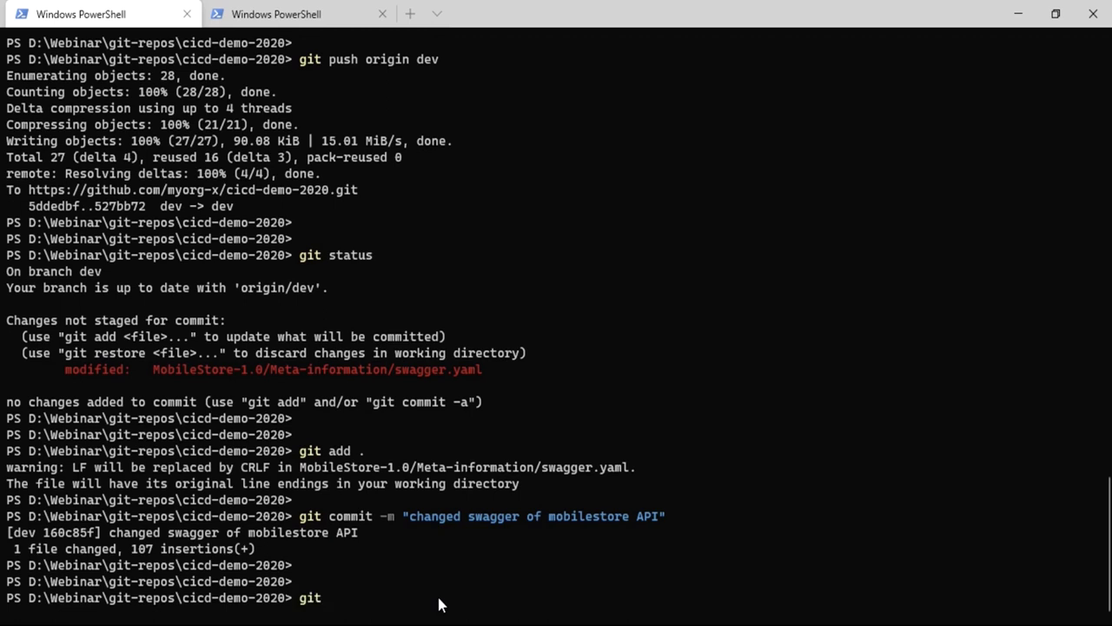
{"action": "type", "text": " push origin dev"}
{"action": "key", "text": "Return"}
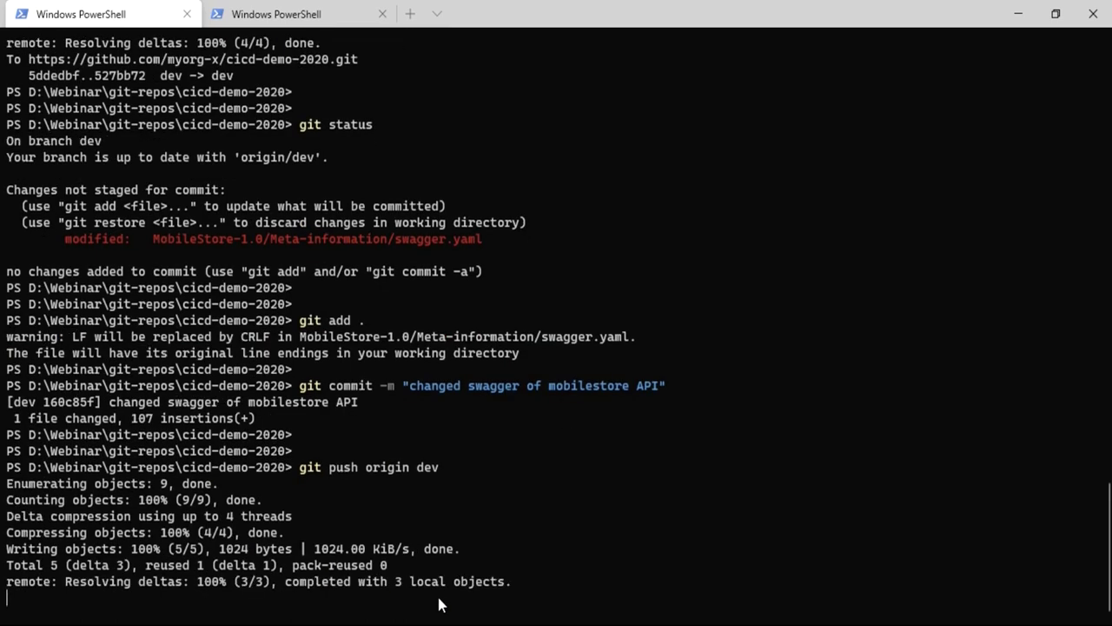
{"action": "key", "text": "Return"}
{"action": "key", "text": "Return"}
{"action": "key", "text": "Return"}
{"action": "key", "text": "Return"}
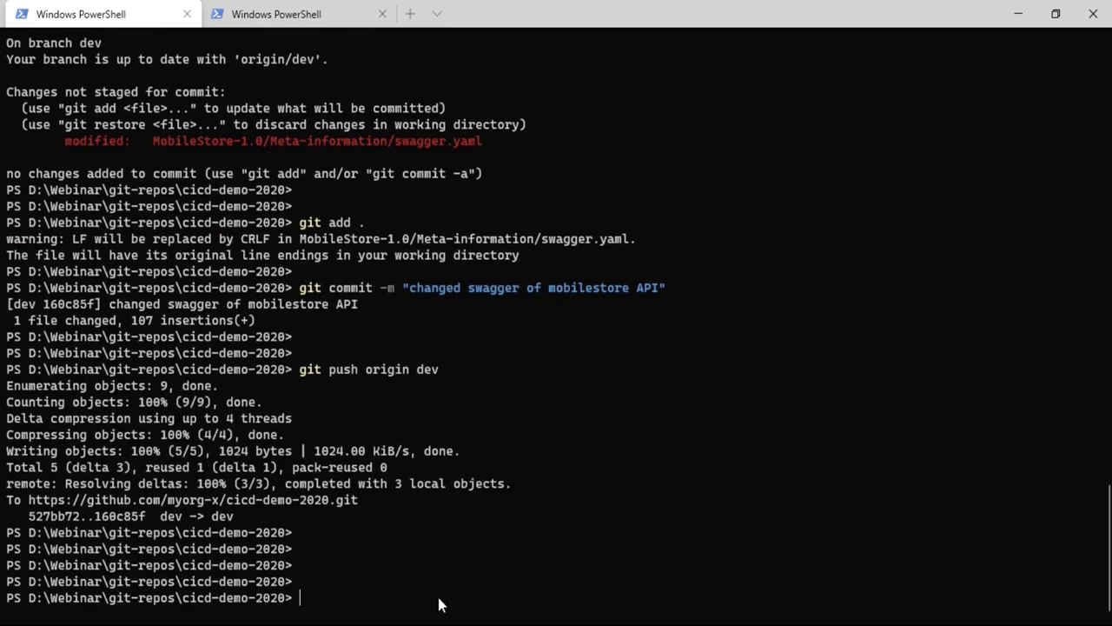
{"action": "key", "text": "alt+Tab"}
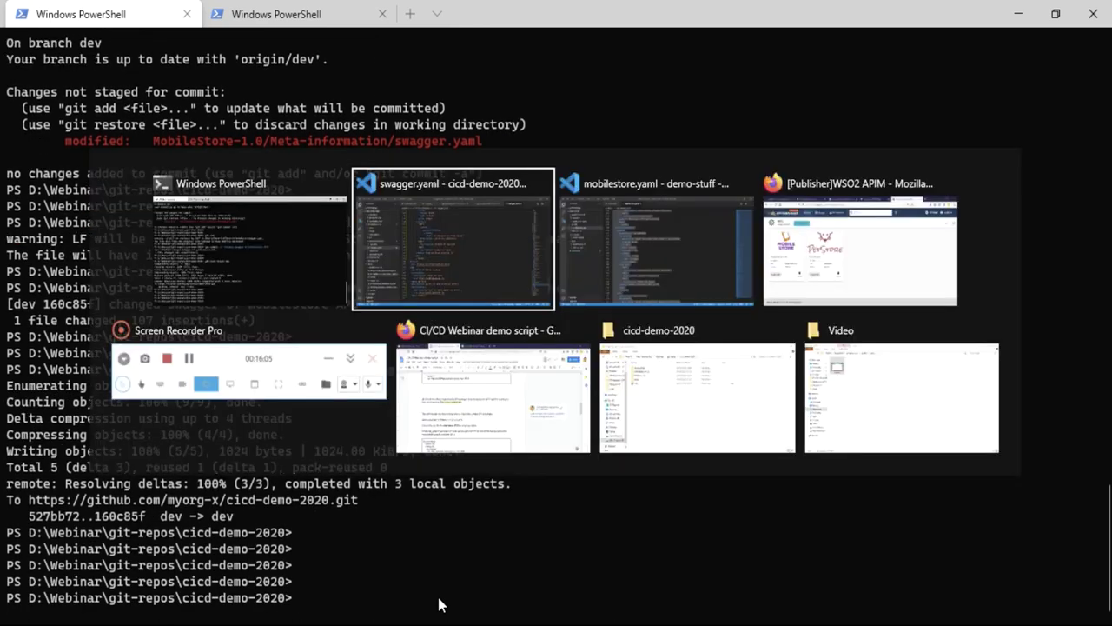
Step: Switch to Firefox and open the queued test-deploy-dev » dev job from the Jenkins dashboard
{"action": "key", "text": "alt+Tab"}
{"action": "key", "text": "alt+Tab"}
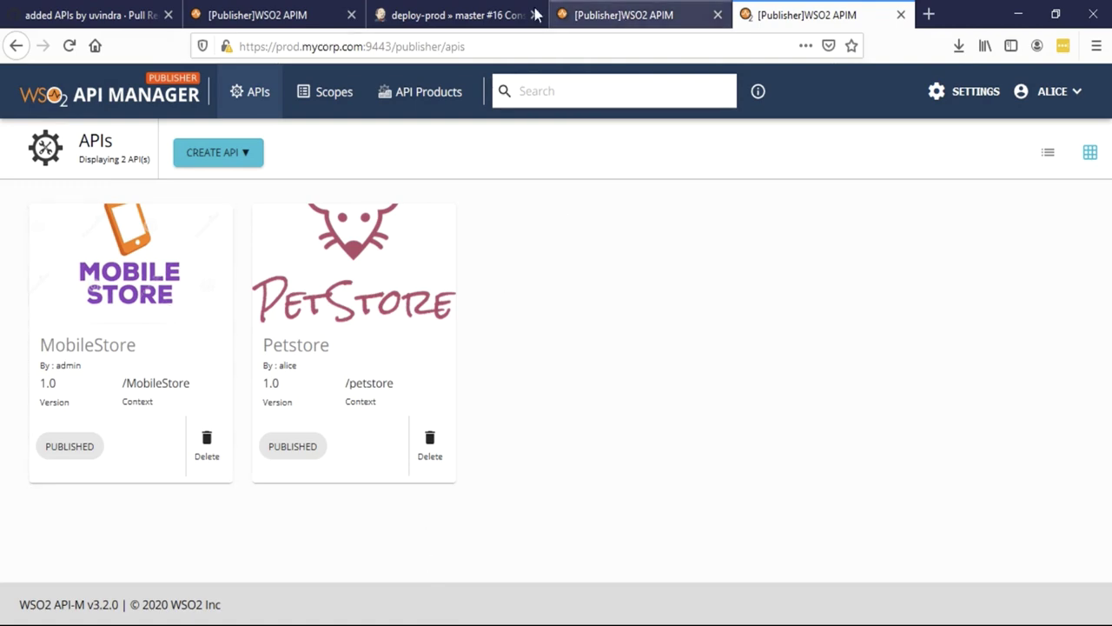
{"action": "left_click", "coordinate": [434, 19]}
{"action": "scroll", "coordinate": [217, 174], "scroll_direction": "up", "scroll_amount": 5}
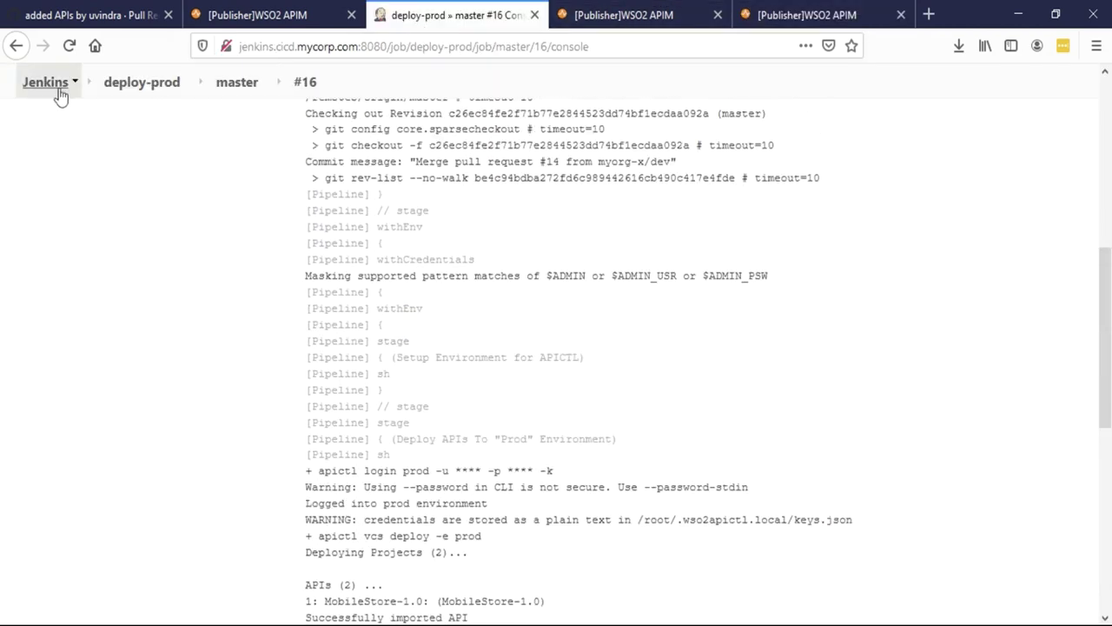
{"action": "left_click", "coordinate": [57, 88]}
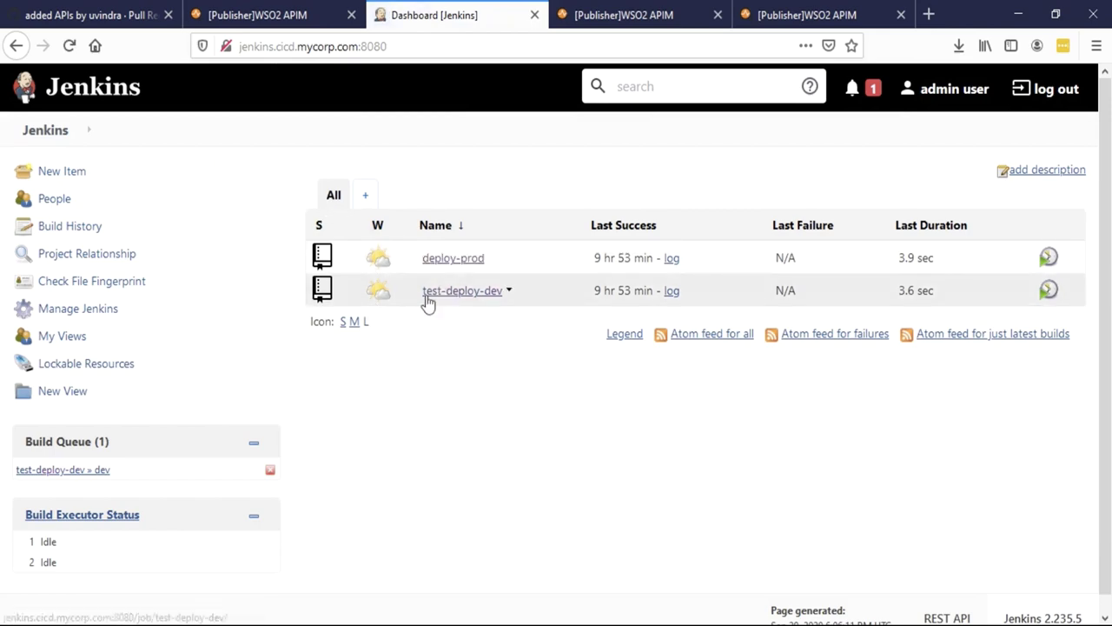
{"action": "left_click", "coordinate": [101, 474]}
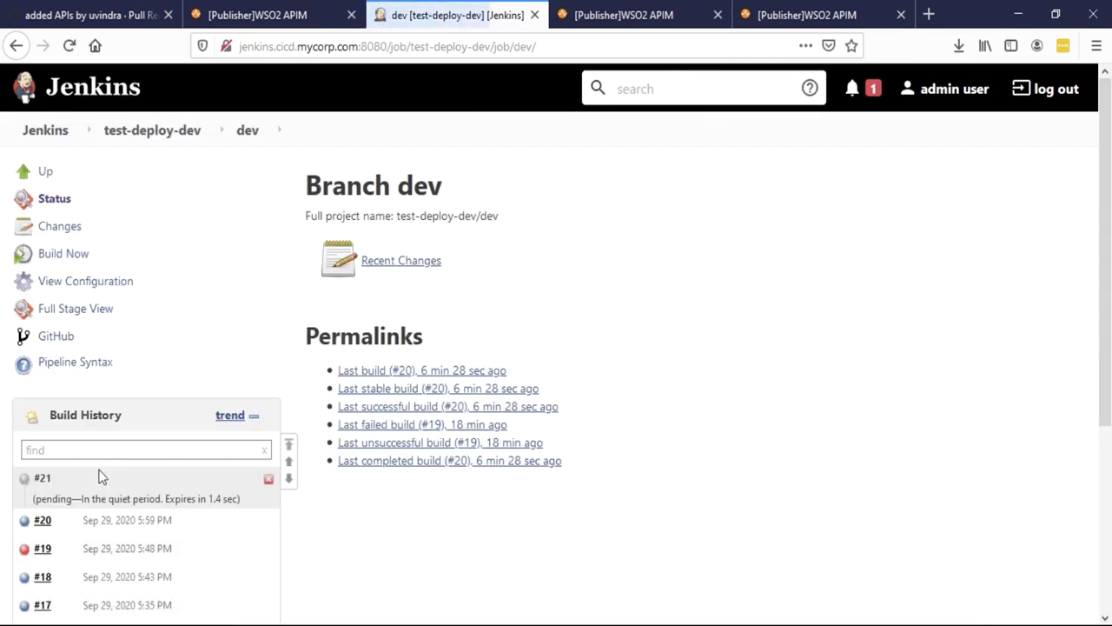
Step: Open build #21 of the dev branch from the build history and show its console output
{"action": "scroll", "coordinate": [161, 424], "scroll_direction": "down", "scroll_amount": 5}
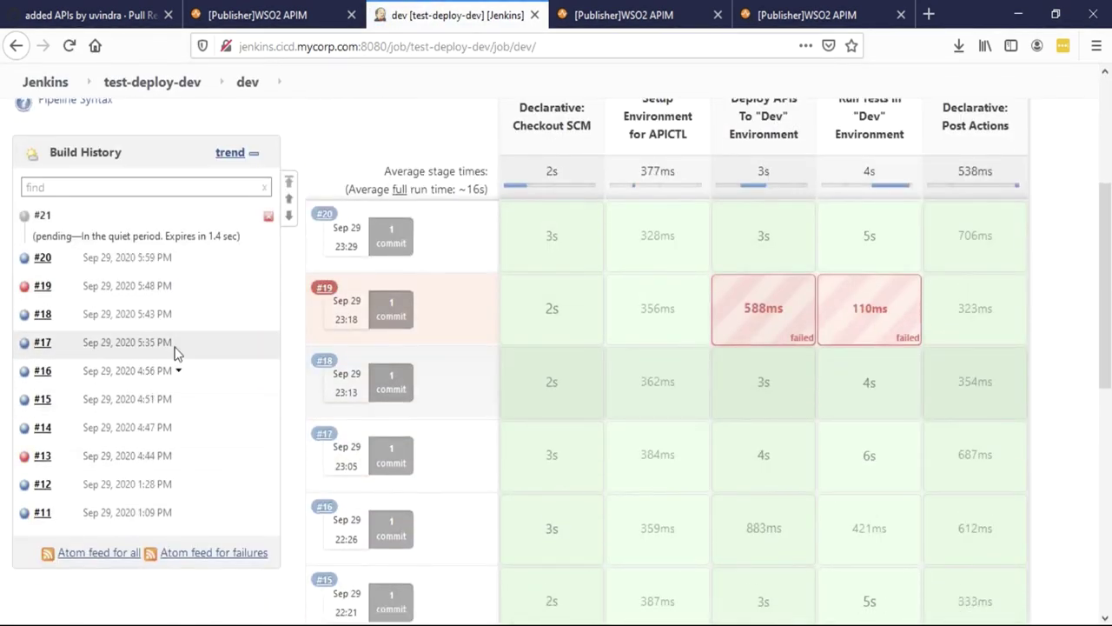
{"action": "scroll", "coordinate": [174, 319], "scroll_direction": "up", "scroll_amount": 2}
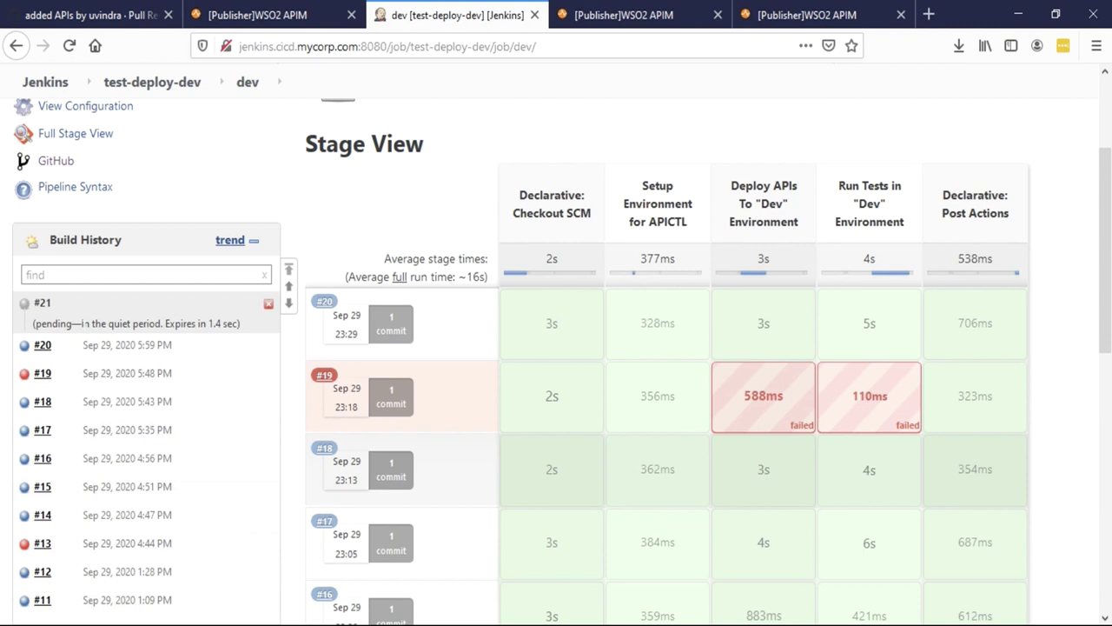
{"action": "left_click", "coordinate": [42, 306]}
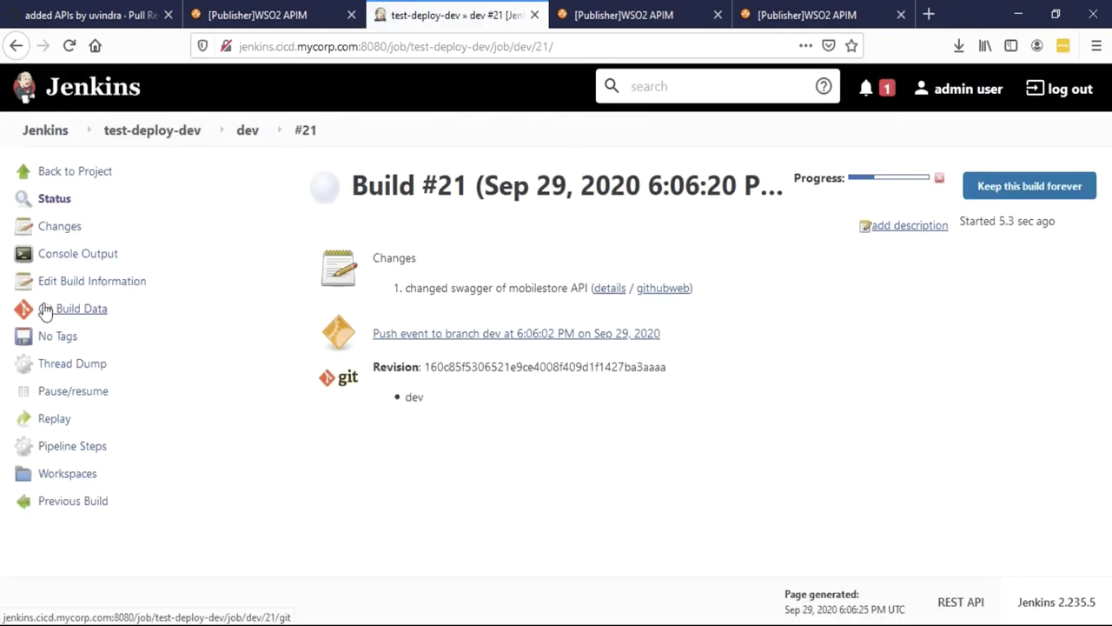
{"action": "left_click", "coordinate": [87, 256]}
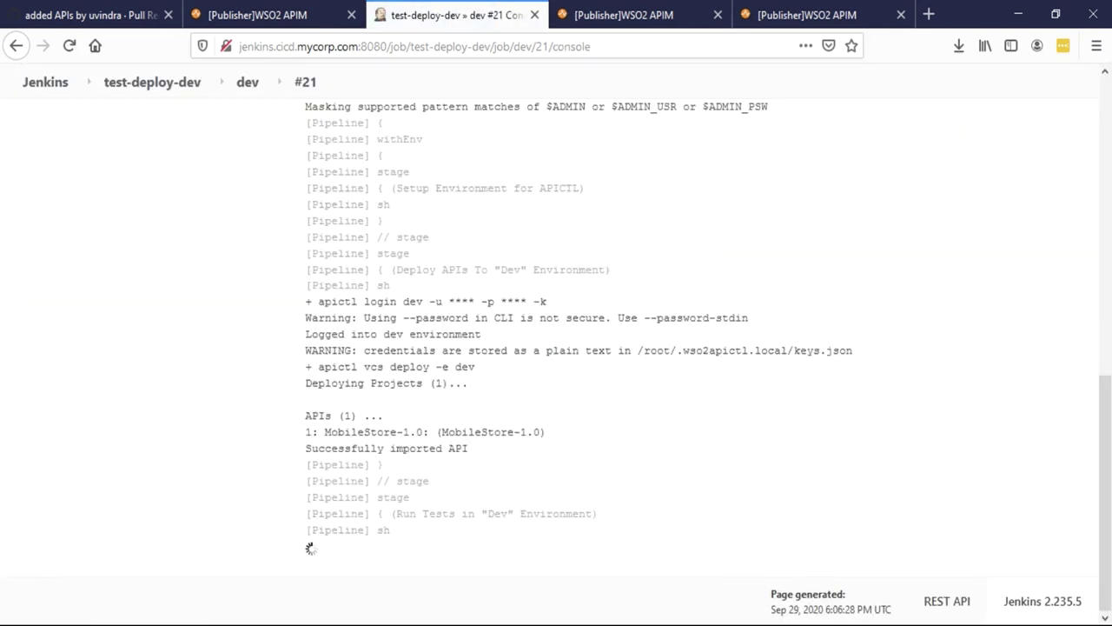
Step: Examine build #21's console output, covering the "apictl vcs deploy -e dev" section, the Petstore and MobileStore newman tests, and the final build status
{"action": "scroll", "coordinate": [313, 365], "scroll_direction": "up", "scroll_amount": 8}
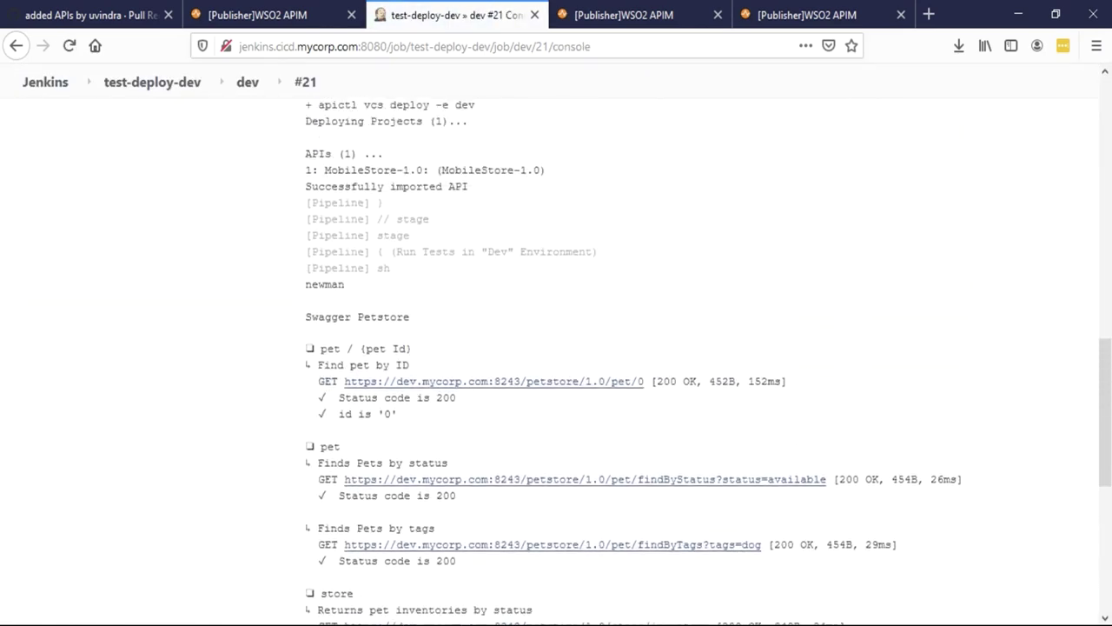
{"action": "scroll", "coordinate": [305, 415], "scroll_direction": "up", "scroll_amount": 4}
{"action": "left_click_drag", "start_coordinate": [303, 377], "coordinate": [489, 455]}
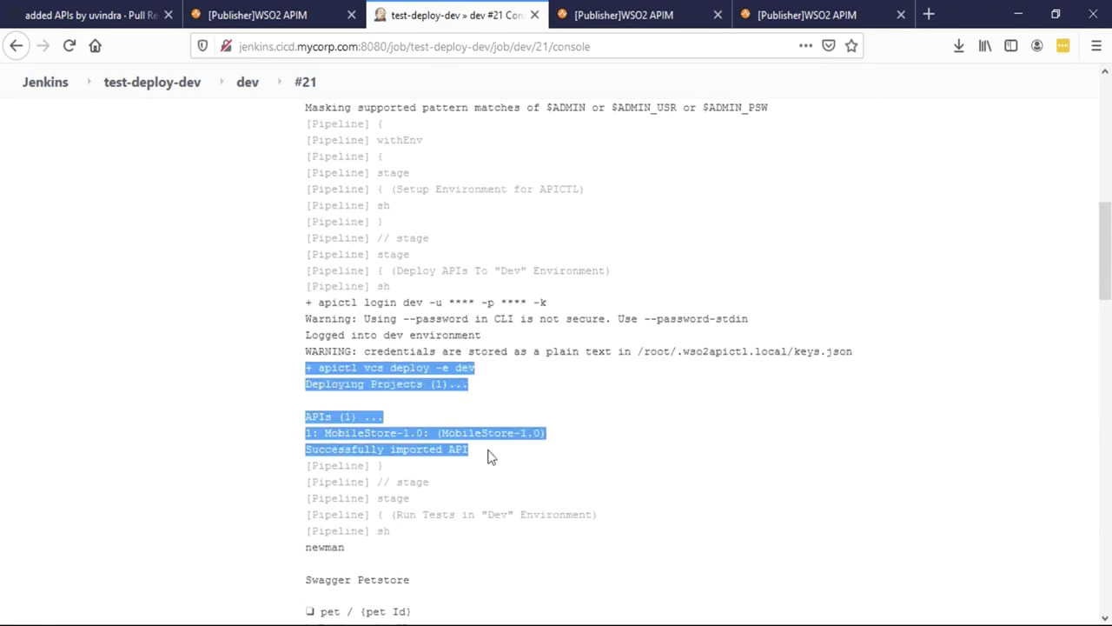
{"action": "left_click", "coordinate": [593, 435]}
{"action": "scroll", "coordinate": [594, 435], "scroll_direction": "down", "scroll_amount": 5}
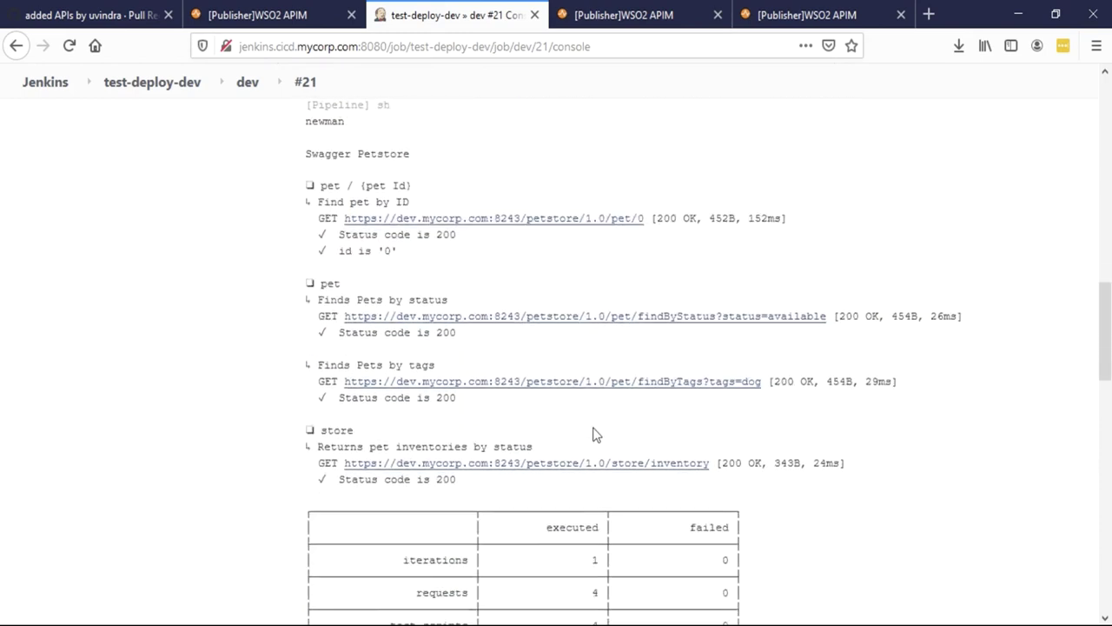
{"action": "scroll", "coordinate": [594, 434], "scroll_direction": "down", "scroll_amount": 5}
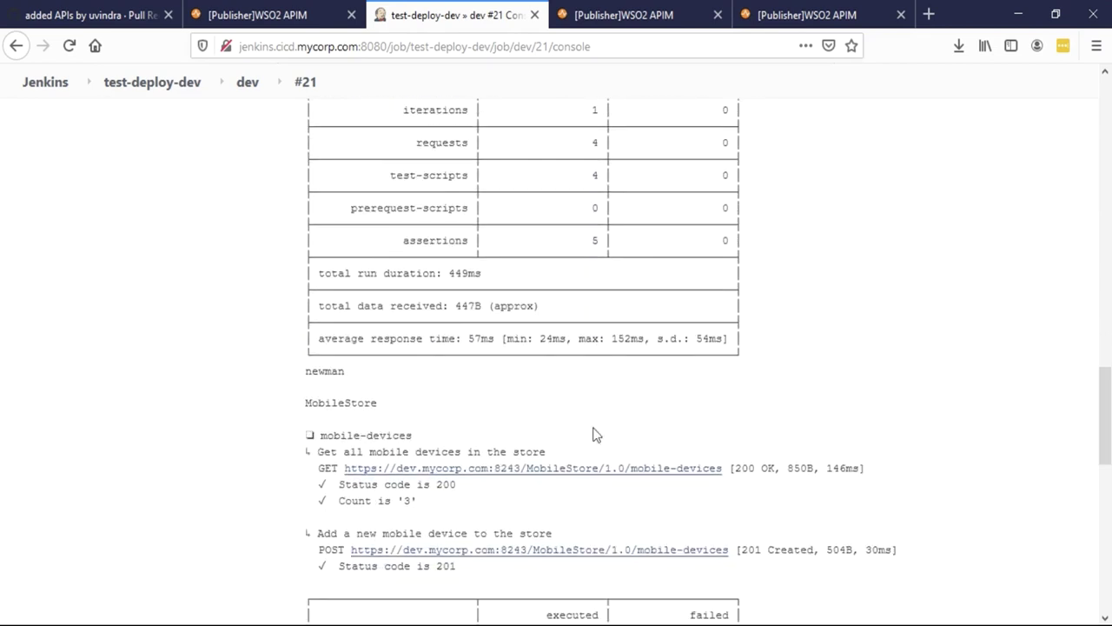
{"action": "scroll", "coordinate": [593, 434], "scroll_direction": "down", "scroll_amount": 5}
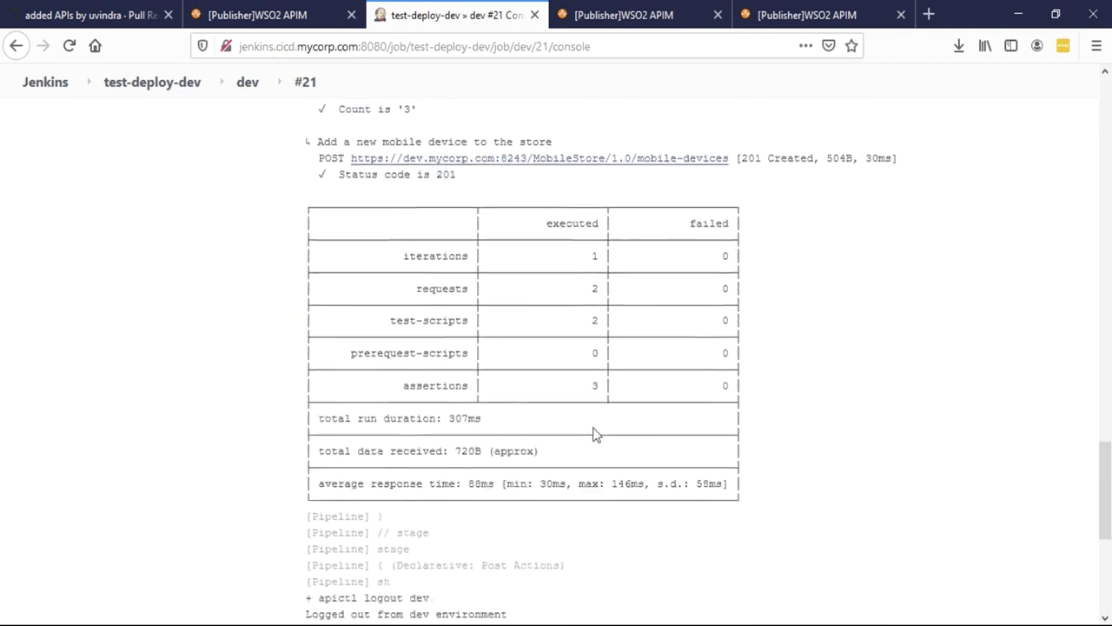
{"action": "scroll", "coordinate": [593, 435], "scroll_direction": "down", "scroll_amount": 2}
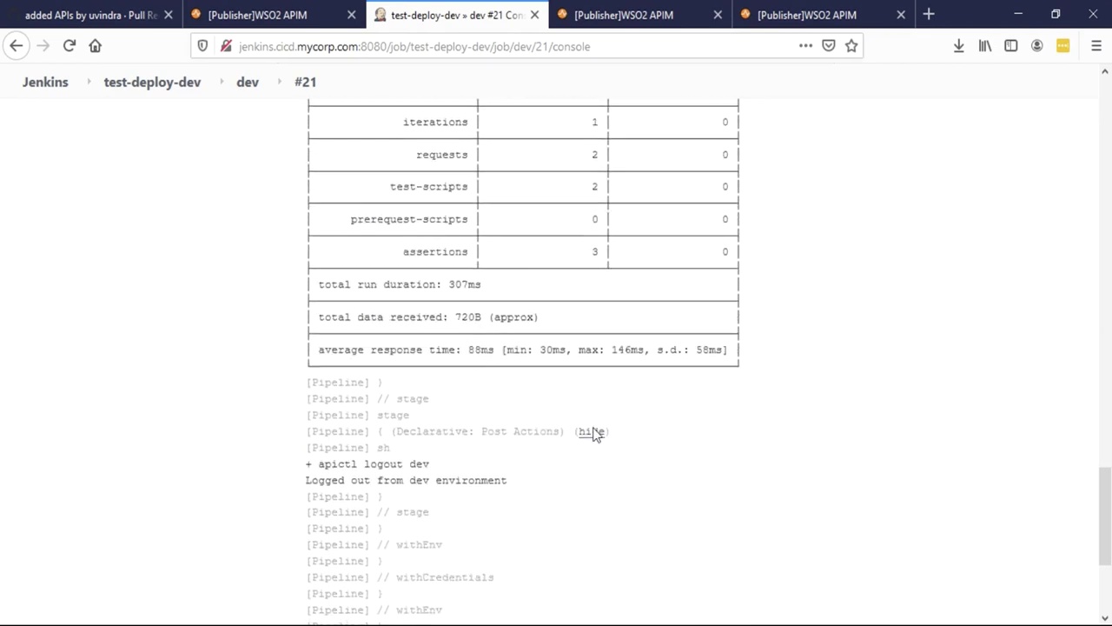
{"action": "scroll", "coordinate": [594, 435], "scroll_direction": "down", "scroll_amount": 2}
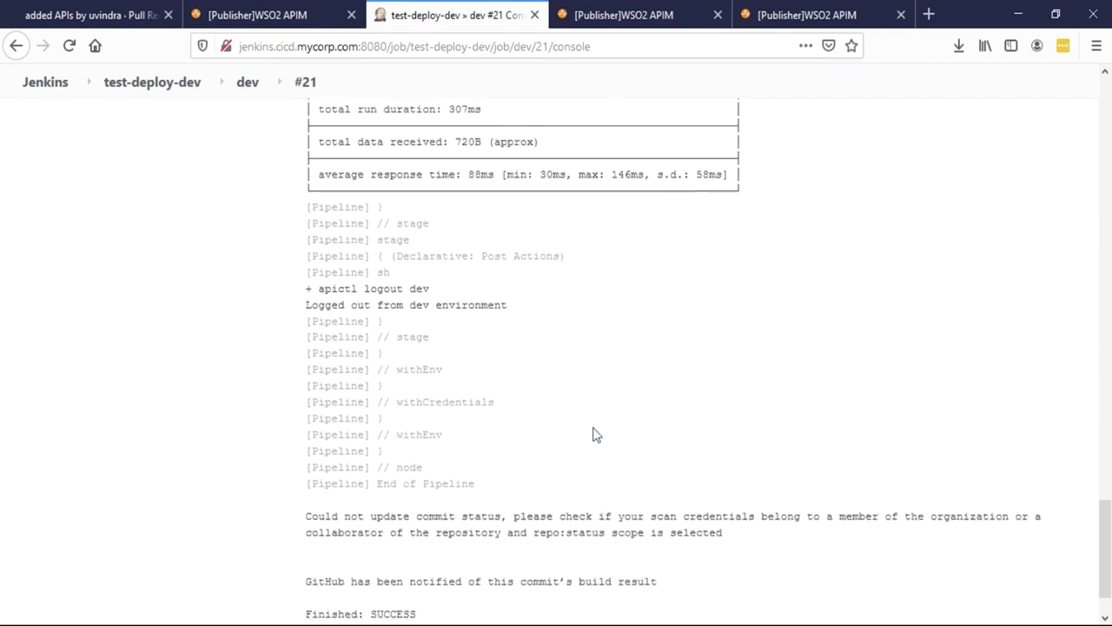
{"action": "scroll", "coordinate": [594, 434], "scroll_direction": "down", "scroll_amount": 1}
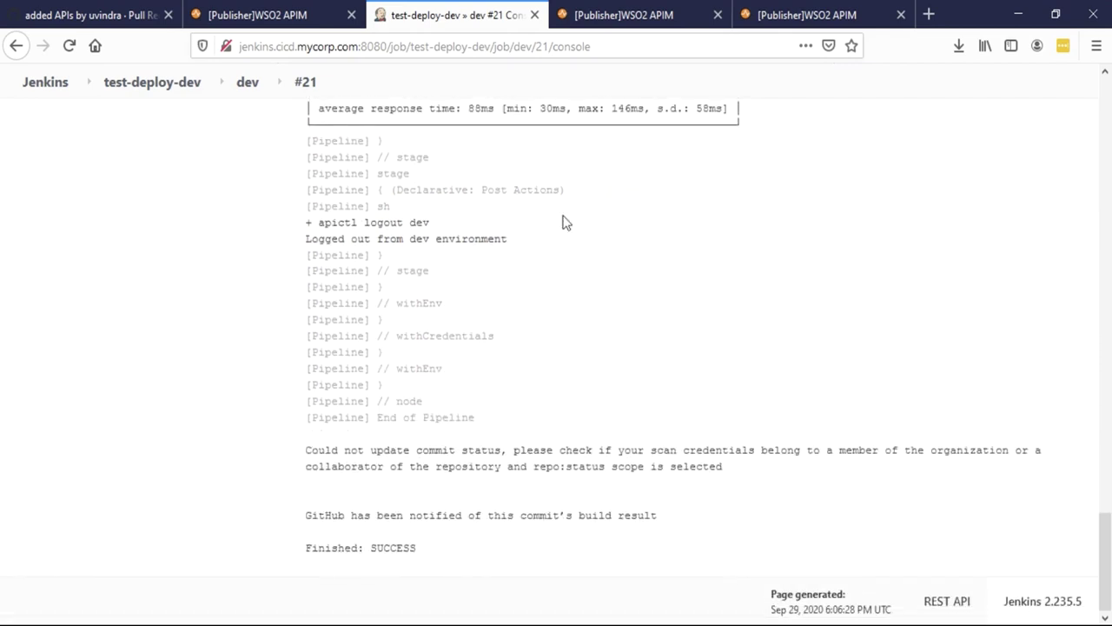
Step: Open the MobileStore API in the dev environment's Publisher and check its resource list for the /orders and /orders/{orderId} entries
{"action": "left_click", "coordinate": [613, 18]}
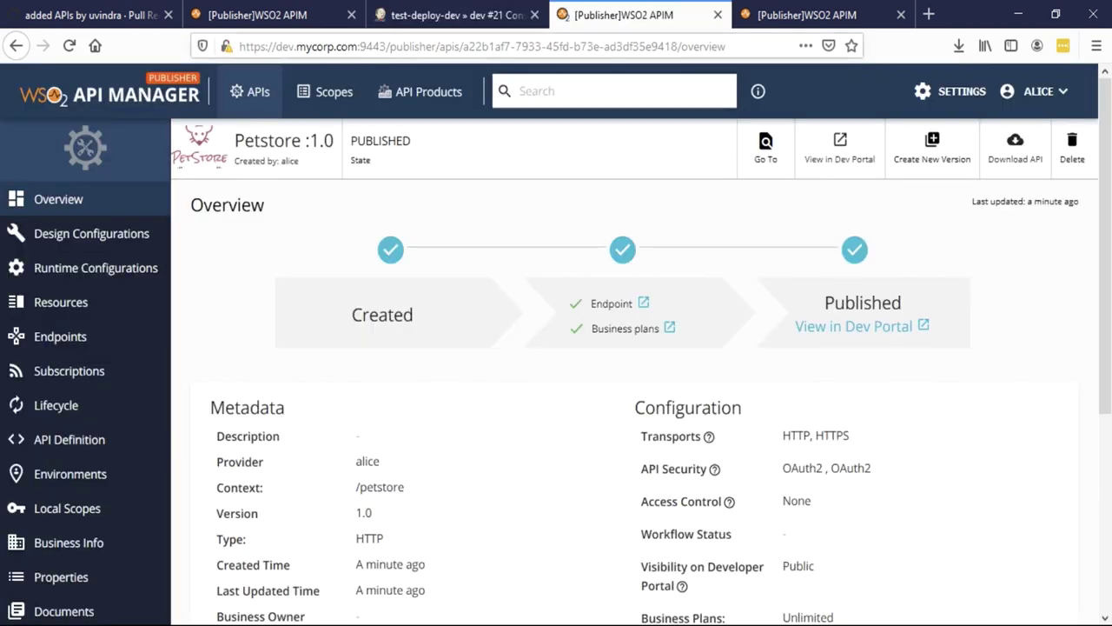
{"action": "left_click", "coordinate": [99, 92]}
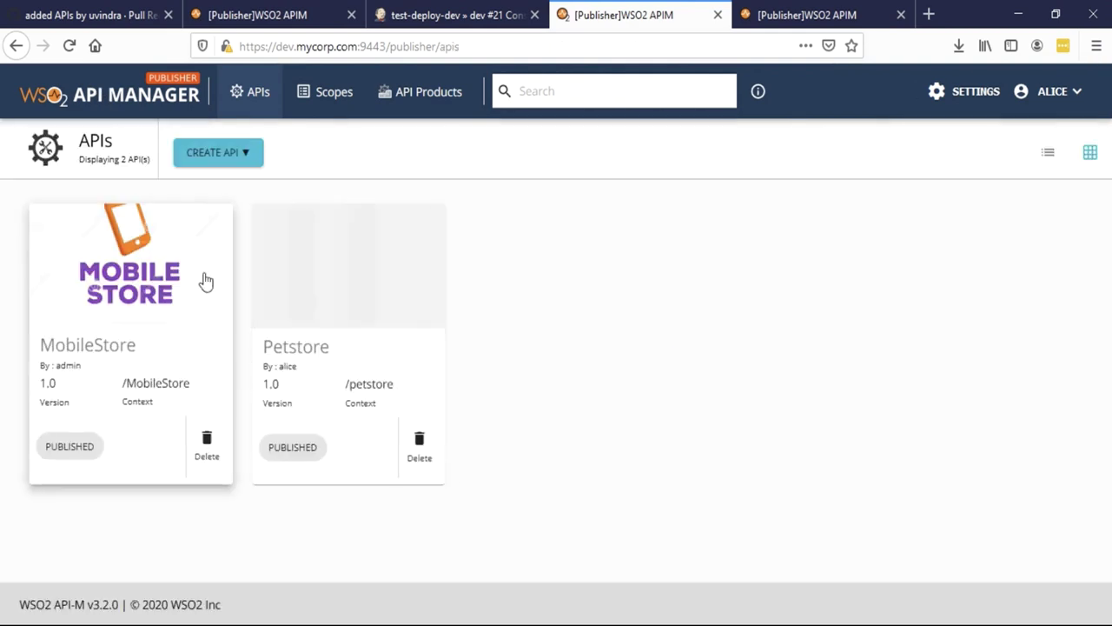
{"action": "left_click", "coordinate": [135, 276]}
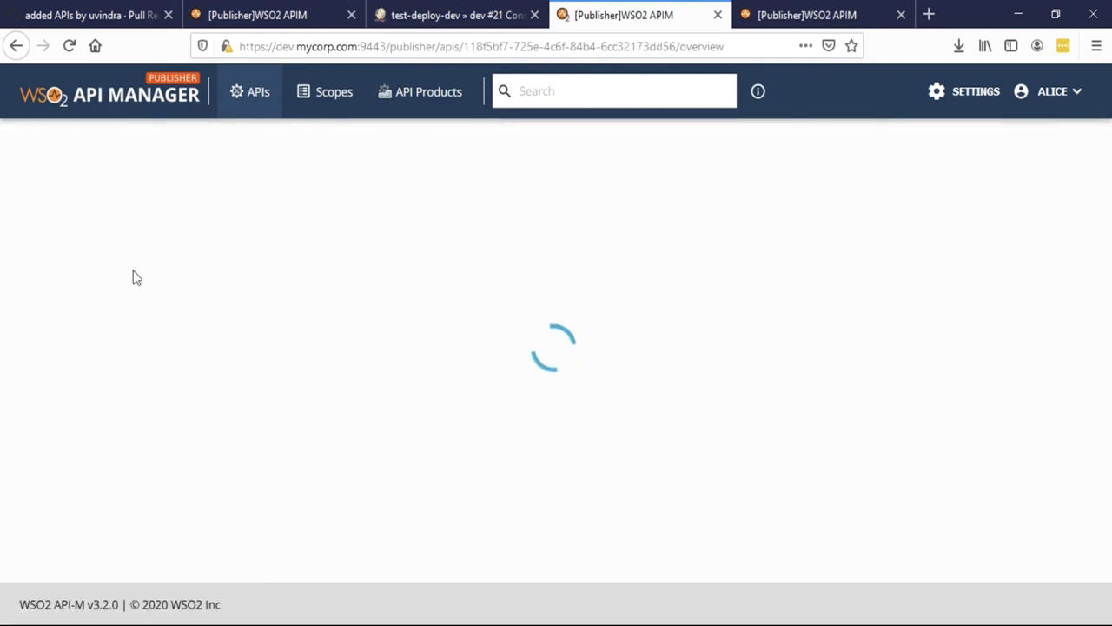
{"action": "scroll", "coordinate": [305, 461], "scroll_direction": "down", "scroll_amount": 2}
{"action": "scroll", "coordinate": [306, 465], "scroll_direction": "down", "scroll_amount": 4}
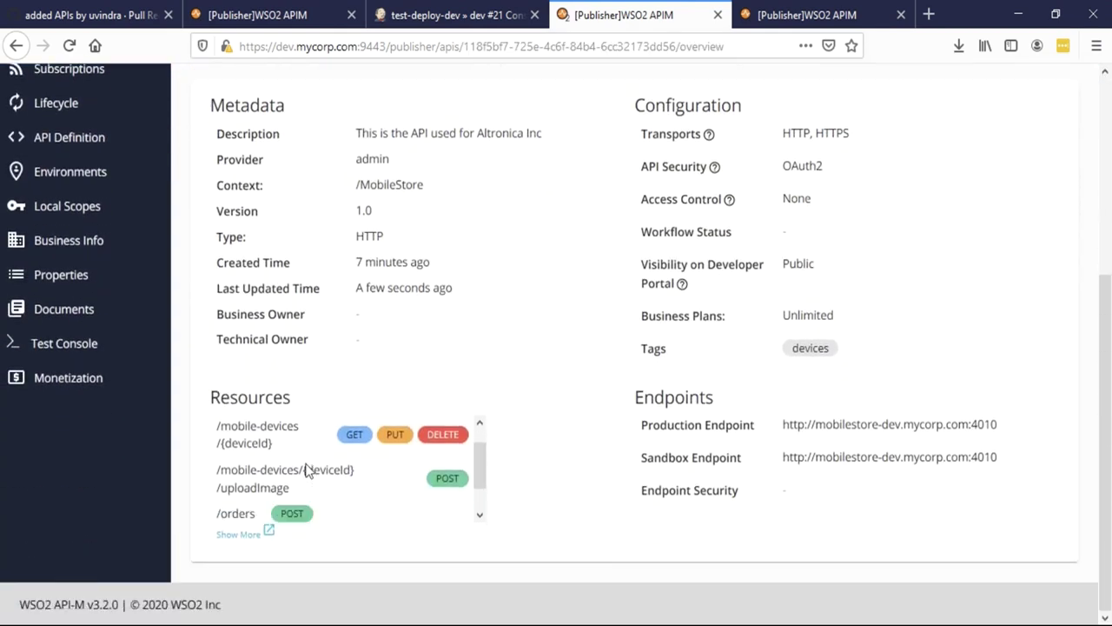
{"action": "left_click_drag", "start_coordinate": [218, 478], "coordinate": [609, 469]}
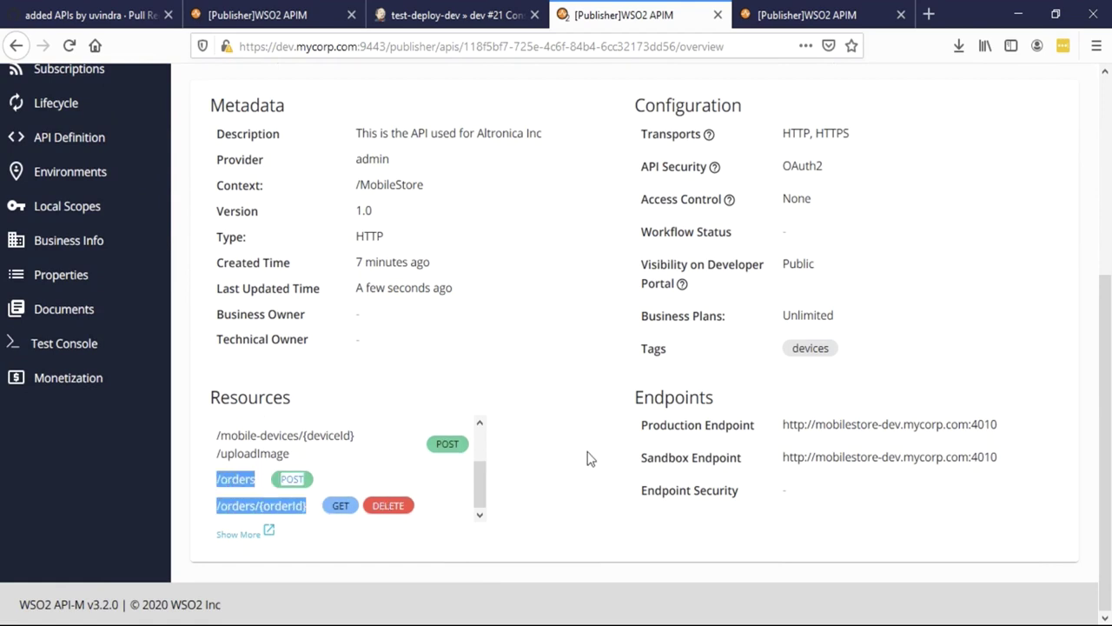
{"action": "left_click", "coordinate": [586, 459]}
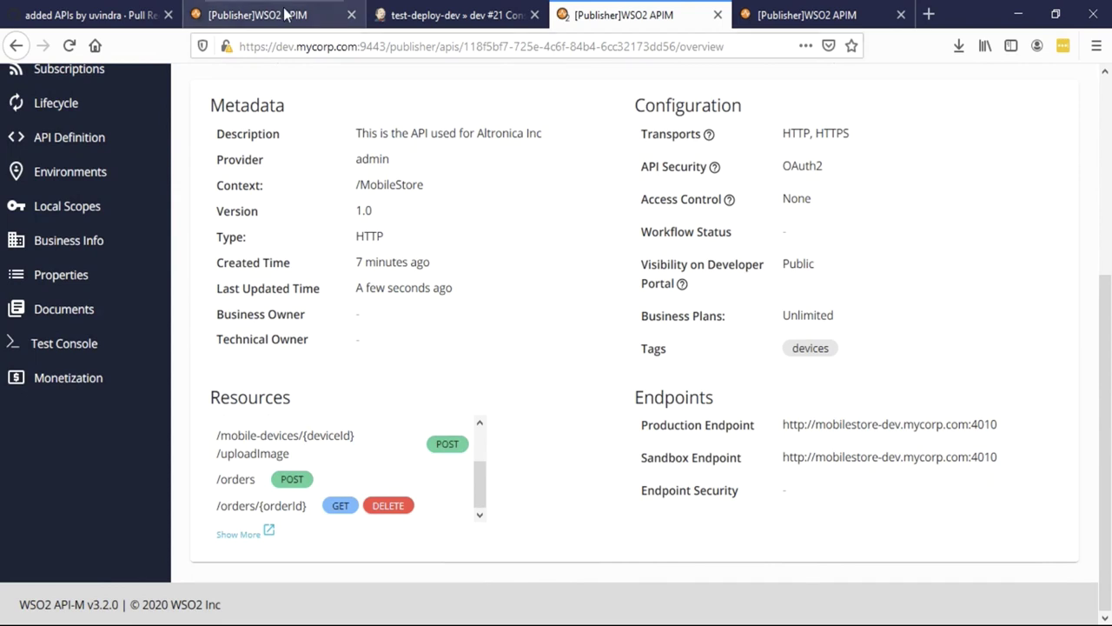
Step: Open the cicd-demo-2020 repository's code page on GitHub and switch from master to the dev branch
{"action": "left_click", "coordinate": [97, 26]}
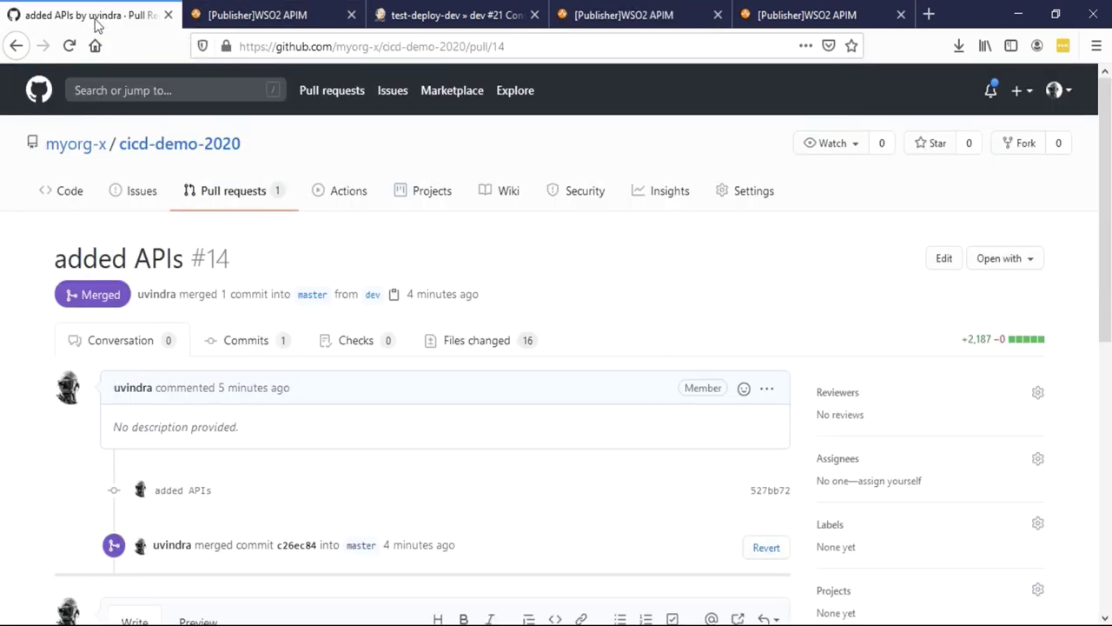
{"action": "left_click", "coordinate": [154, 148]}
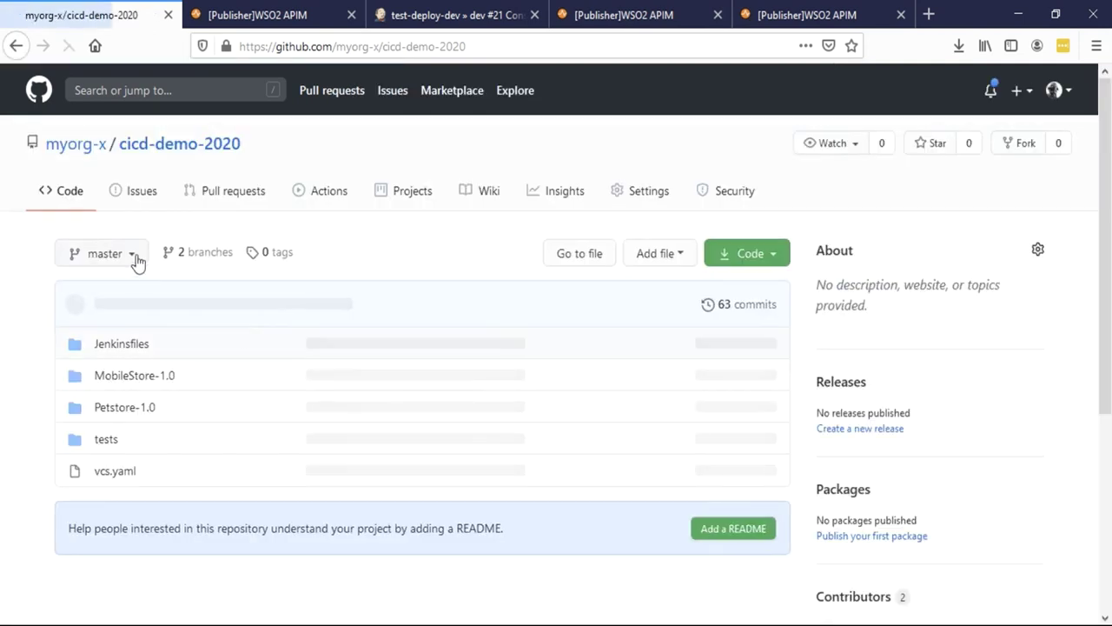
{"action": "left_click", "coordinate": [138, 262]}
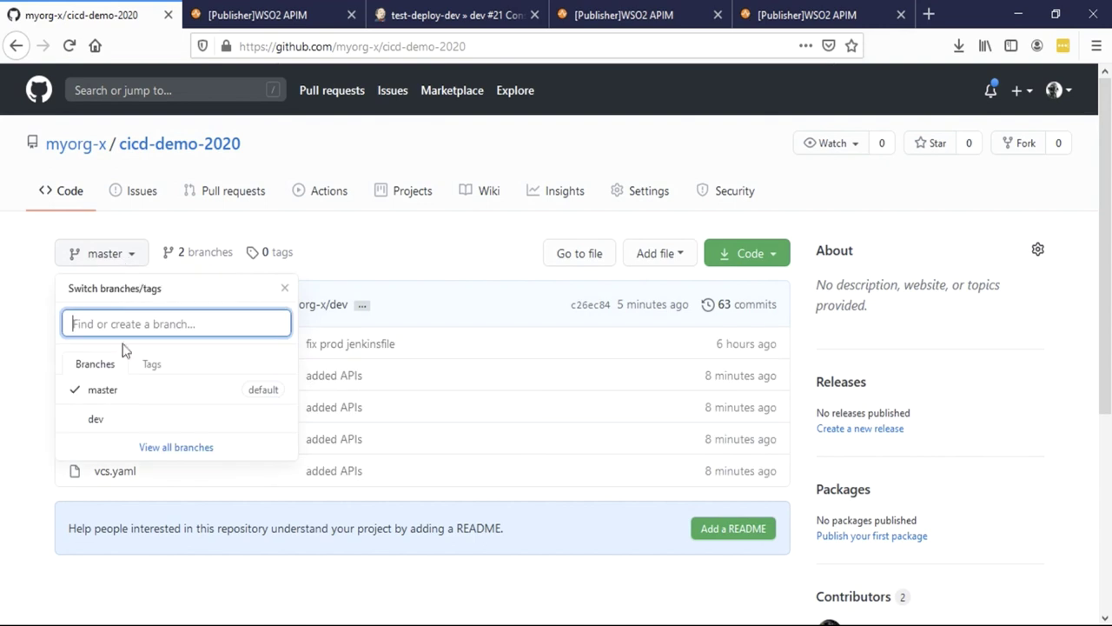
{"action": "left_click", "coordinate": [99, 413]}
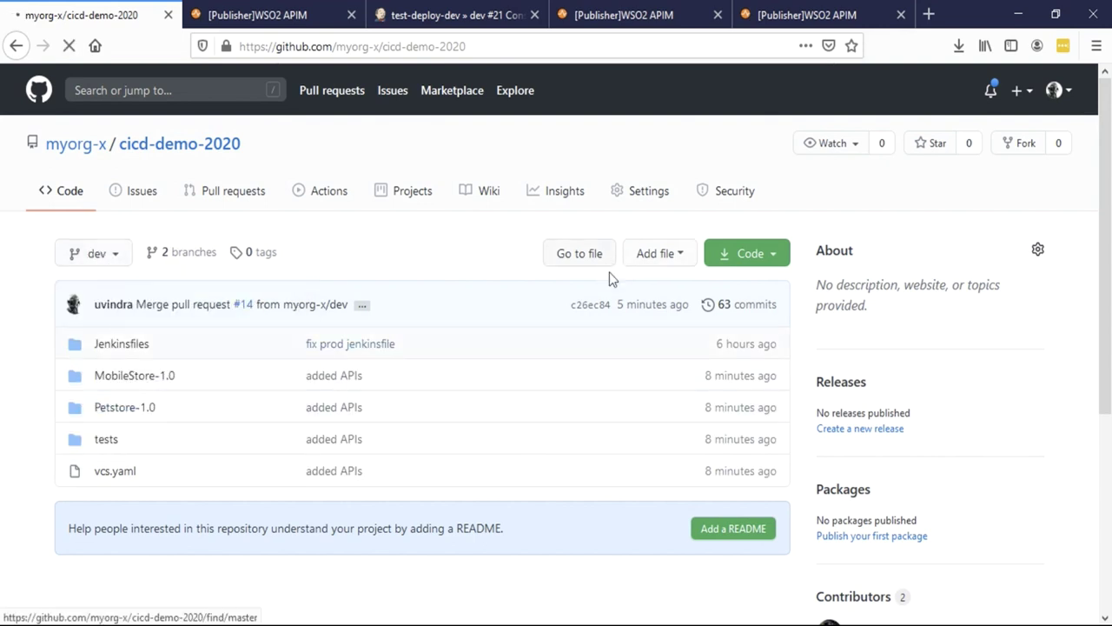
Step: Create a pull request from dev into master with the title "changed swagger of mobilestore API"
{"action": "left_click", "coordinate": [658, 313]}
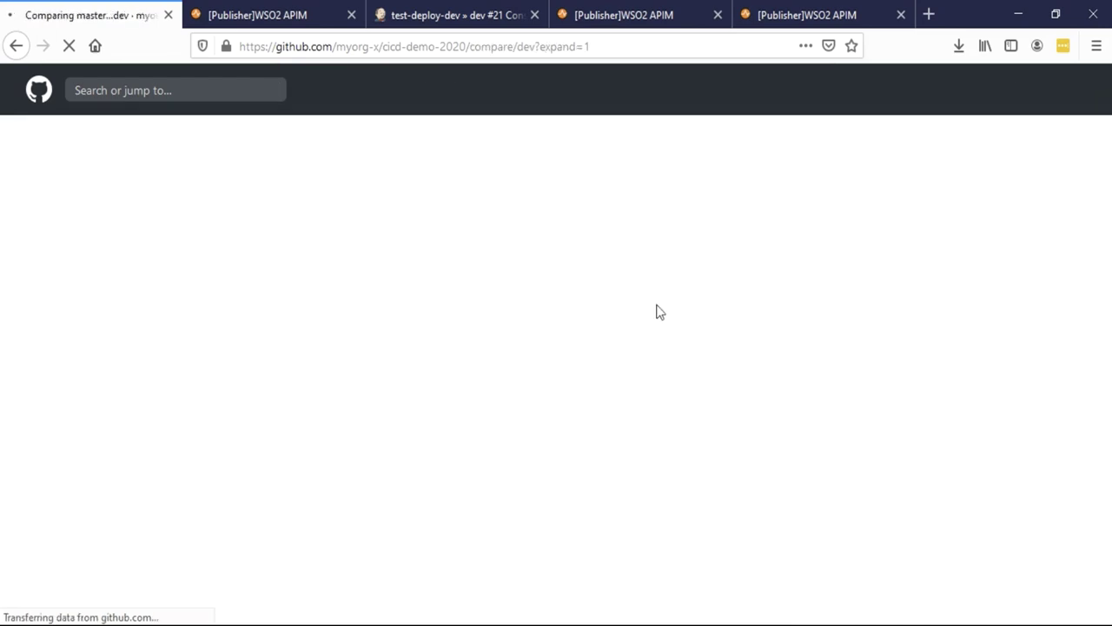
{"action": "scroll", "coordinate": [648, 397], "scroll_direction": "down", "scroll_amount": 5}
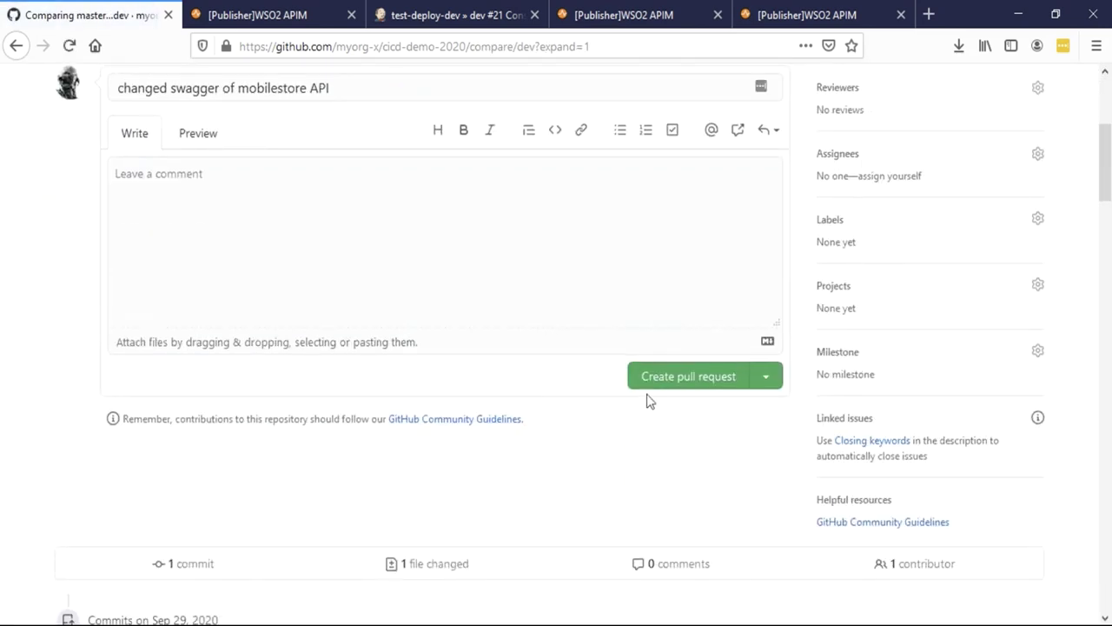
{"action": "left_click", "coordinate": [652, 382]}
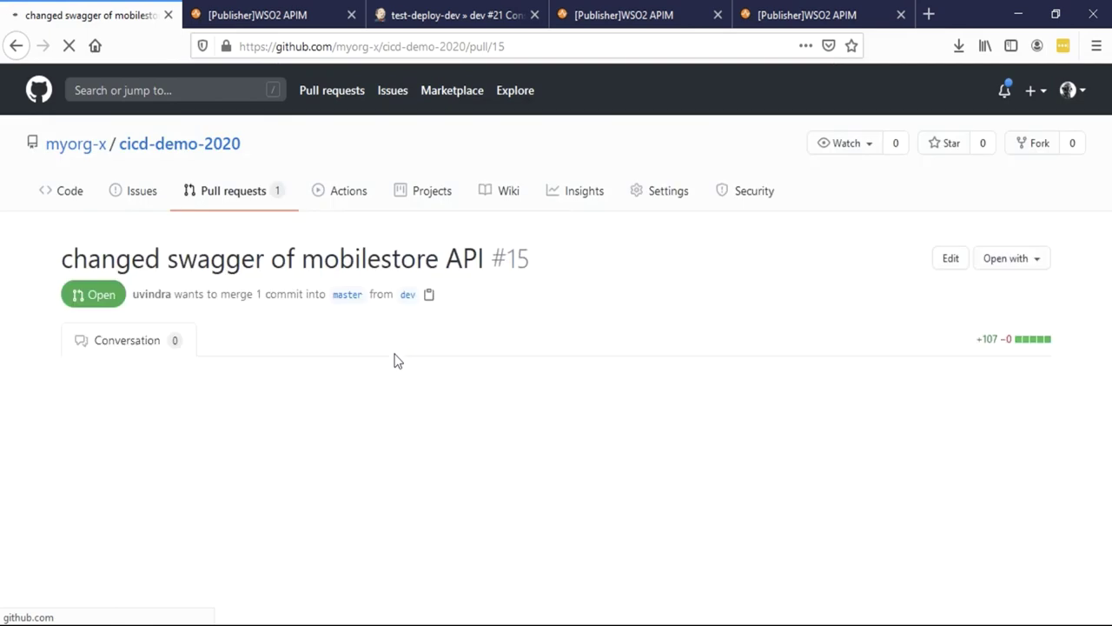
Step: Review the pull request's changes to MobileStore-1.0/Meta-information/swagger.yaml, and return to the pull request's conversation
{"action": "scroll", "coordinate": [396, 362], "scroll_direction": "down", "scroll_amount": 2}
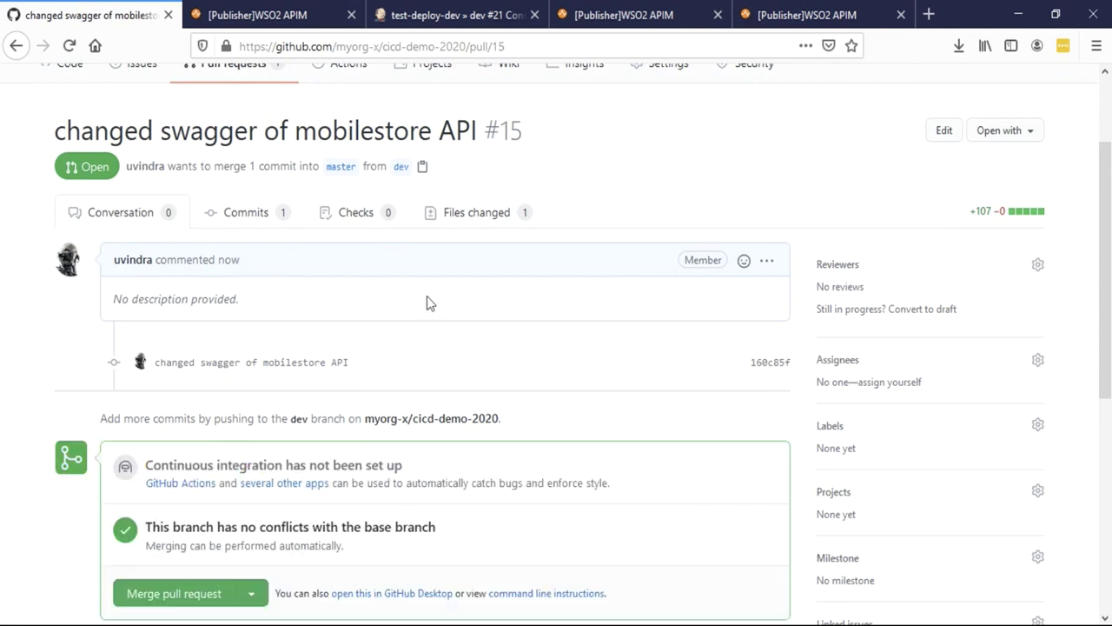
{"action": "left_click", "coordinate": [466, 216]}
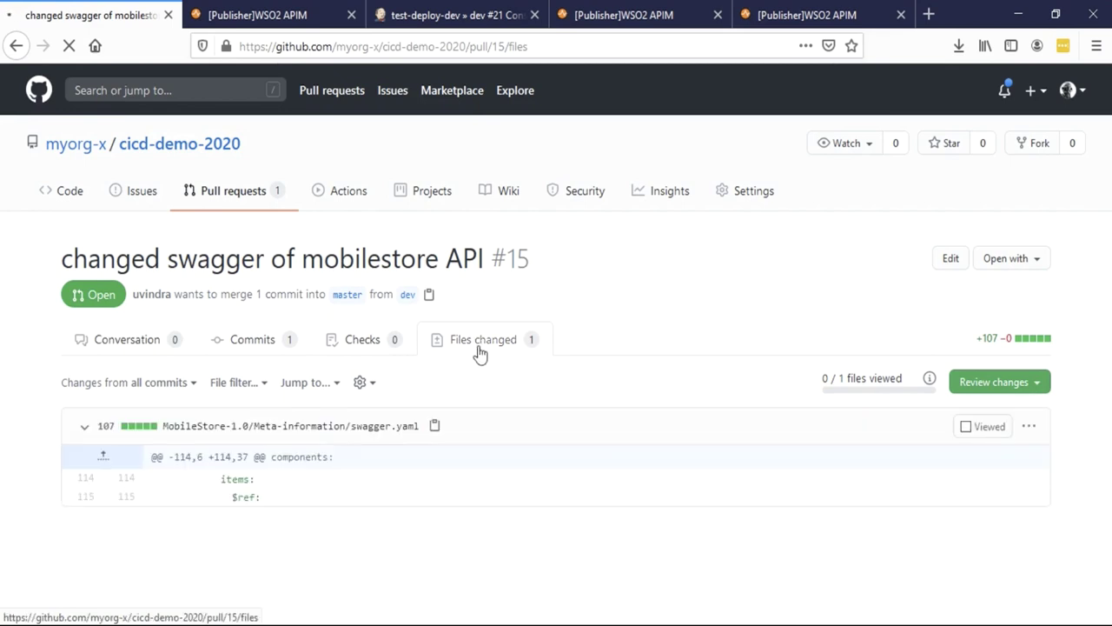
{"action": "scroll", "coordinate": [480, 356], "scroll_direction": "down", "scroll_amount": 5}
{"action": "scroll", "coordinate": [479, 360], "scroll_direction": "down", "scroll_amount": 20}
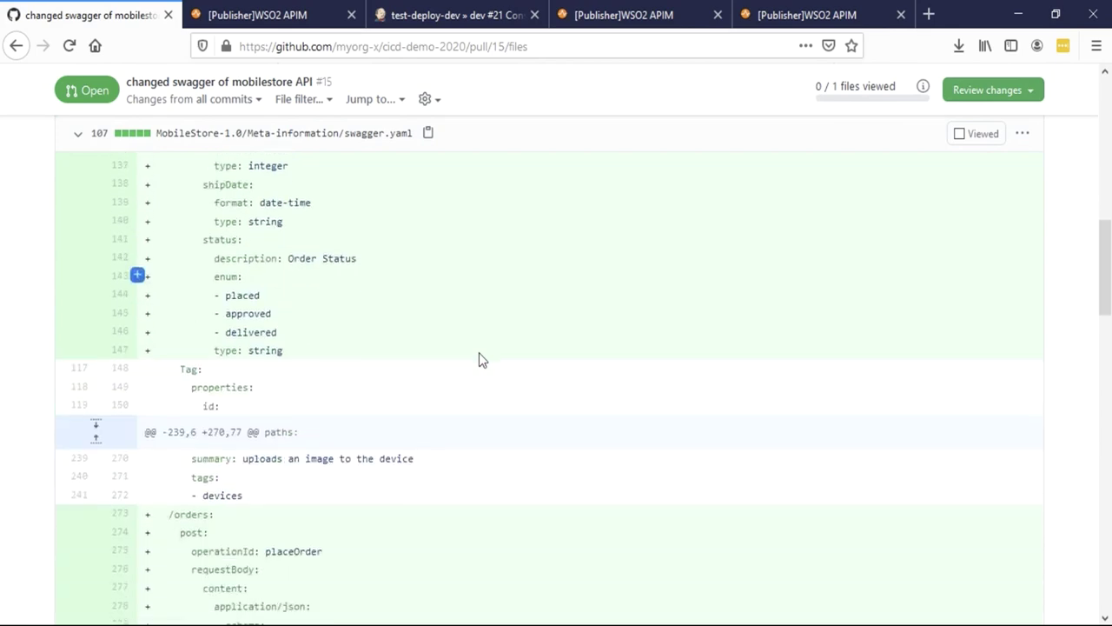
{"action": "scroll", "coordinate": [480, 356], "scroll_direction": "down", "scroll_amount": 7}
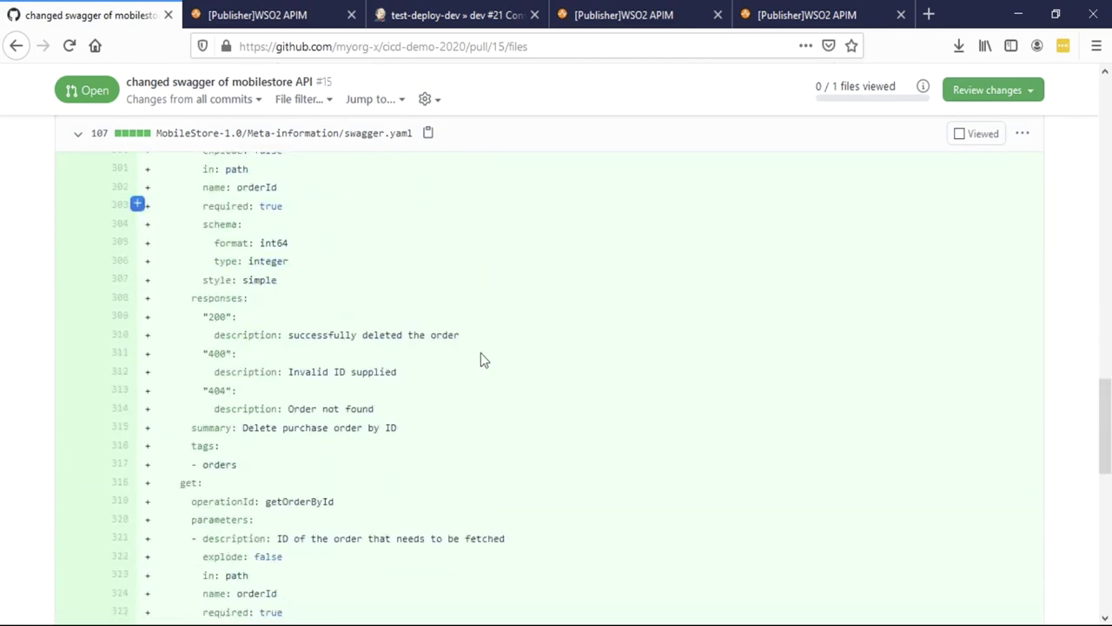
{"action": "left_click_drag", "start_coordinate": [1106, 496], "coordinate": [1108, 184]}
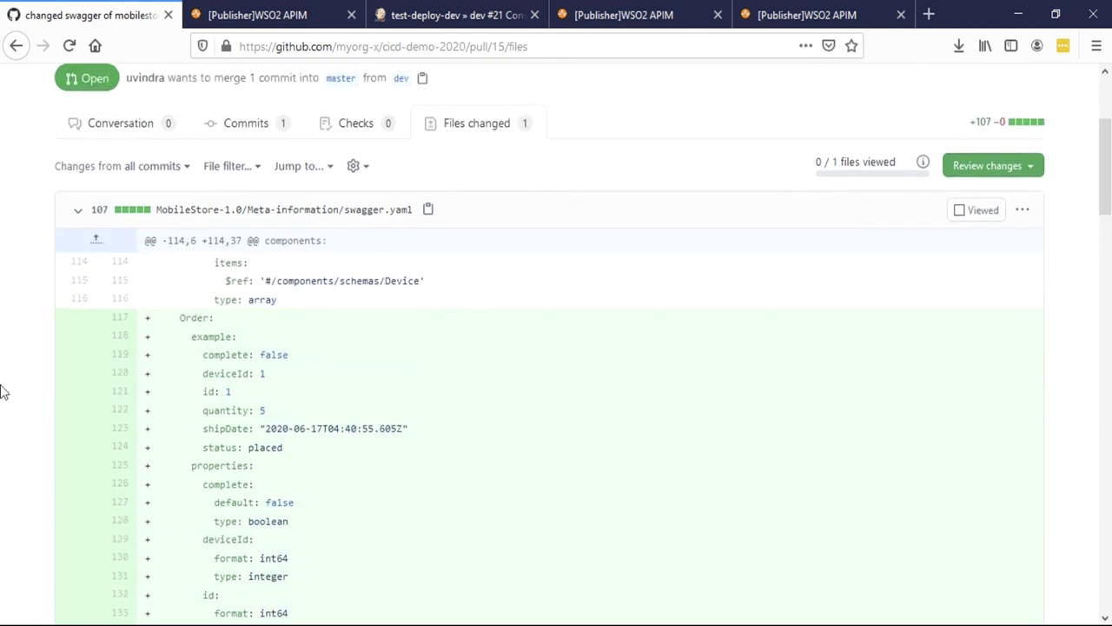
{"action": "left_click", "coordinate": [123, 127]}
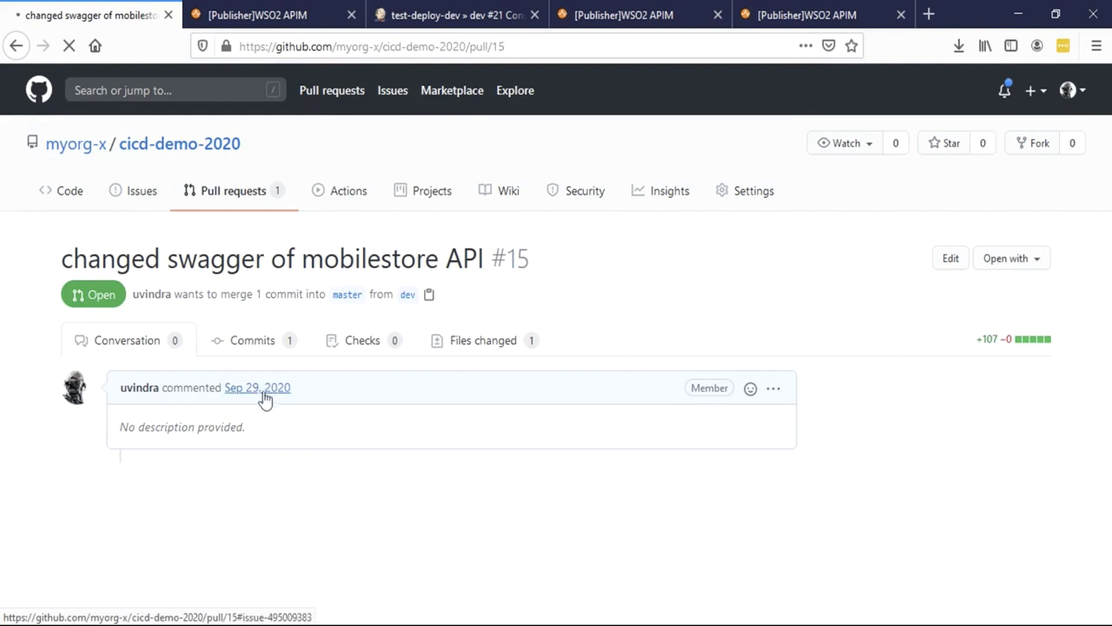
Step: Merge the pull request "changed swagger of mobilestore API" from dev into master and confirm the merge
{"action": "scroll", "coordinate": [260, 402], "scroll_direction": "down", "scroll_amount": 3}
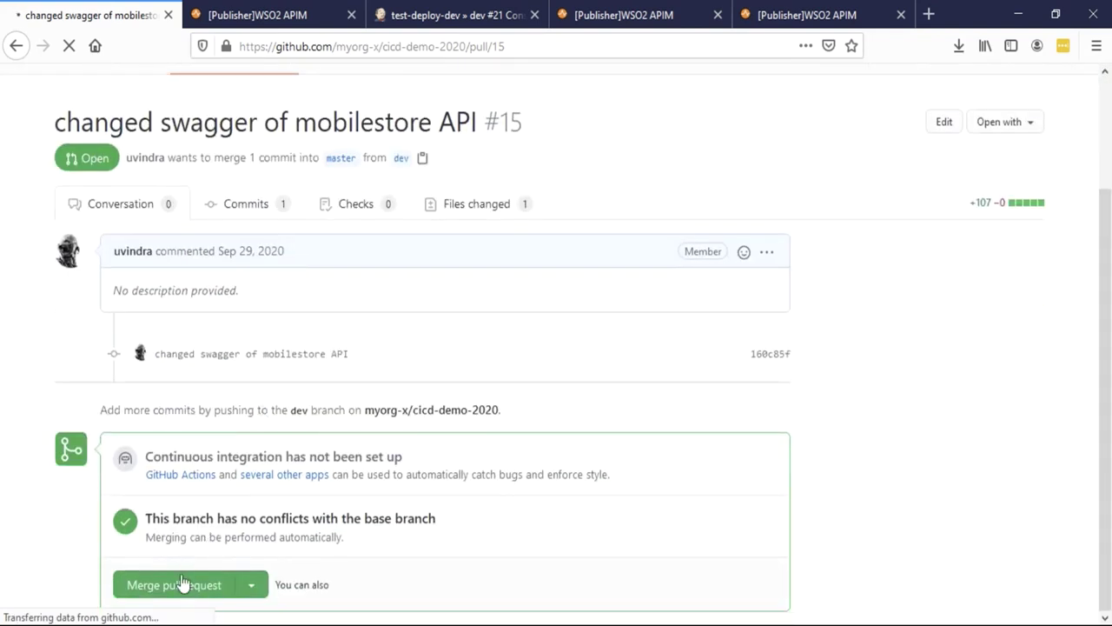
{"action": "left_click", "coordinate": [177, 589]}
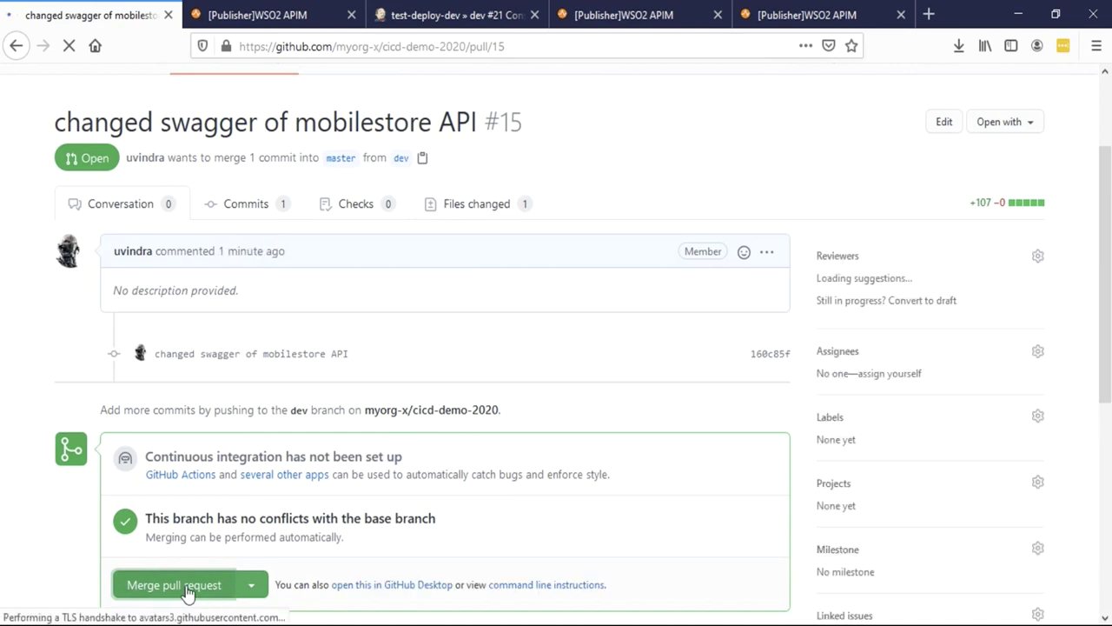
{"action": "left_click", "coordinate": [187, 588]}
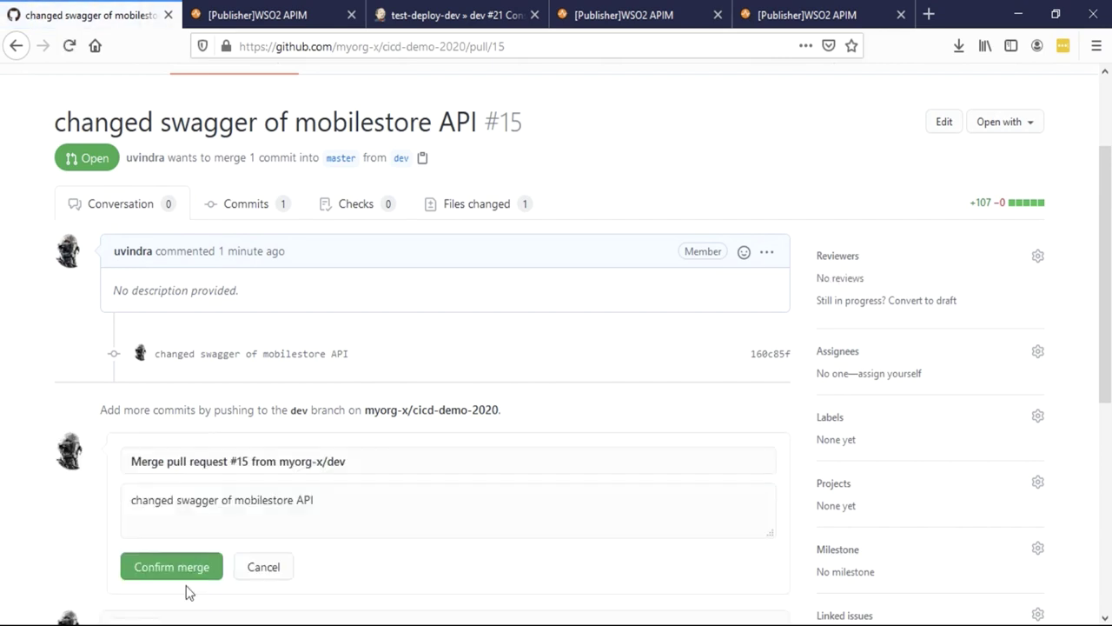
{"action": "left_click", "coordinate": [185, 568]}
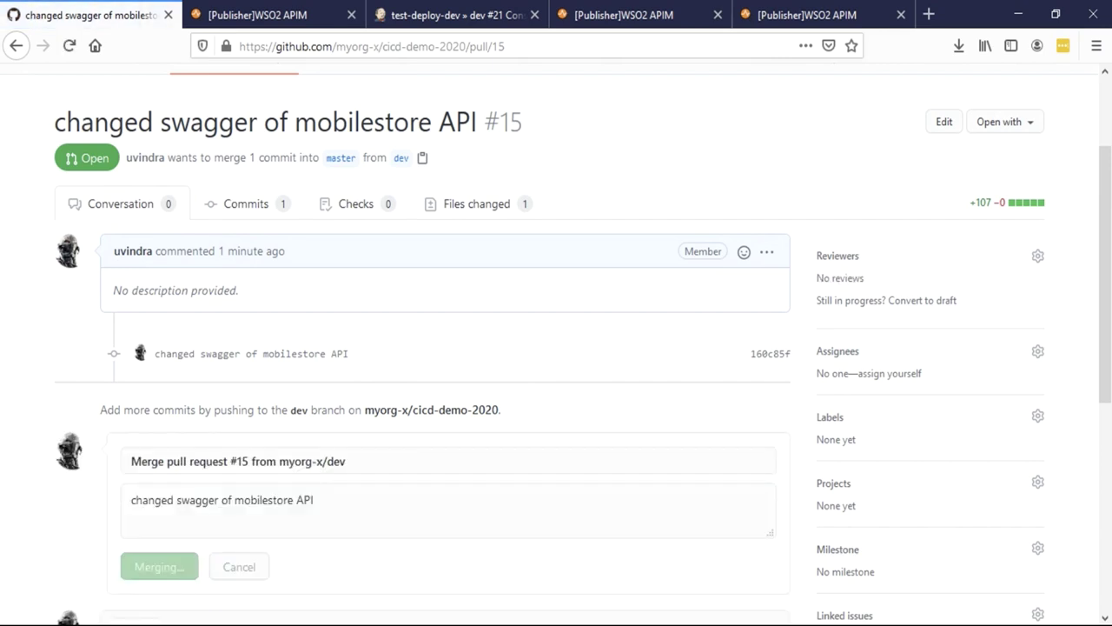
Step: Switch to Jenkins and open build #17 of the deploy-prod job's master branch
{"action": "left_click", "coordinate": [433, 26]}
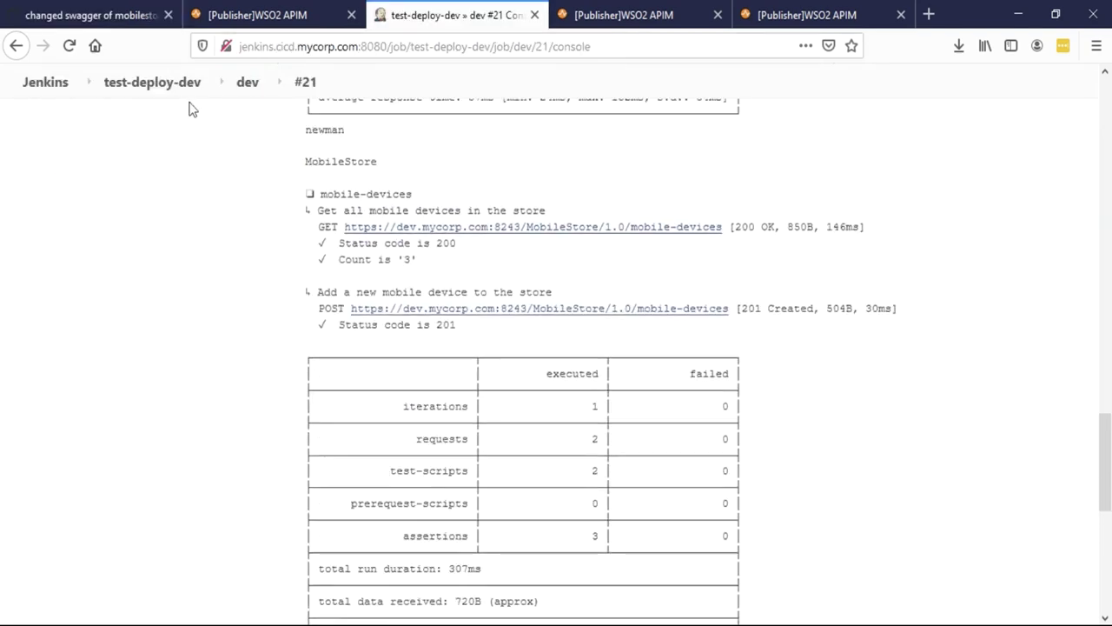
{"action": "left_click", "coordinate": [53, 89]}
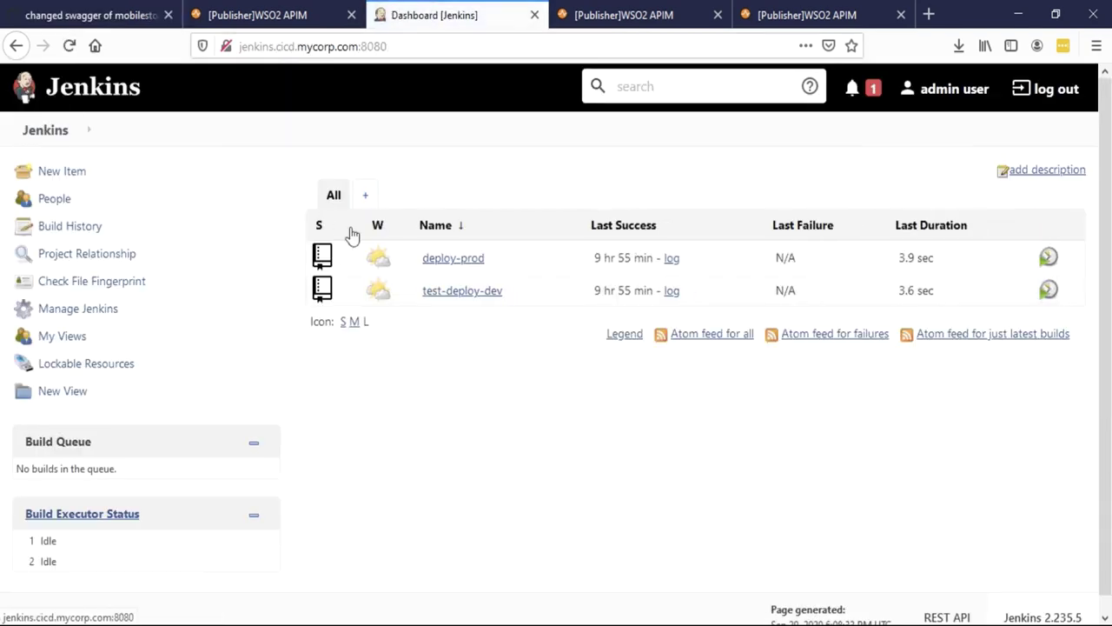
{"action": "left_click", "coordinate": [443, 261]}
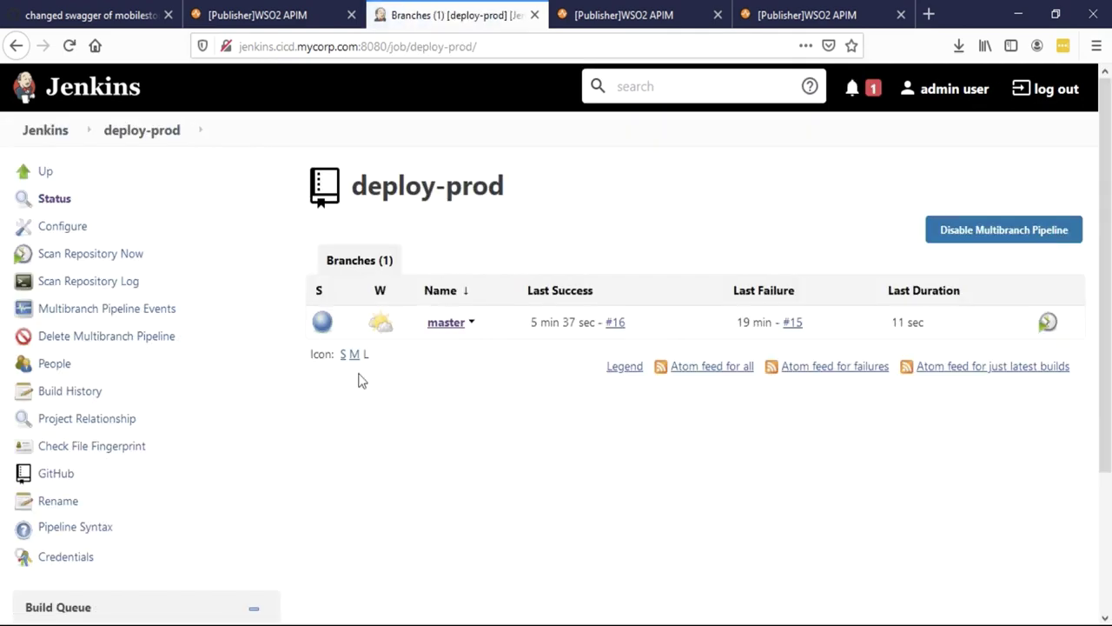
{"action": "scroll", "coordinate": [209, 419], "scroll_direction": "down", "scroll_amount": 4}
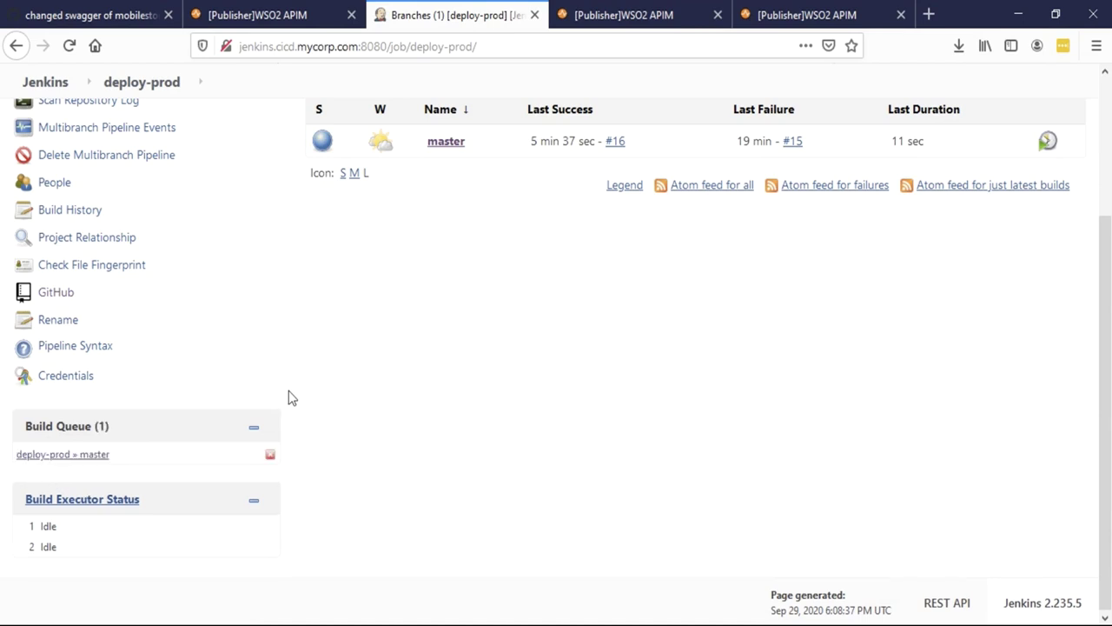
{"action": "left_click", "coordinate": [52, 455]}
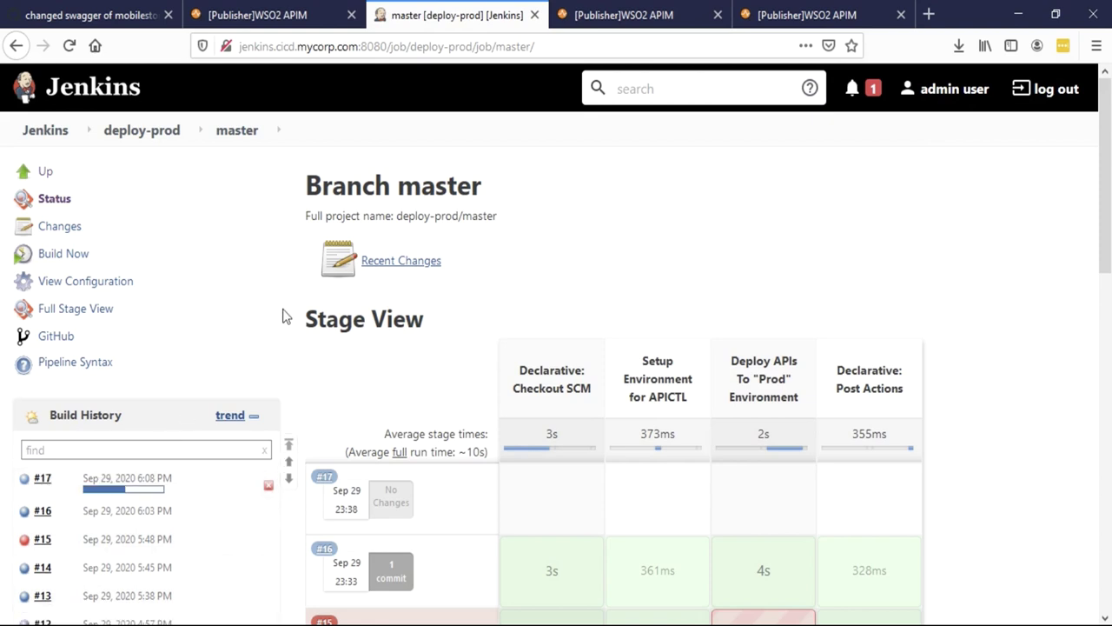
{"action": "left_click", "coordinate": [40, 484]}
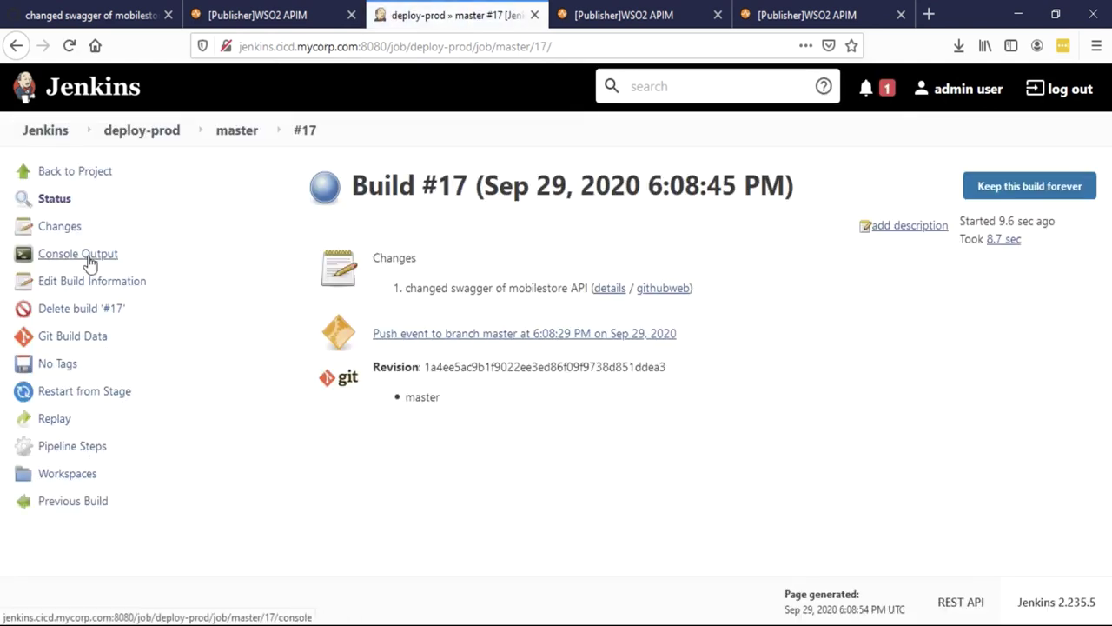
Step: Review build #17's console output, focusing on the "apictl vcs deploy -e prod" section and the final build status
{"action": "left_click", "coordinate": [90, 262]}
{"action": "scroll", "coordinate": [90, 262], "scroll_direction": "down", "scroll_amount": 3}
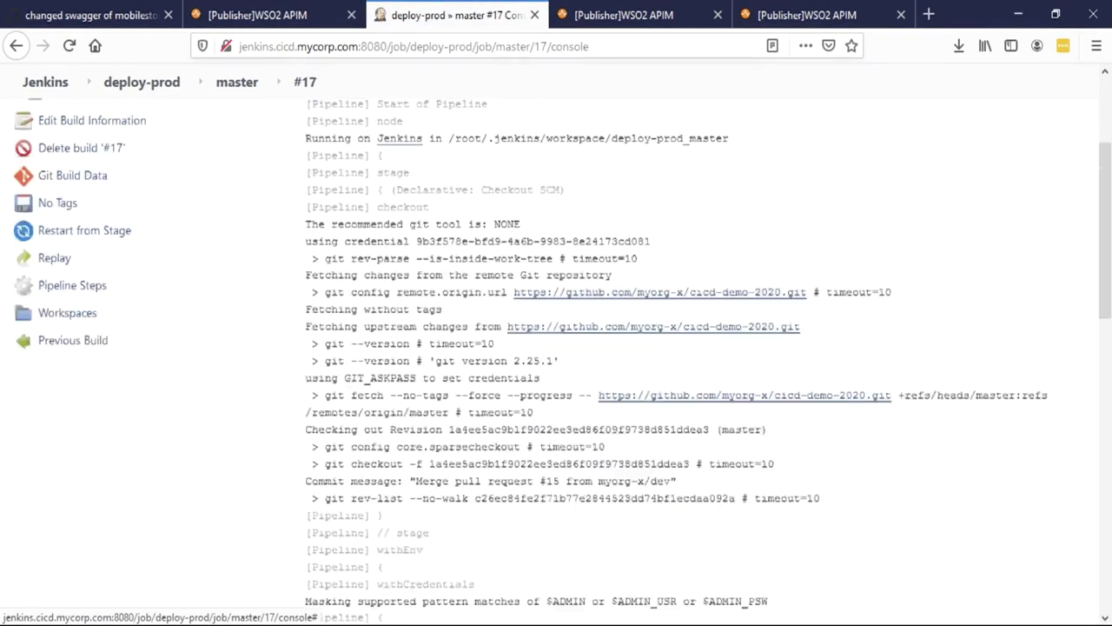
{"action": "scroll", "coordinate": [427, 368], "scroll_direction": "down", "scroll_amount": 10}
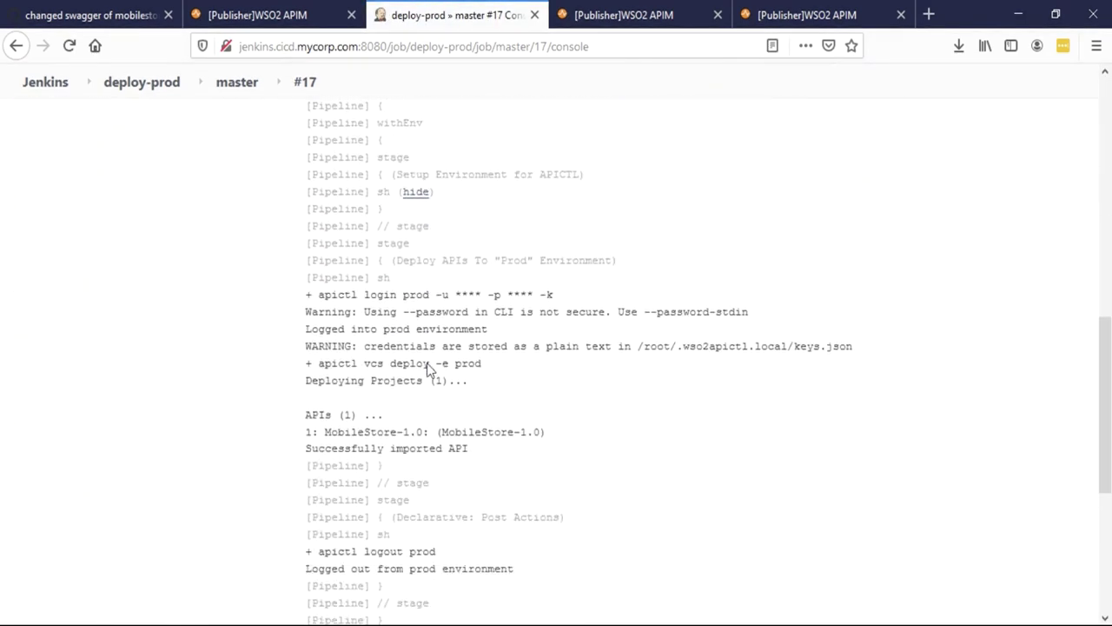
{"action": "left_click_drag", "start_coordinate": [300, 363], "coordinate": [487, 449]}
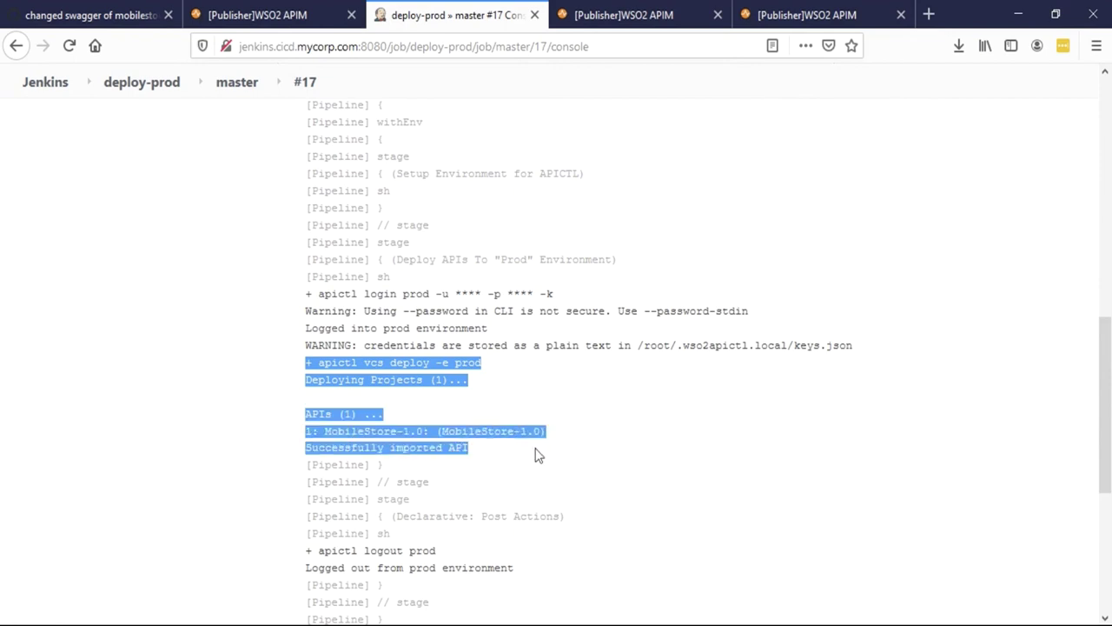
{"action": "scroll", "coordinate": [537, 455], "scroll_direction": "down", "scroll_amount": 2}
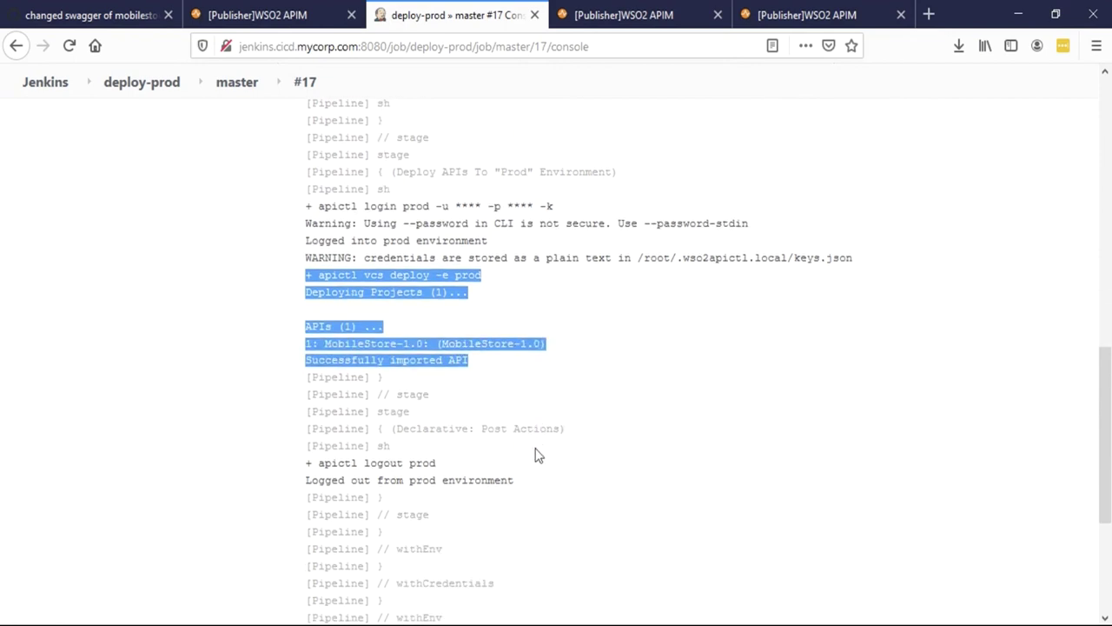
{"action": "scroll", "coordinate": [537, 455], "scroll_direction": "down", "scroll_amount": 6}
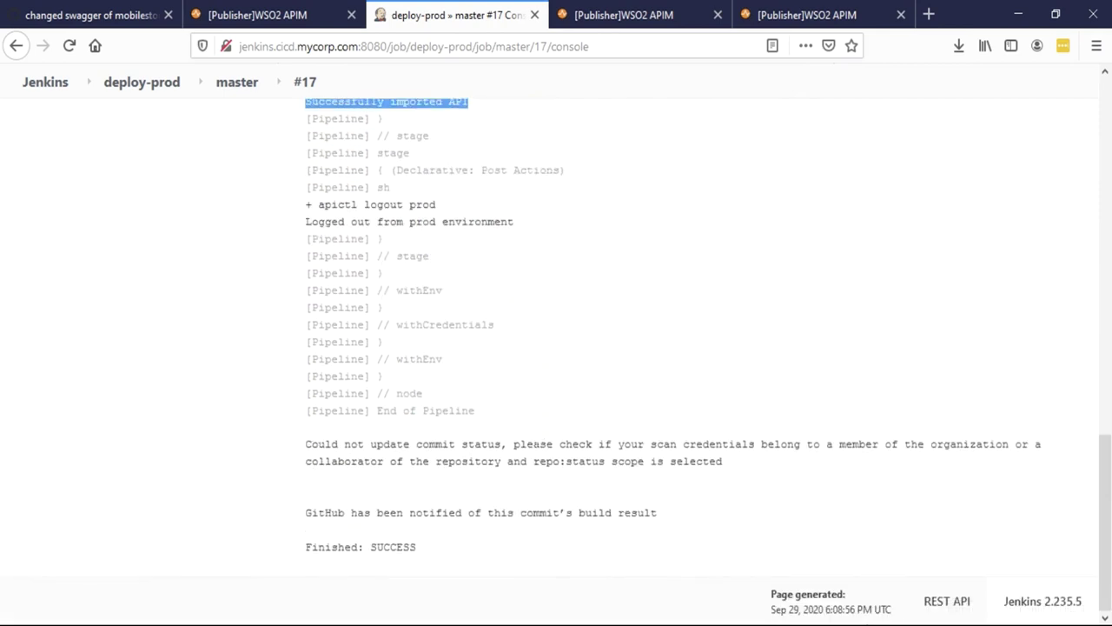
{"action": "scroll", "coordinate": [527, 463], "scroll_direction": "up", "scroll_amount": 6}
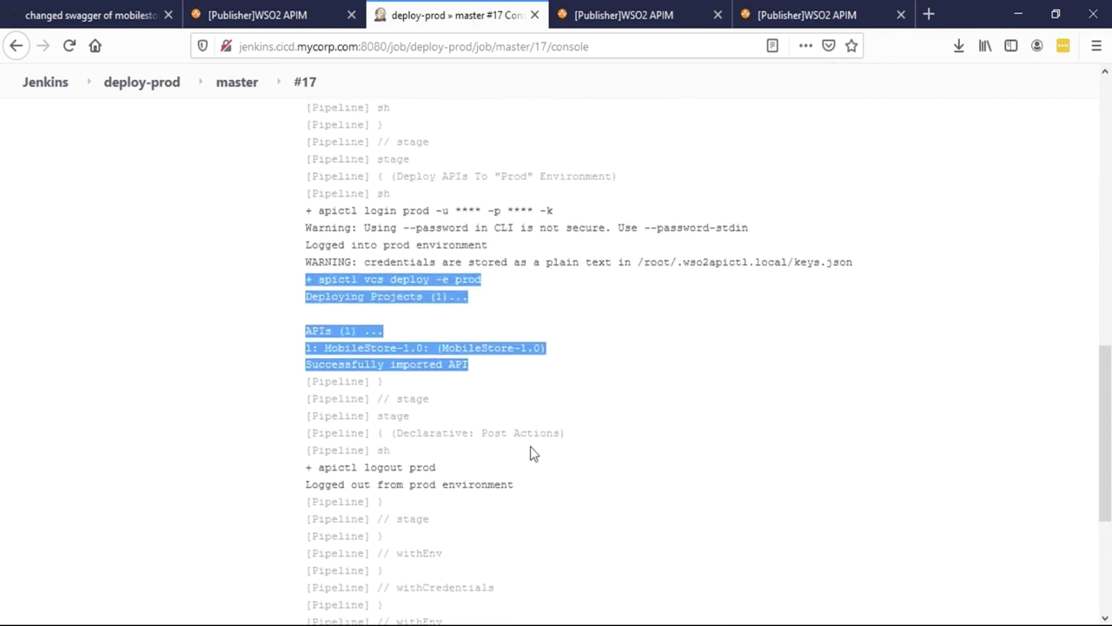
Step: Open the MobileStore API in the prod environment's Publisher and check when it was last updated
{"action": "left_click", "coordinate": [753, 19]}
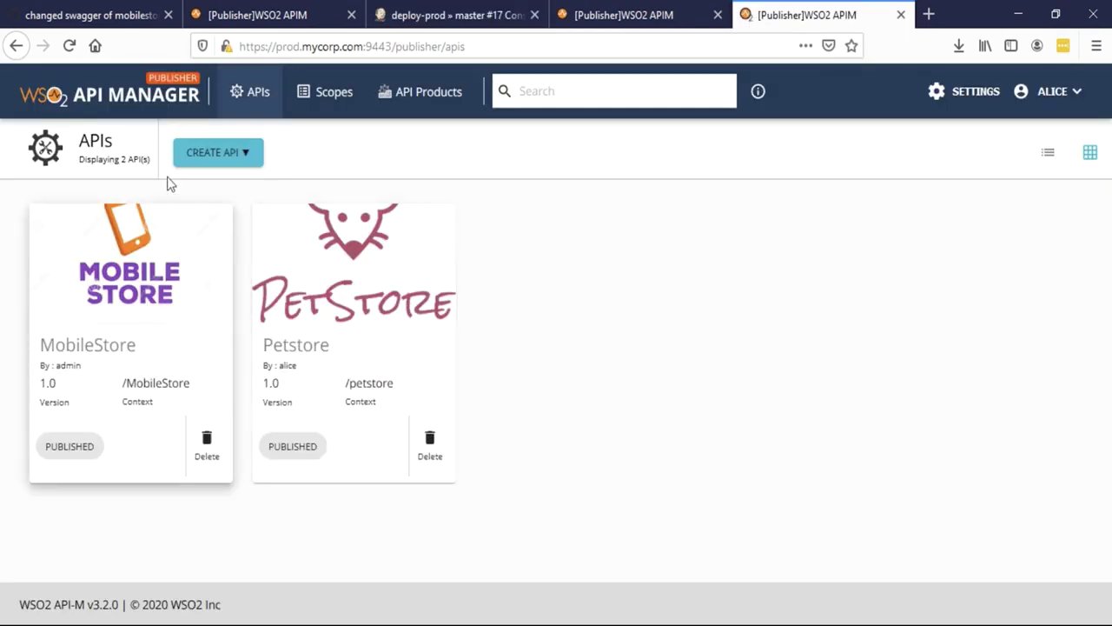
{"action": "left_click", "coordinate": [107, 111]}
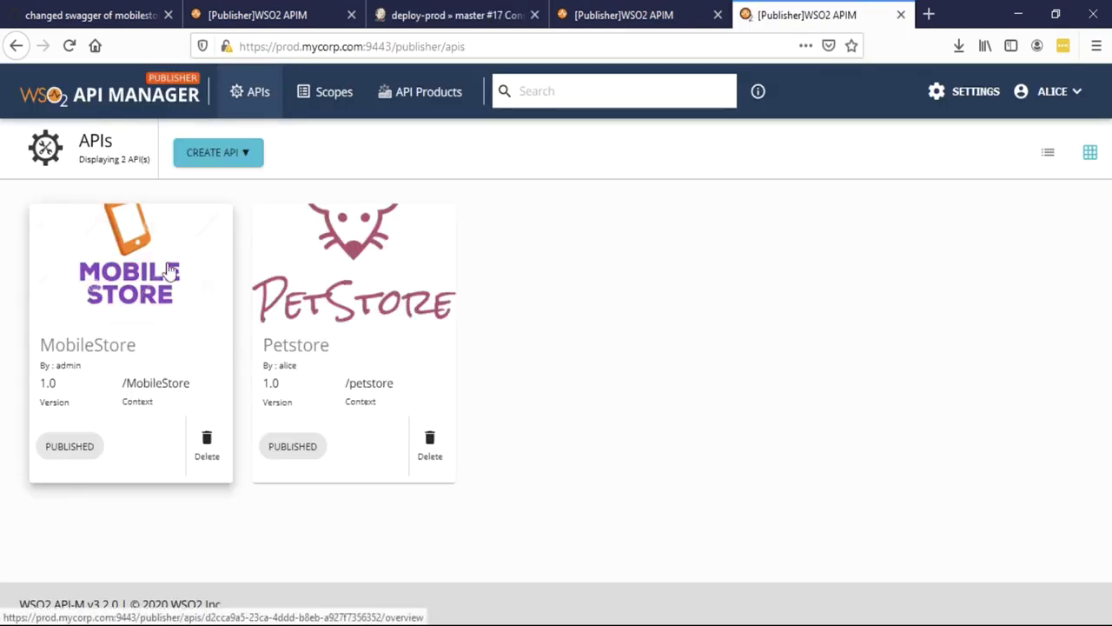
{"action": "left_click", "coordinate": [160, 257]}
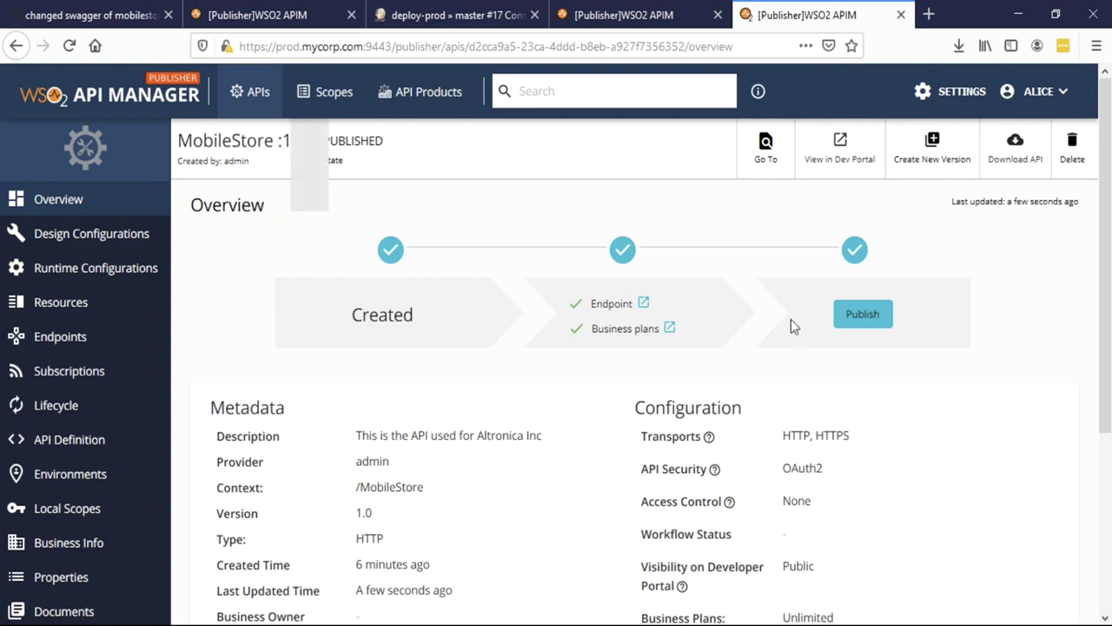
{"action": "triple_click", "coordinate": [954, 208]}
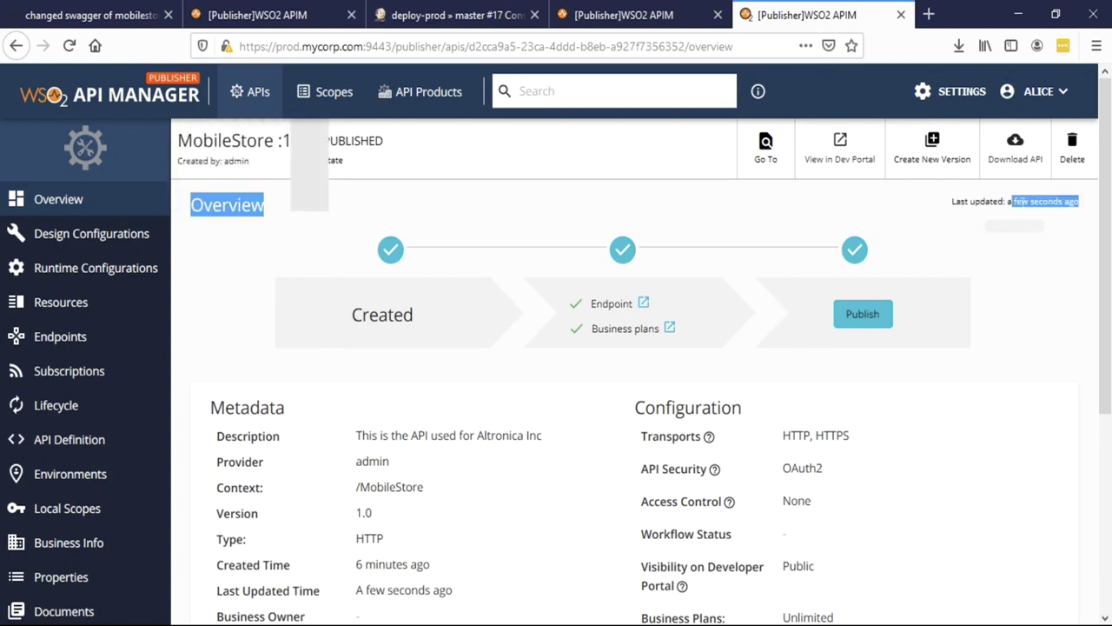
{"action": "left_click", "coordinate": [1036, 296]}
Step: Examine the MobileStore overview's resource list for the /orders and /orders/{orderId} entries
{"action": "scroll", "coordinate": [996, 310], "scroll_direction": "down", "scroll_amount": 3}
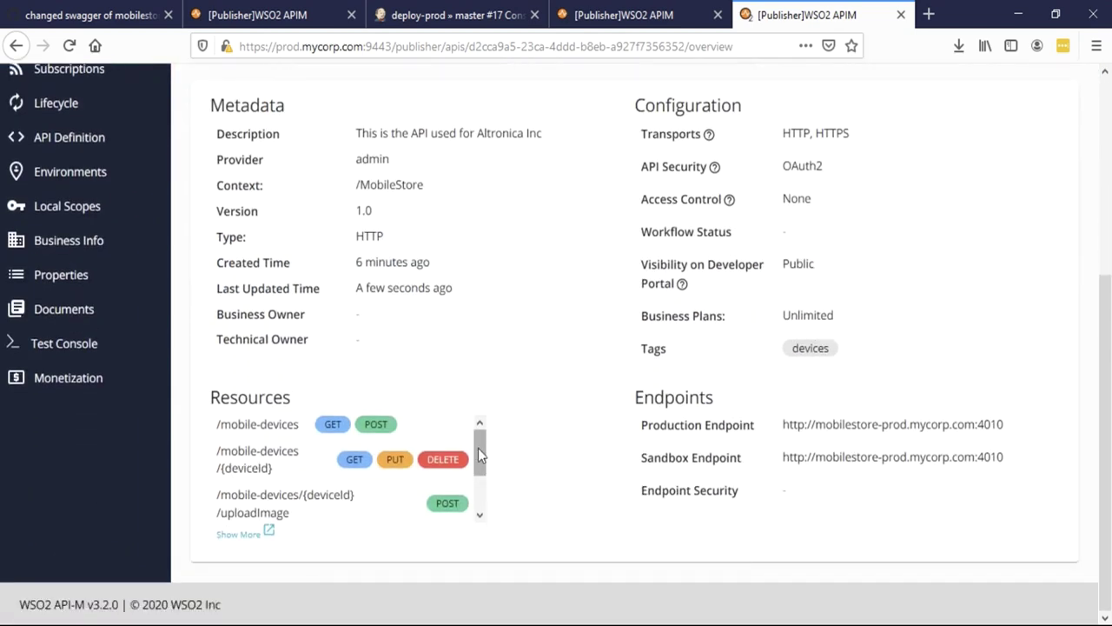
{"action": "mouse_move", "coordinate": [478, 448]}
{"action": "left_mouse_down"}
{"action": "mouse_move", "coordinate": [487, 495]}
{"action": "mouse_move", "coordinate": [479, 442]}
{"action": "left_mouse_up"}
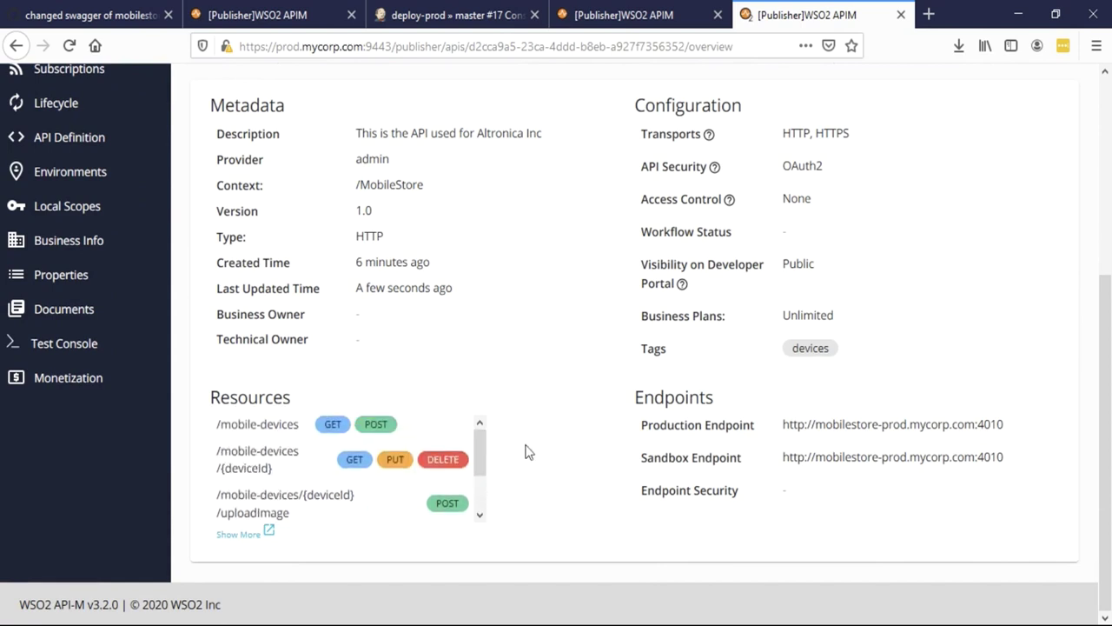
{"action": "scroll", "coordinate": [532, 454], "scroll_direction": "up", "scroll_amount": 1}
{"action": "scroll", "coordinate": [496, 472], "scroll_direction": "down", "scroll_amount": 1}
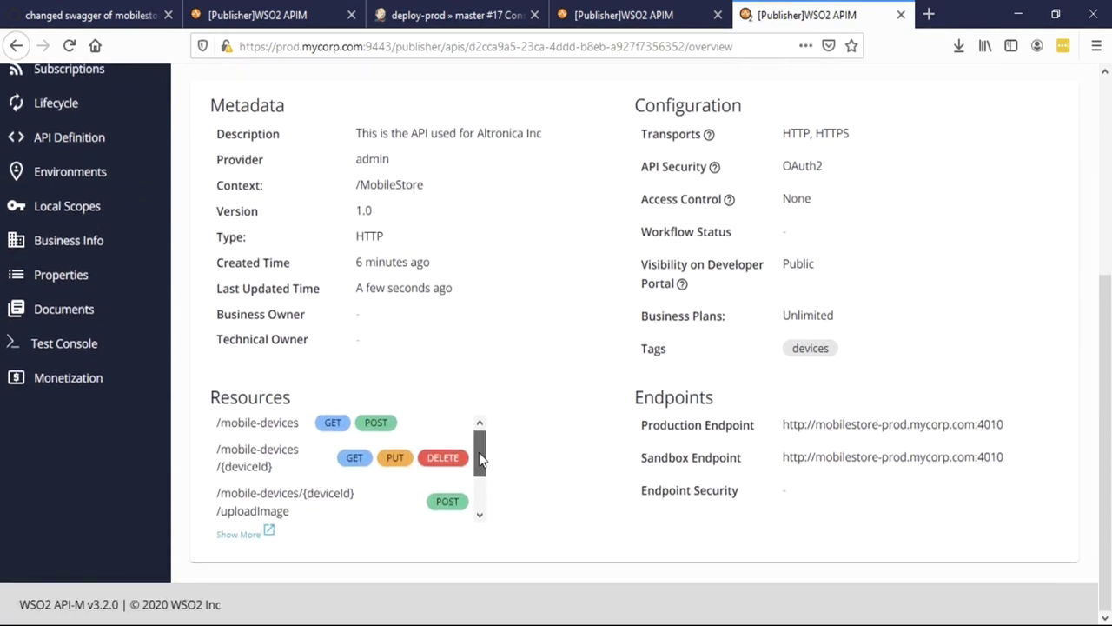
{"action": "left_click_drag", "start_coordinate": [479, 457], "coordinate": [484, 493]}
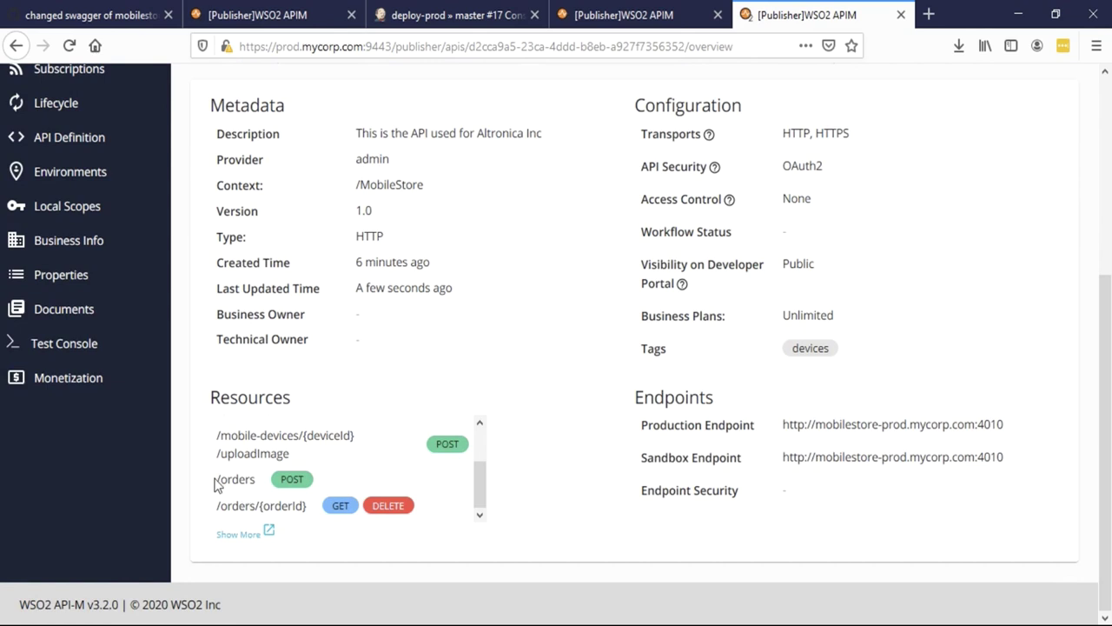
{"action": "left_click_drag", "start_coordinate": [218, 479], "coordinate": [295, 506]}
{"action": "left_click", "coordinate": [519, 488]}
{"action": "scroll", "coordinate": [544, 478], "scroll_direction": "up", "scroll_amount": 2}
{"action": "scroll", "coordinate": [545, 474], "scroll_direction": "up", "scroll_amount": 4}
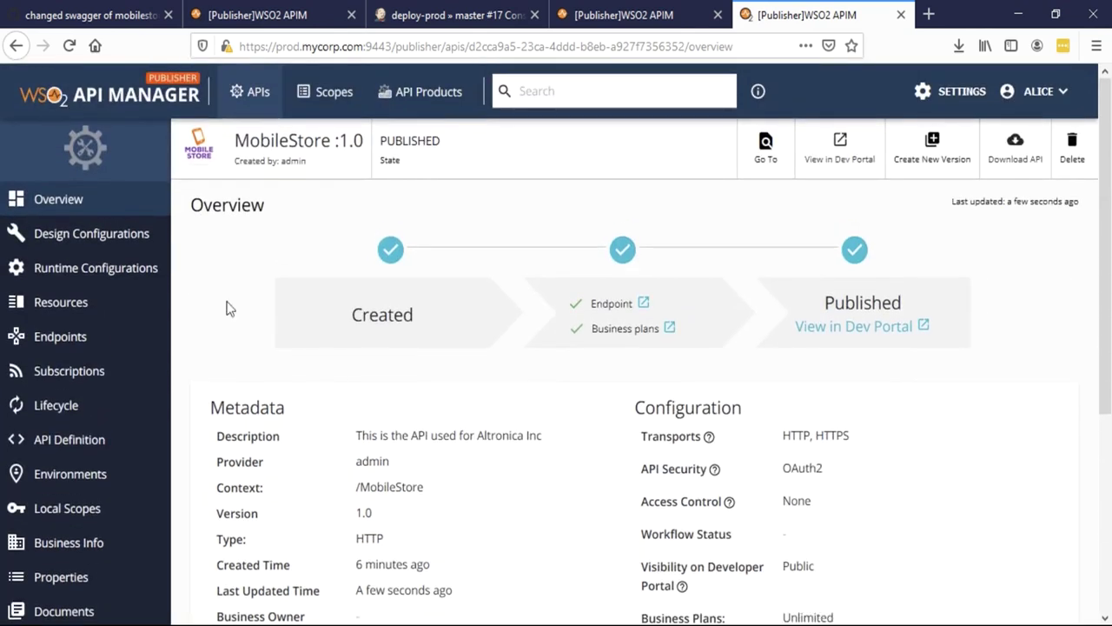
Step: Return to the API listing, open the Petstore API and check its last updated time
{"action": "left_click", "coordinate": [122, 96]}
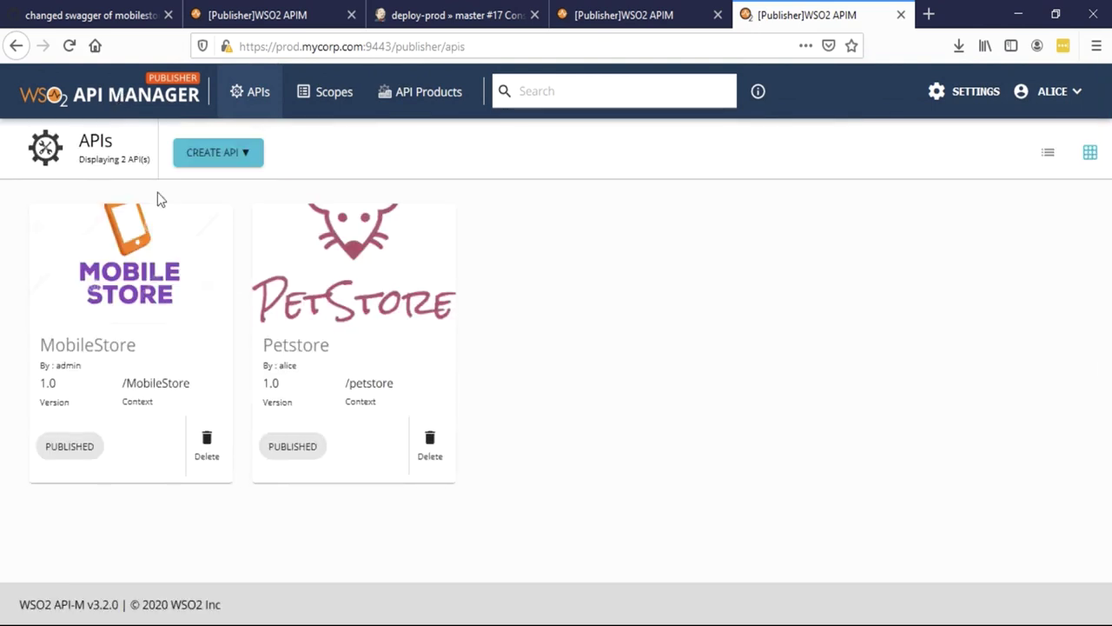
{"action": "left_click", "coordinate": [338, 289]}
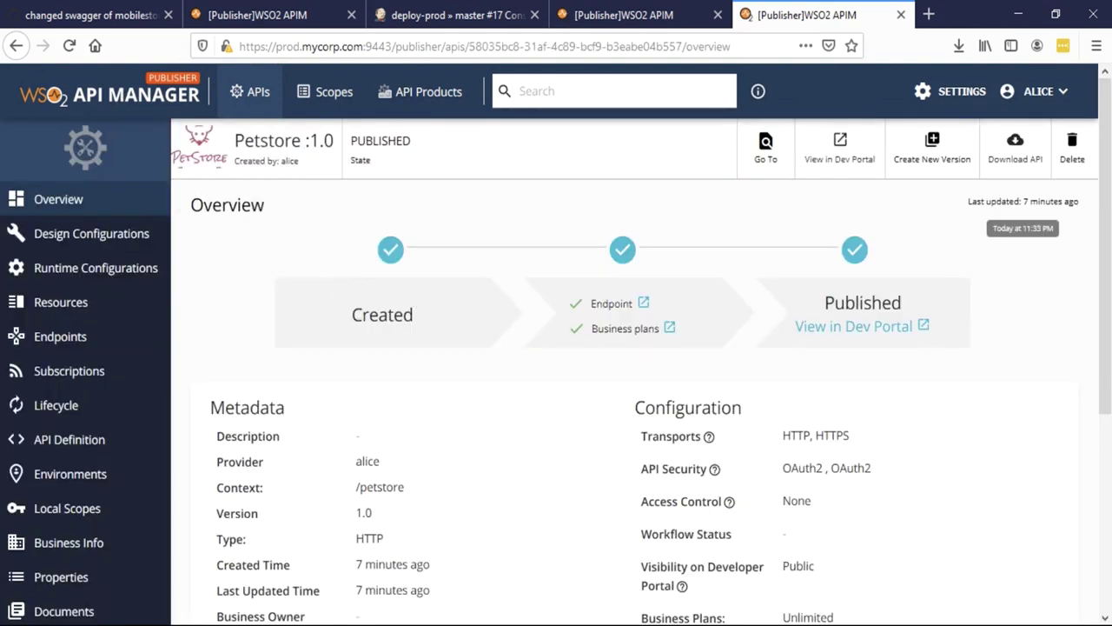
{"action": "double_click", "coordinate": [1026, 201]}
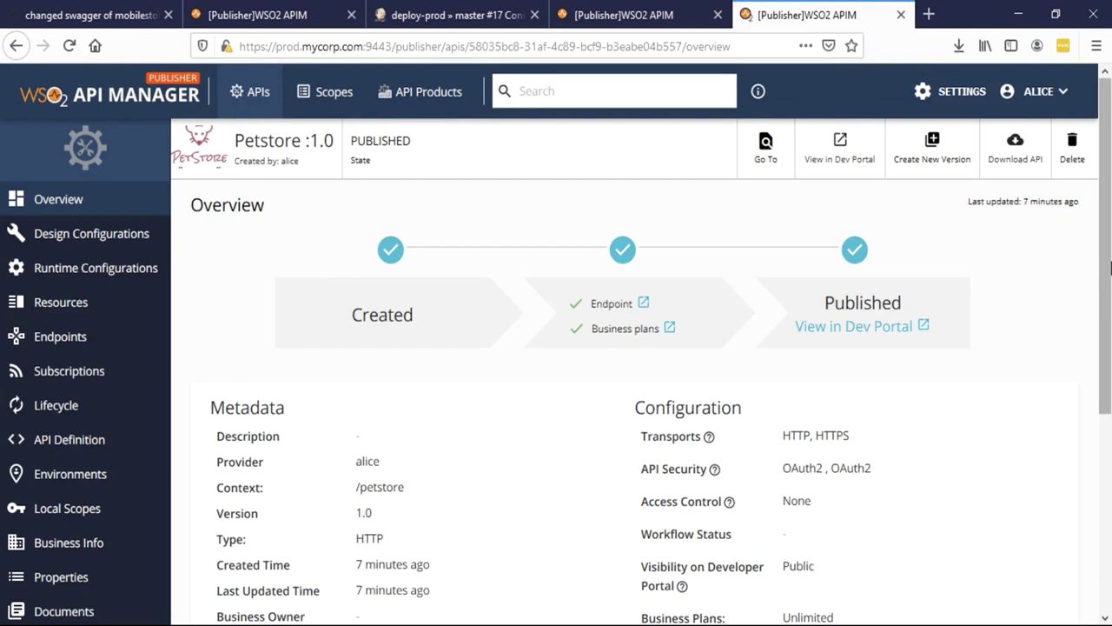
{"action": "mouse_move", "coordinate": [1109, 265]}
{"action": "left_mouse_down"}
{"action": "mouse_move", "coordinate": [1110, 410]}
{"action": "mouse_move", "coordinate": [1110, 244]}
{"action": "left_mouse_up"}
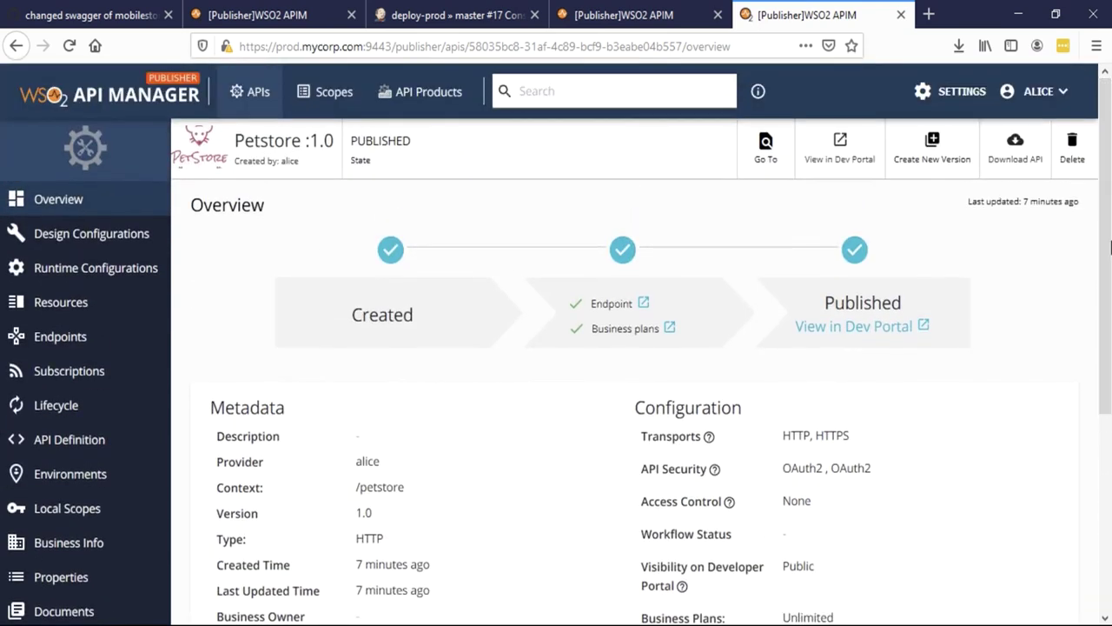